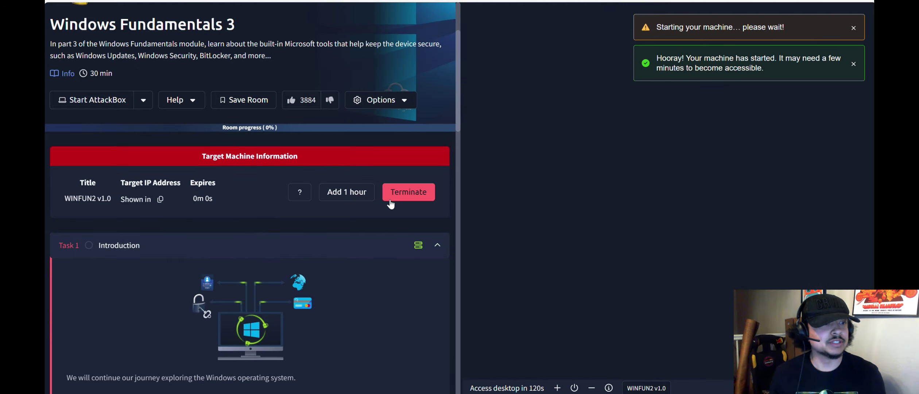
Mark the Task 1 Introduction question as complete and expand Task 2, Windows Updates
scroll(359, 191, "down", 6)
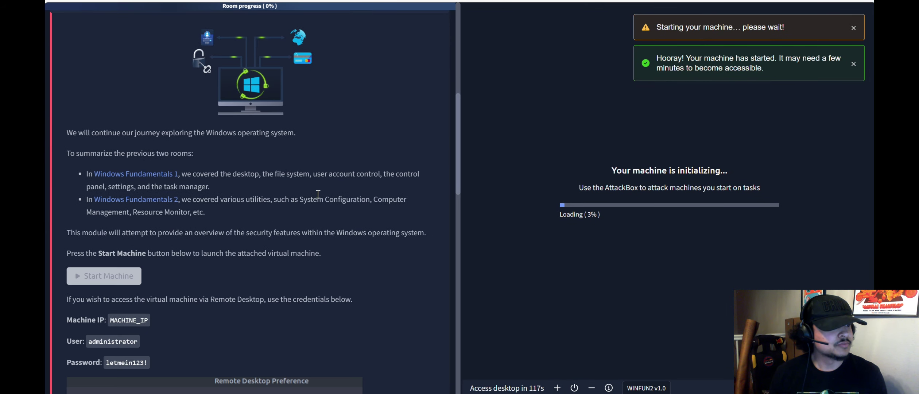
scroll(288, 158, "down", 2)
scroll(294, 158, "down", 12)
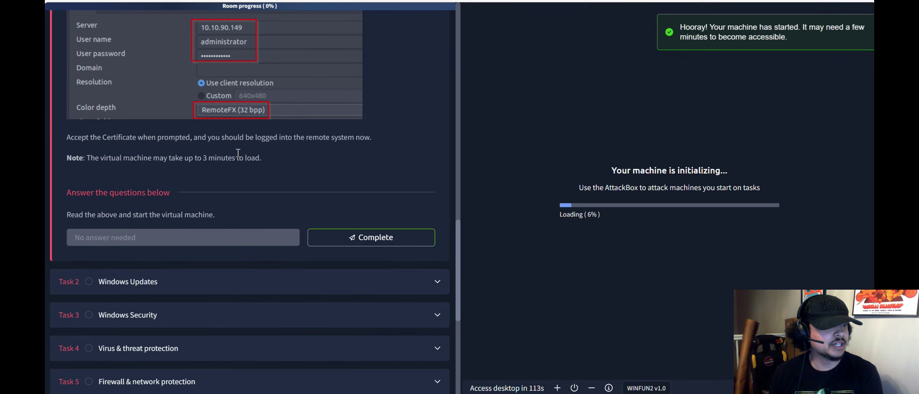
left_click(354, 237)
left_click(326, 284)
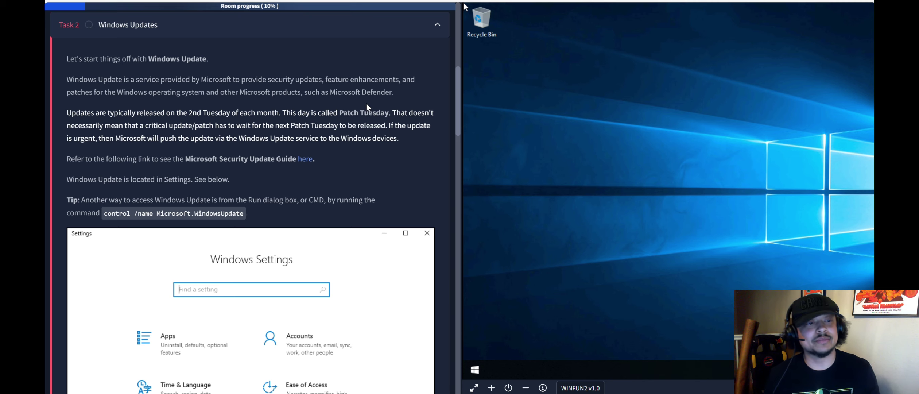
Read through the Task 2 Windows Updates material down to the question about the definition updates' installation date
scroll(365, 103, "down", 4)
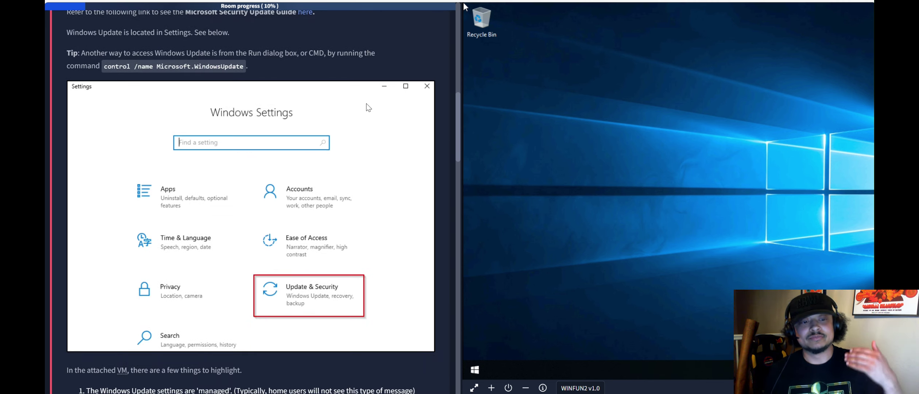
scroll(367, 106, "down", 3)
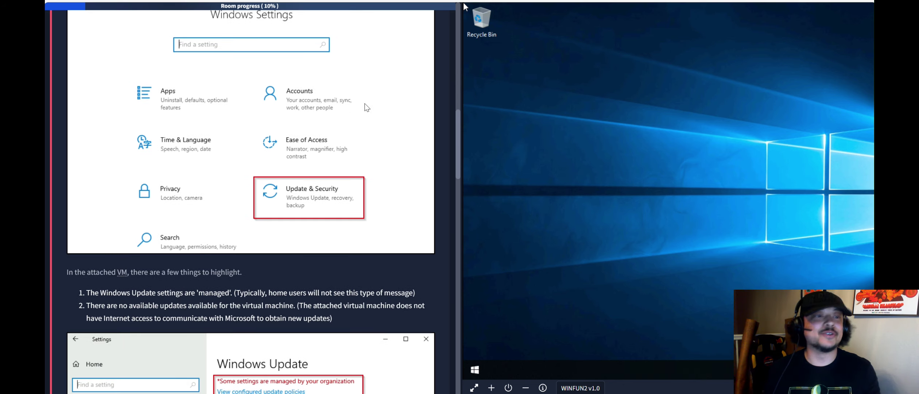
scroll(366, 107, "down", 3)
scroll(376, 97, "down", 1)
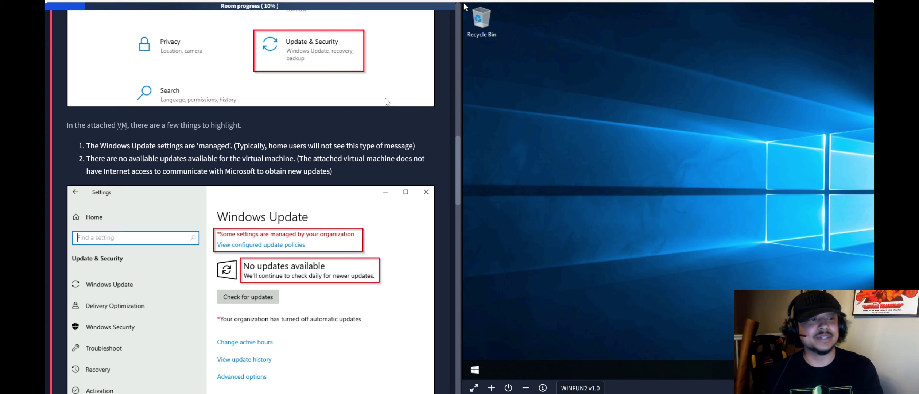
scroll(396, 101, "up", 5)
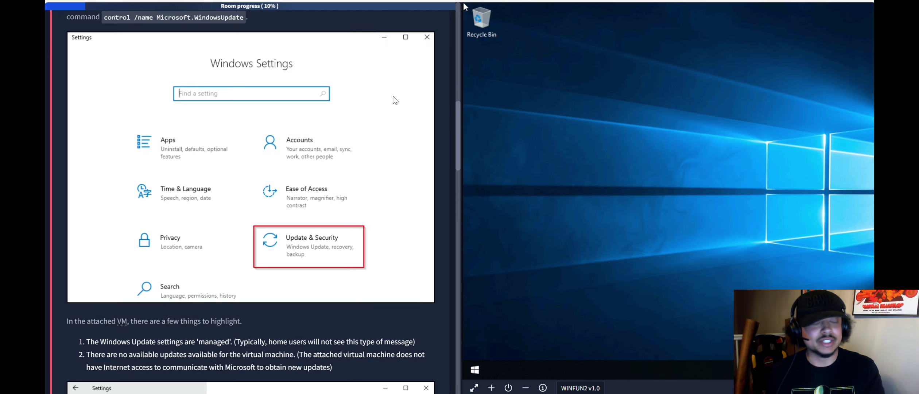
scroll(393, 96, "up", 1)
scroll(244, 112, "down", 1)
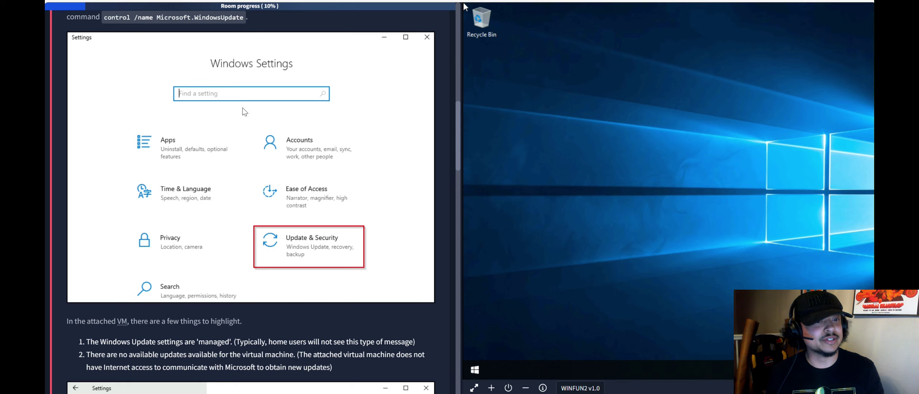
scroll(283, 154, "down", 4)
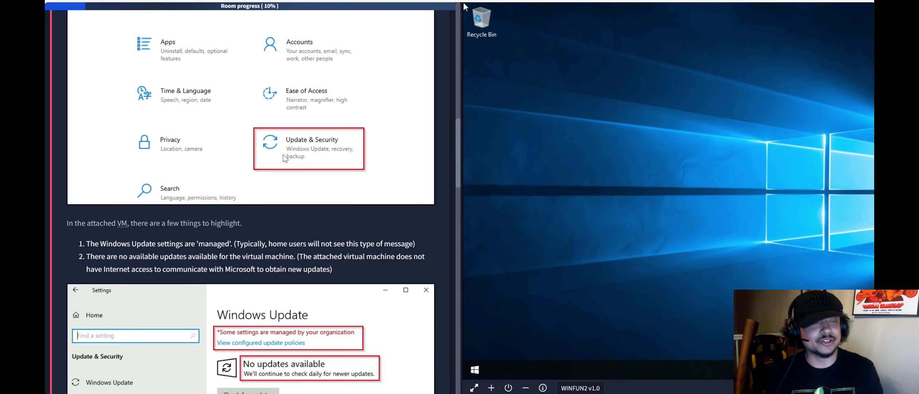
scroll(306, 255, "down", 1)
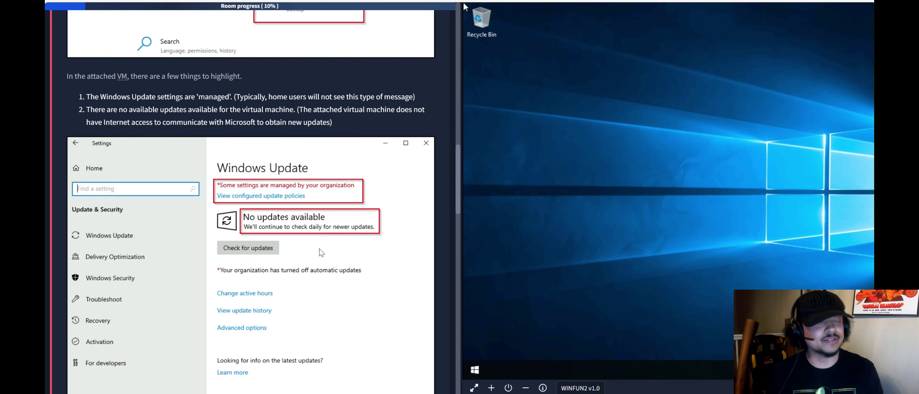
scroll(321, 223, "down", 1)
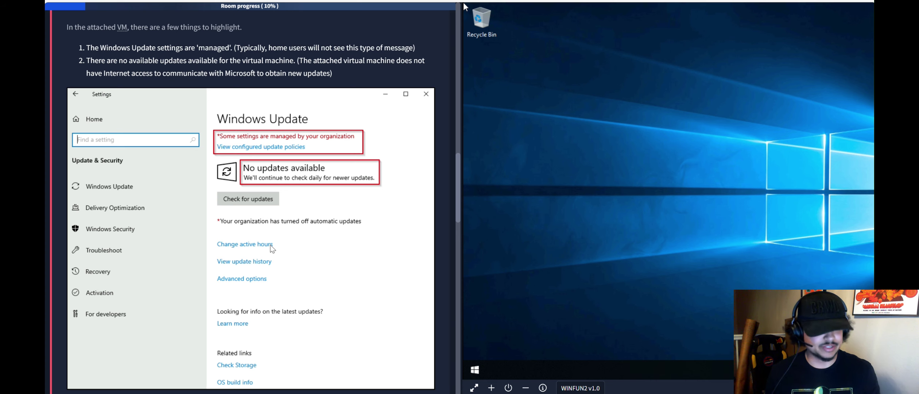
scroll(269, 244, "down", 5)
scroll(321, 229, "down", 3)
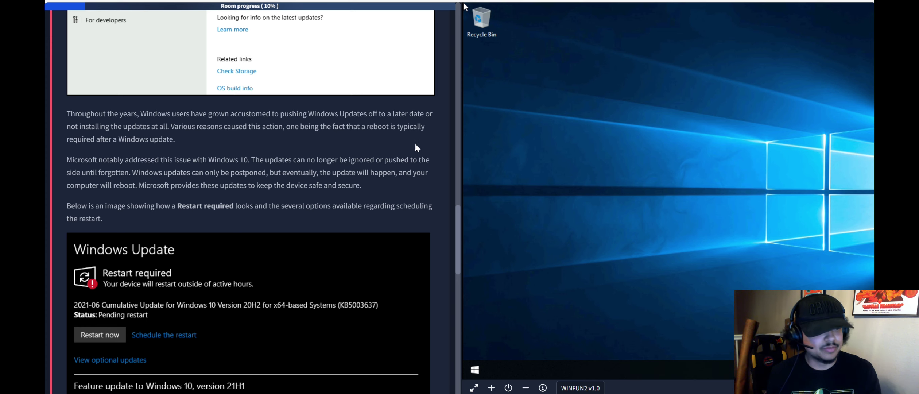
scroll(419, 162, "down", 1)
scroll(419, 162, "down", 3)
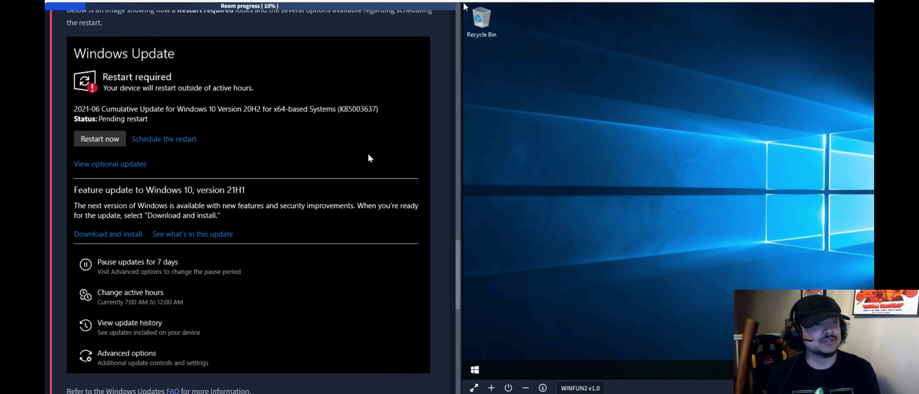
scroll(379, 150, "up", 1)
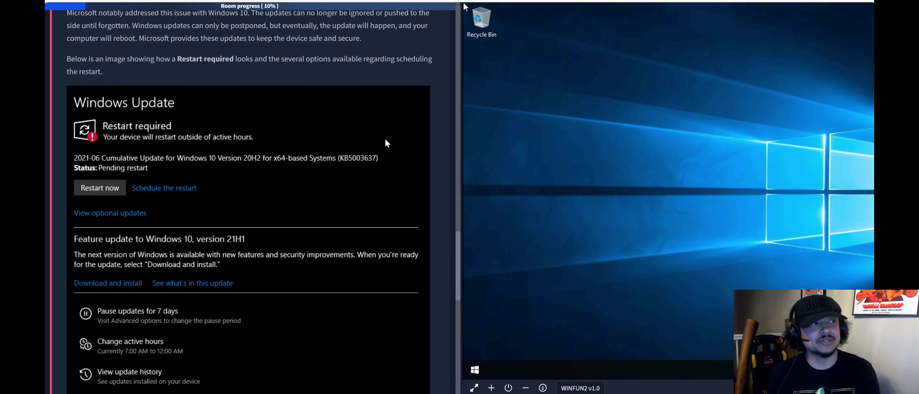
scroll(386, 138, "down", 1)
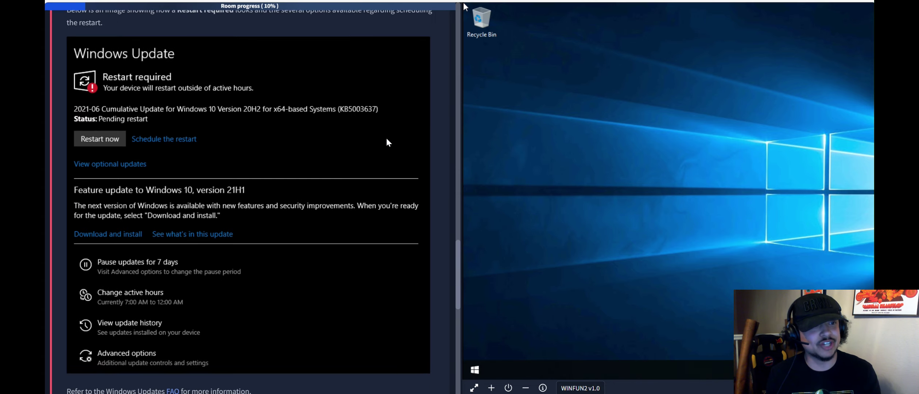
scroll(387, 142, "down", 1)
scroll(388, 142, "down", 1)
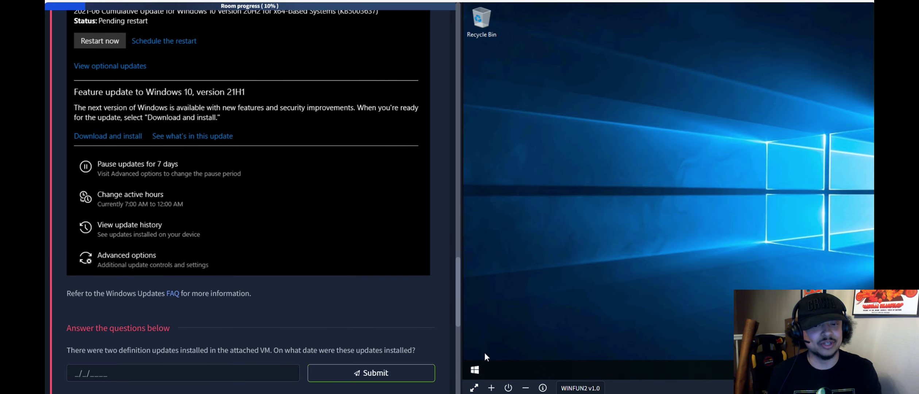
Search the virtual machine for "update" and open the Check for updates system settings
left_click(474, 369)
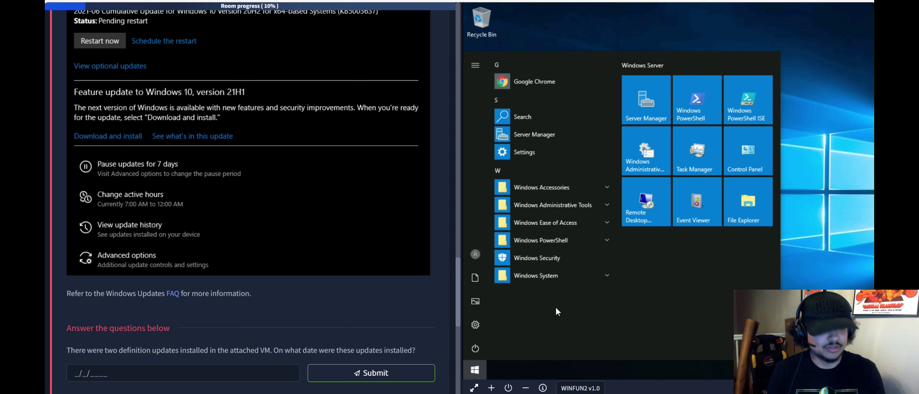
key("Escape")
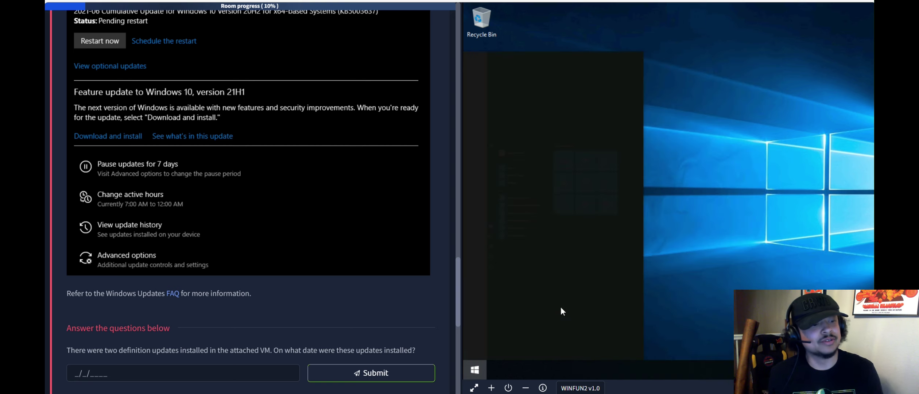
key("super")
type("update")
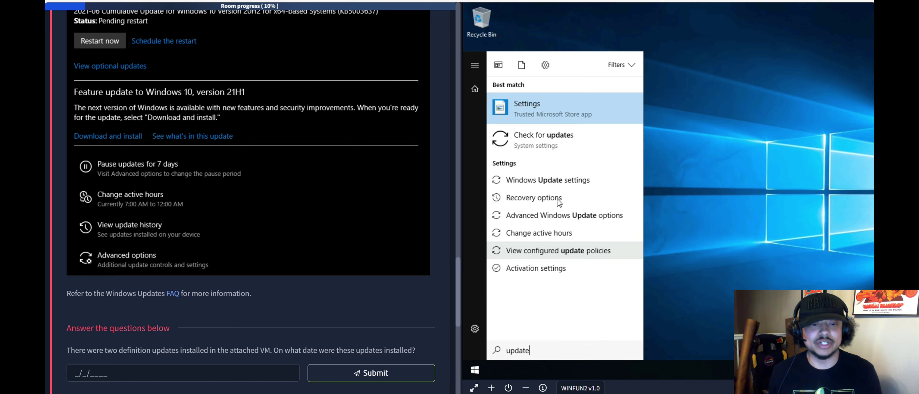
left_click(551, 141)
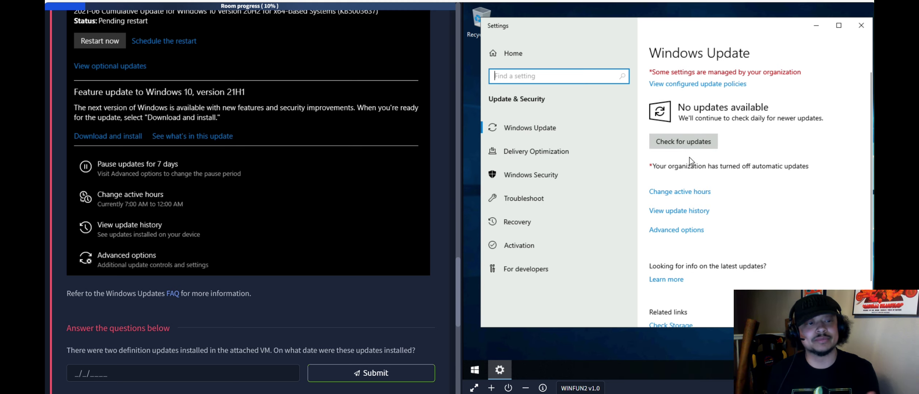
View the update history and expand the Driver Updates and Definition Updates groups to check their installation dates
left_click(671, 211)
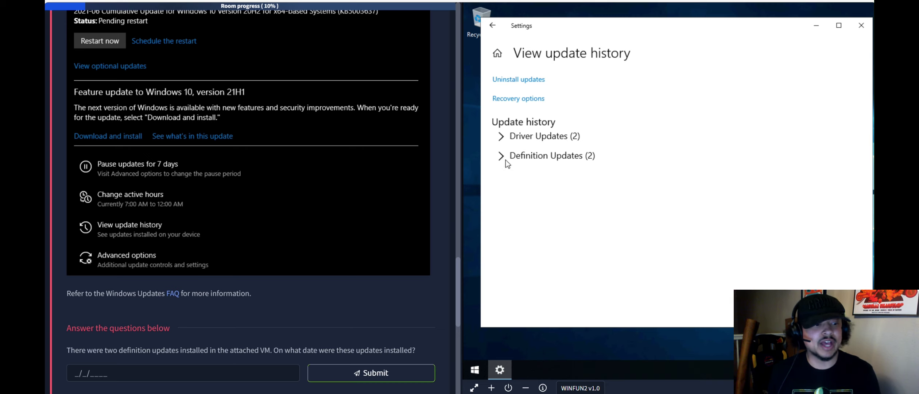
left_click(500, 137)
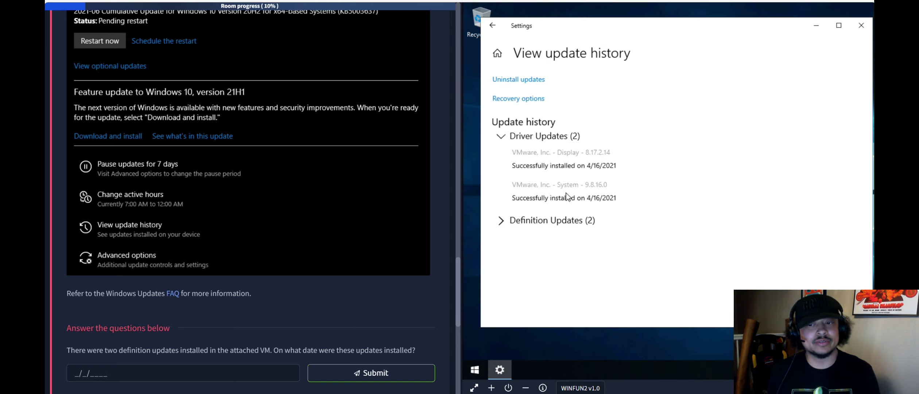
left_click(533, 223)
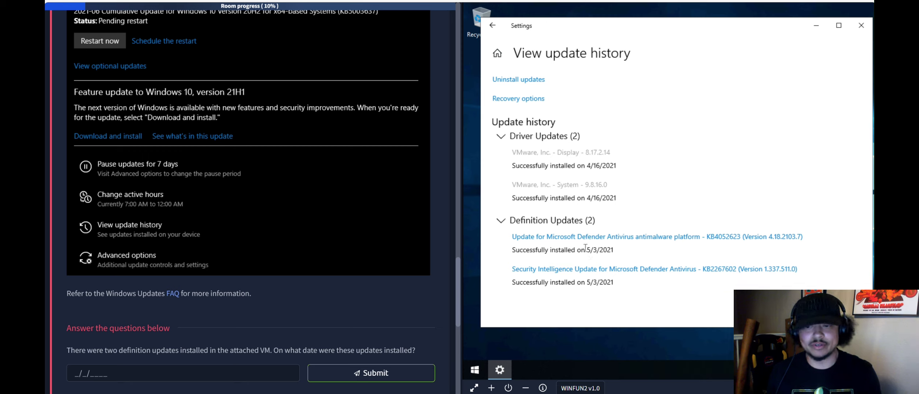
Submit 5/3/2021 as the Task 2 answer for the definition updates' installation date
left_click(80, 371)
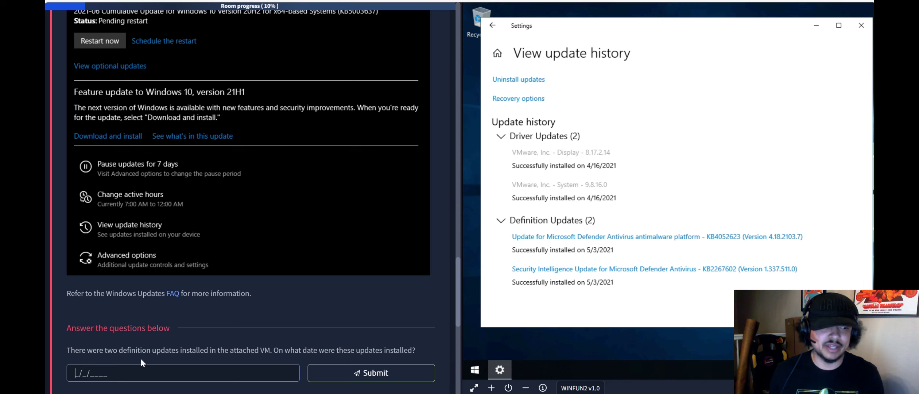
type("5/3/")
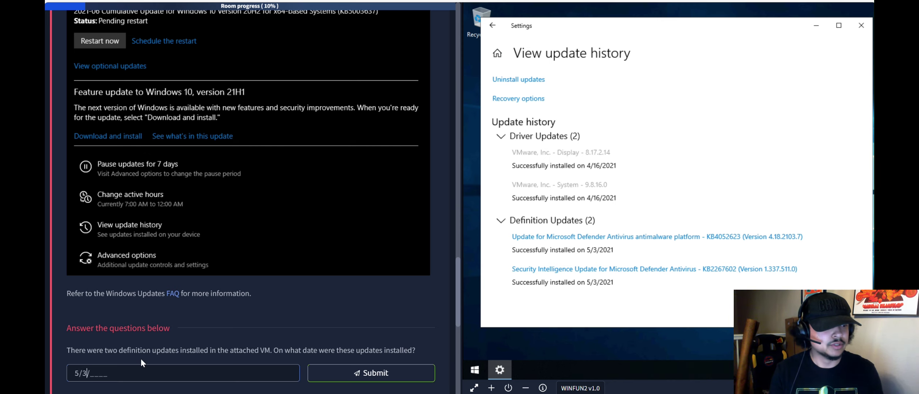
type("2021")
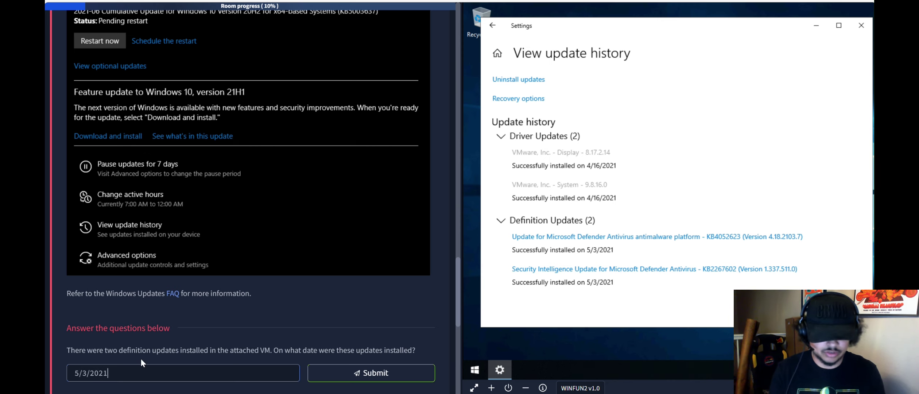
key("Return")
Expand Task 3, Windows Security, in the room's task list
scroll(255, 248, "down", 3)
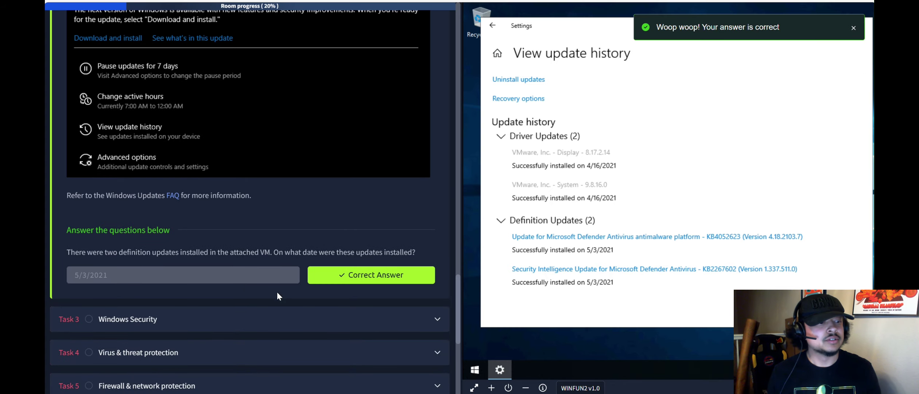
scroll(285, 311, "up", 5)
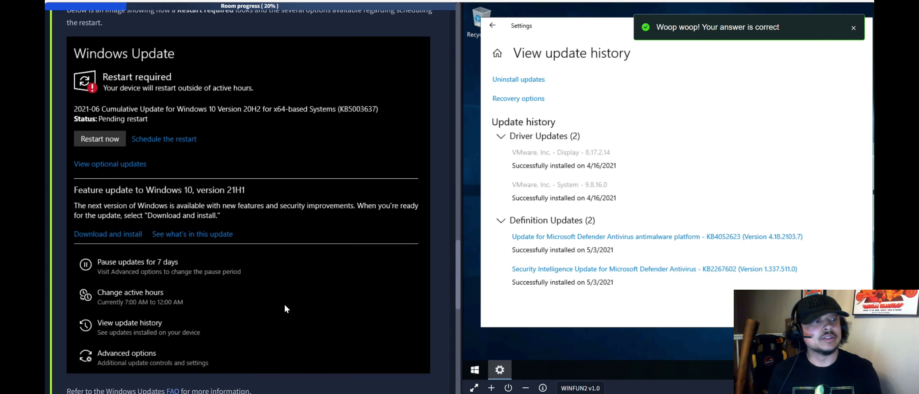
scroll(286, 308, "down", 5)
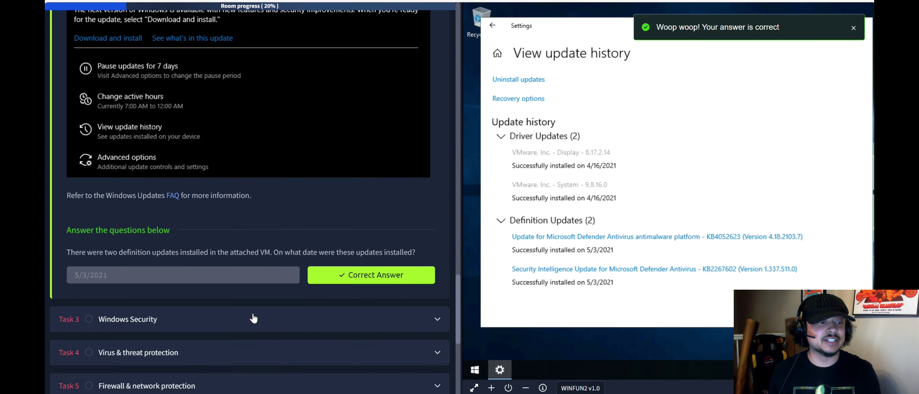
left_click(253, 318)
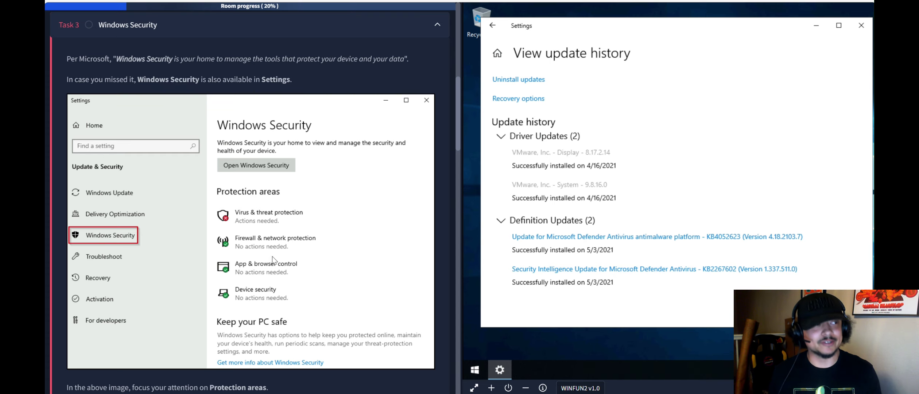
Close the virtual machine's Settings window, search for "secu" and open the Windows Security app
left_click(859, 26)
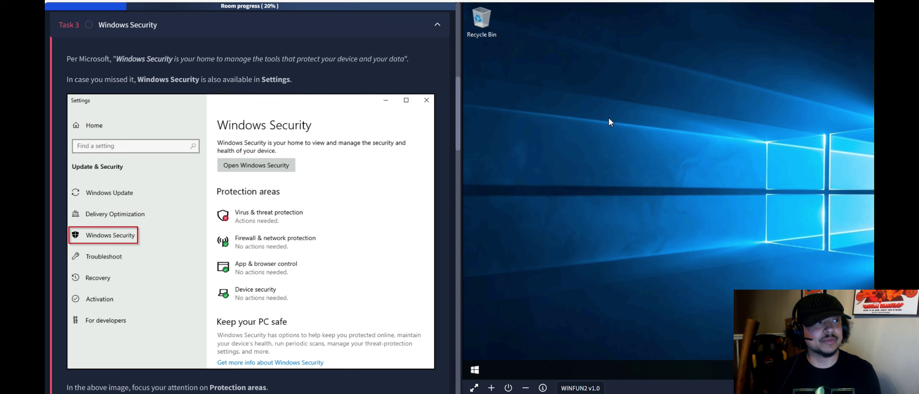
scroll(446, 137, "down", 1)
scroll(444, 137, "up", 2)
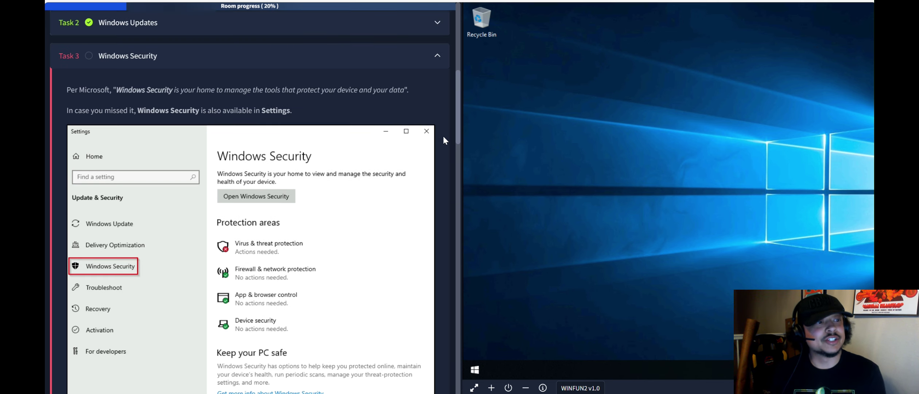
scroll(443, 140, "down", 1)
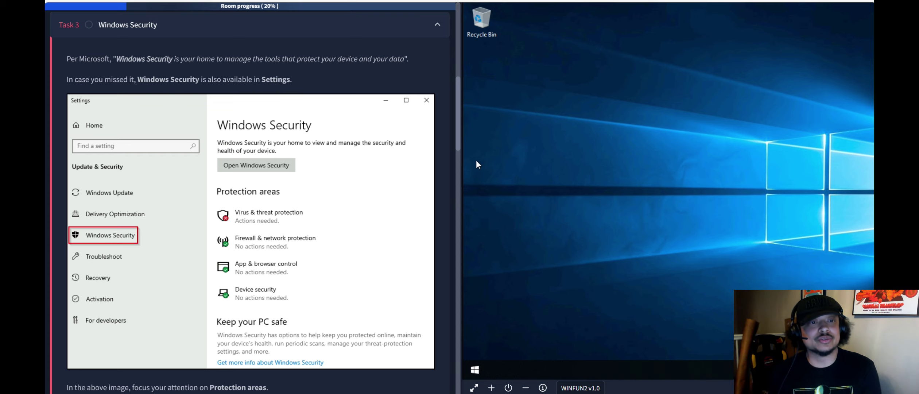
left_click(474, 370)
type("secu")
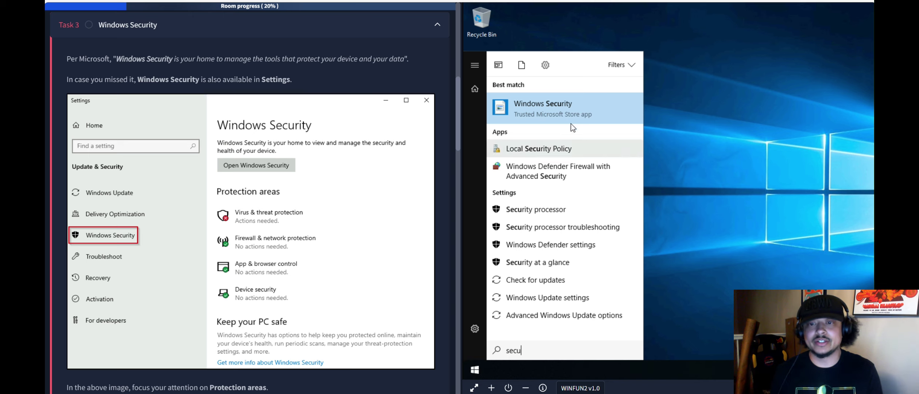
left_click(546, 124)
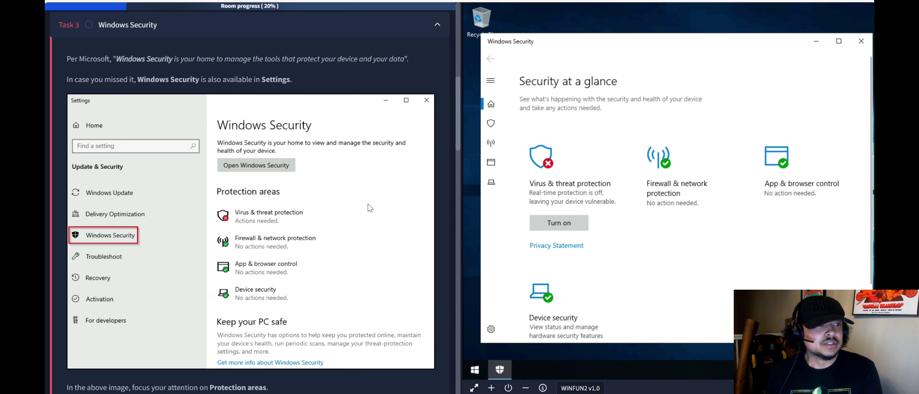
Read Task 3's explanation of the protection areas, status icon colours and Windows 10 differences, down to its question
scroll(359, 191, "down", 4)
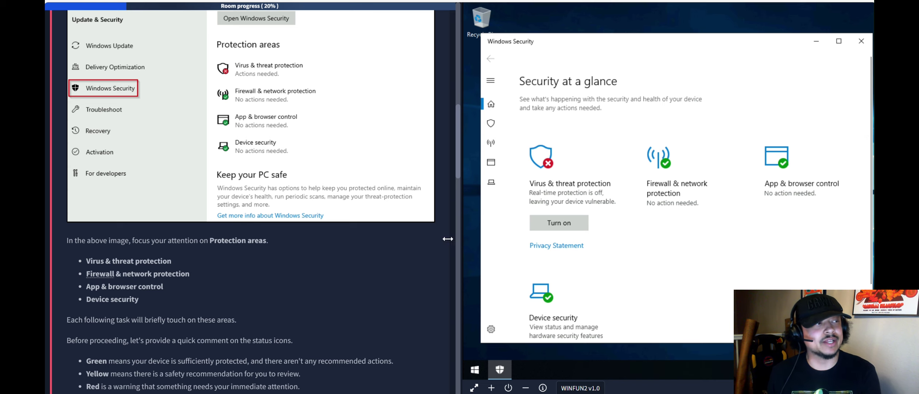
scroll(353, 250, "down", 4)
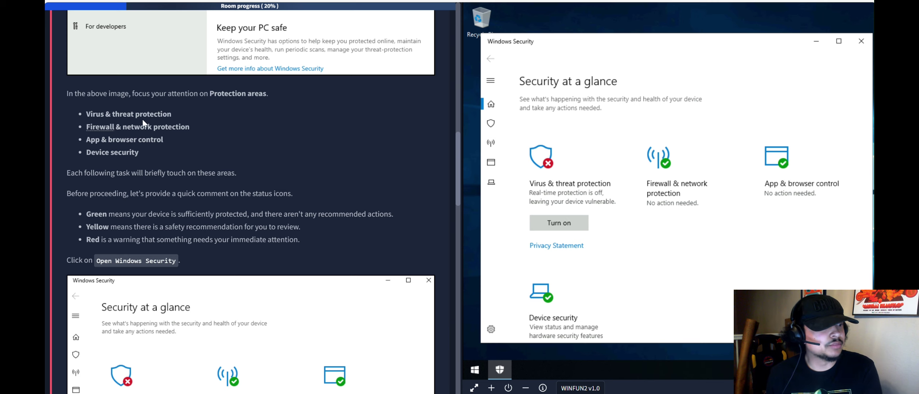
scroll(192, 153, "down", 1)
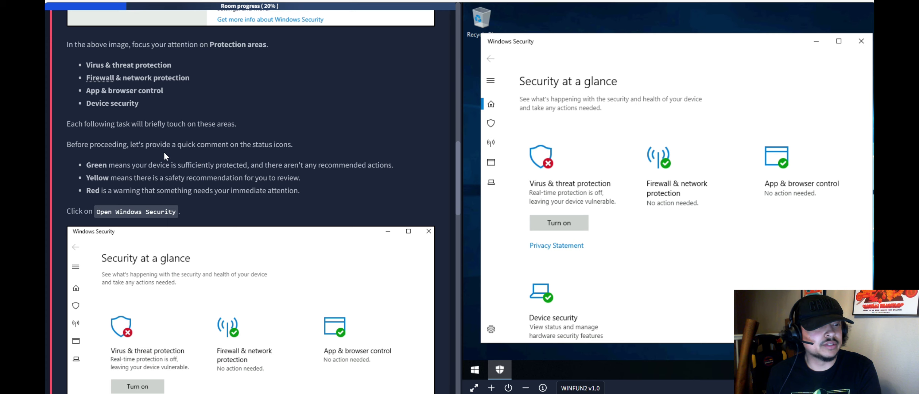
scroll(223, 150, "down", 1)
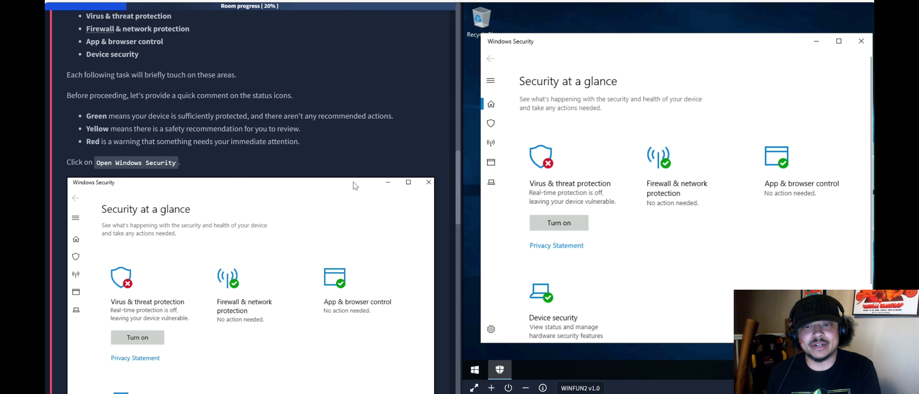
scroll(354, 181, "down", 1)
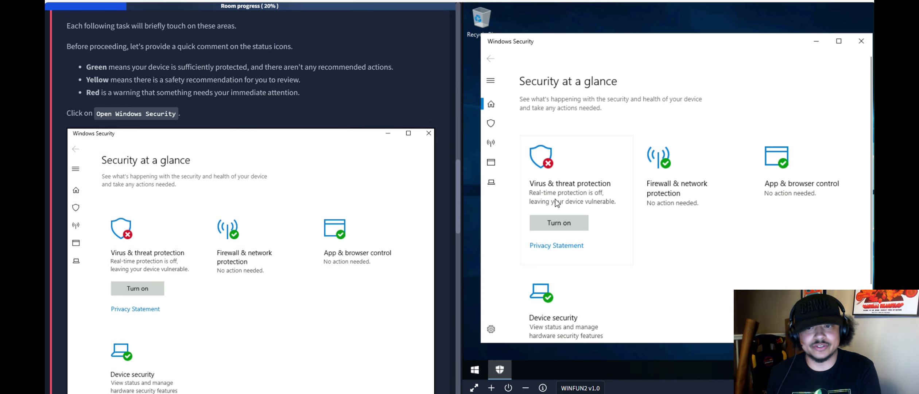
scroll(426, 173, "down", 1)
scroll(361, 141, "up", 1)
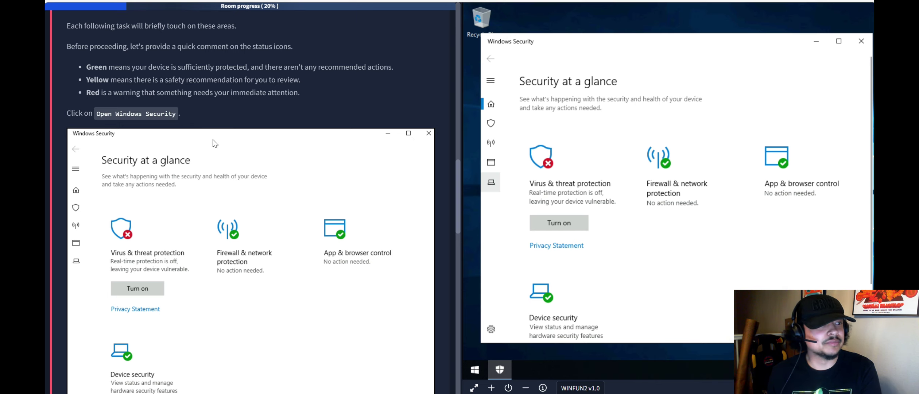
scroll(197, 123, "down", 3)
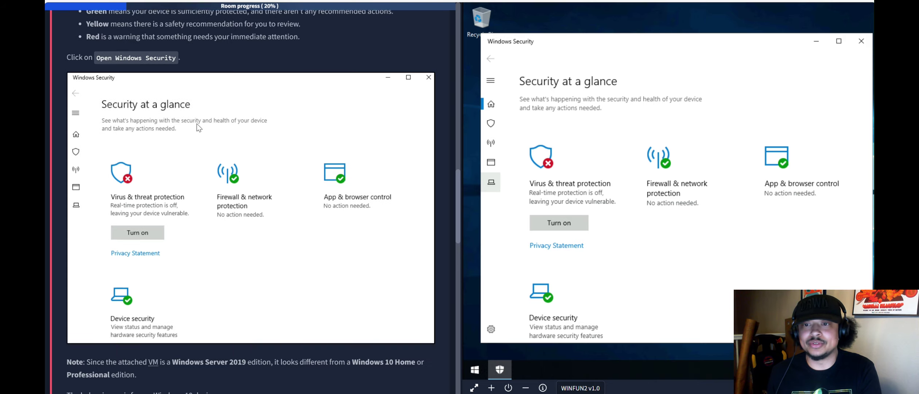
scroll(328, 153, "down", 4)
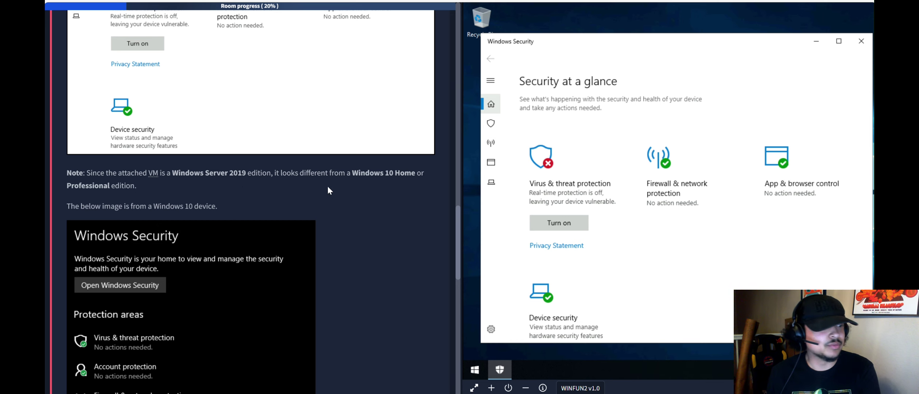
scroll(265, 193, "down", 4)
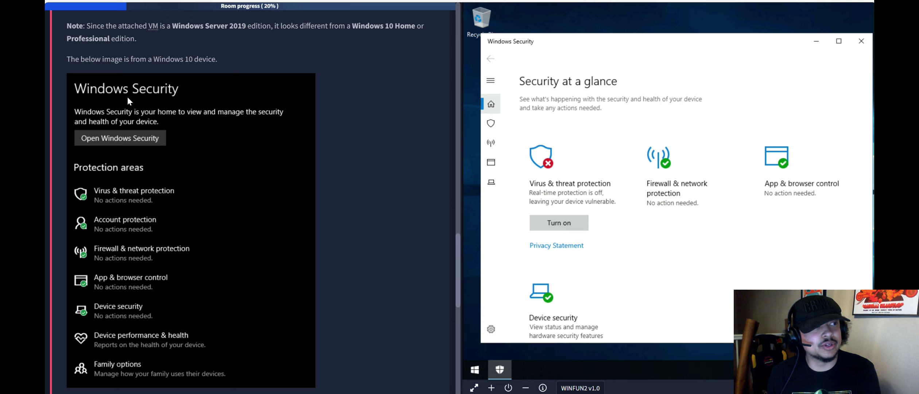
scroll(197, 175, "down", 3)
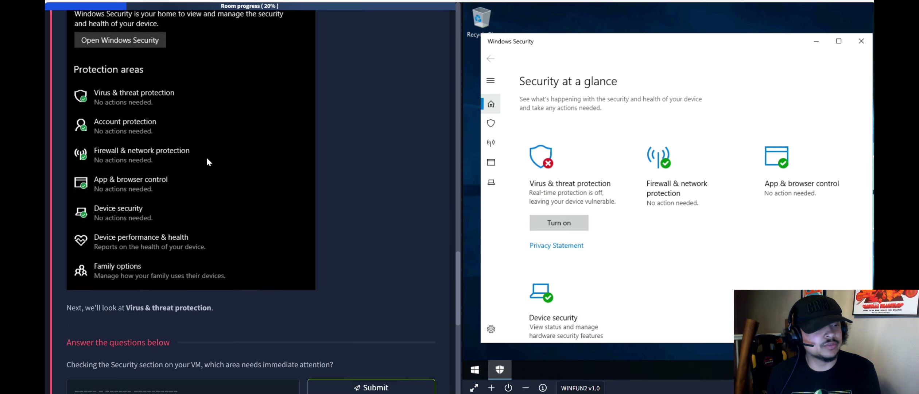
scroll(203, 163, "down", 3)
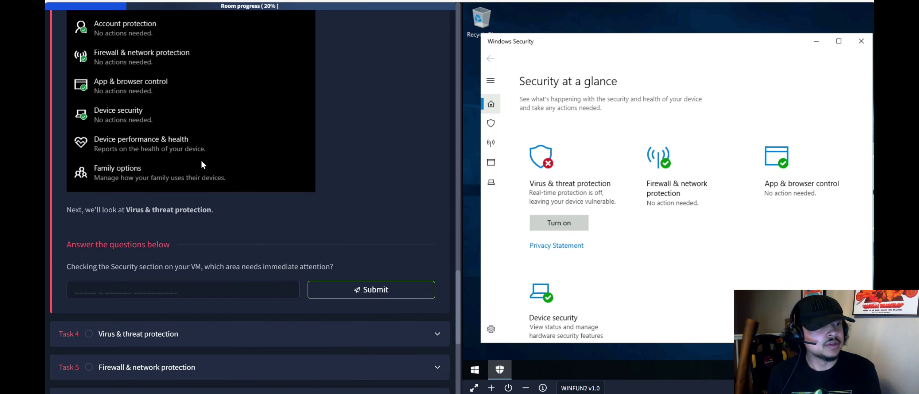
scroll(203, 165, "down", 3)
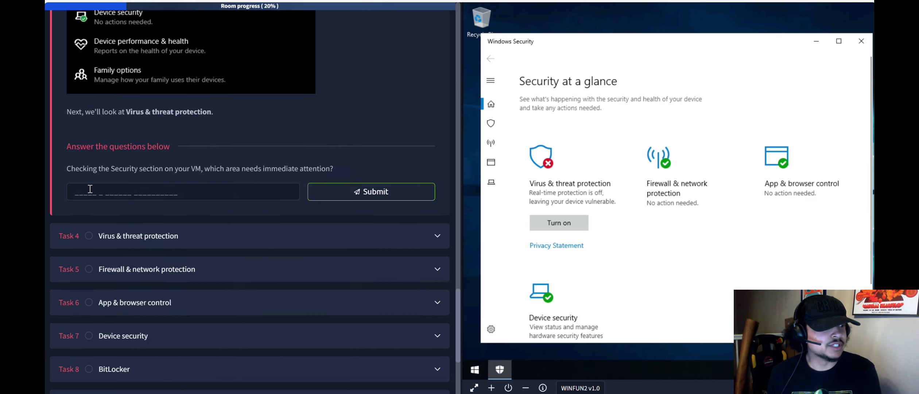
Submit "virus & threat protection" as the Task 3 answer for the area needing immediate attention
left_click(90, 188)
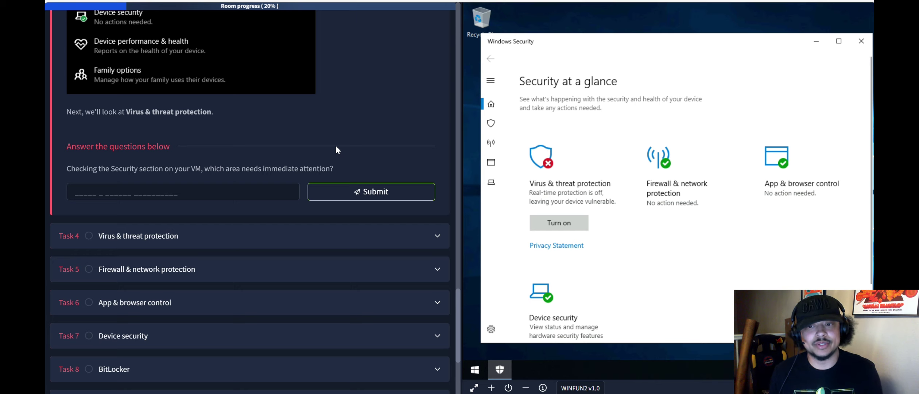
left_click(178, 196)
type("virus ")
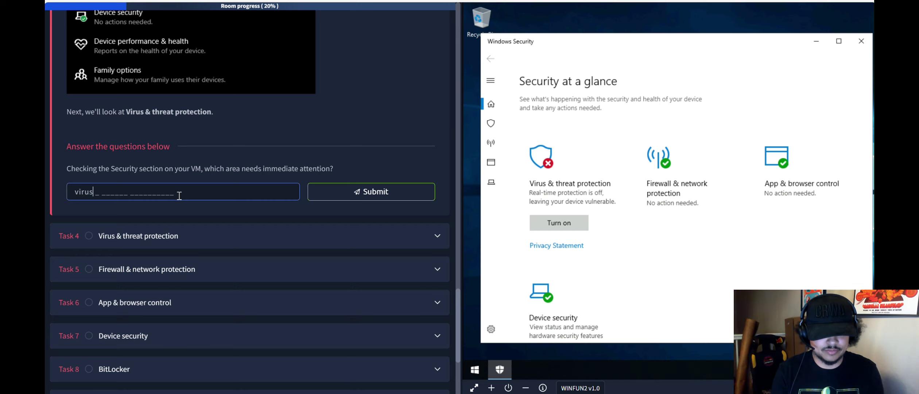
type("& threat")
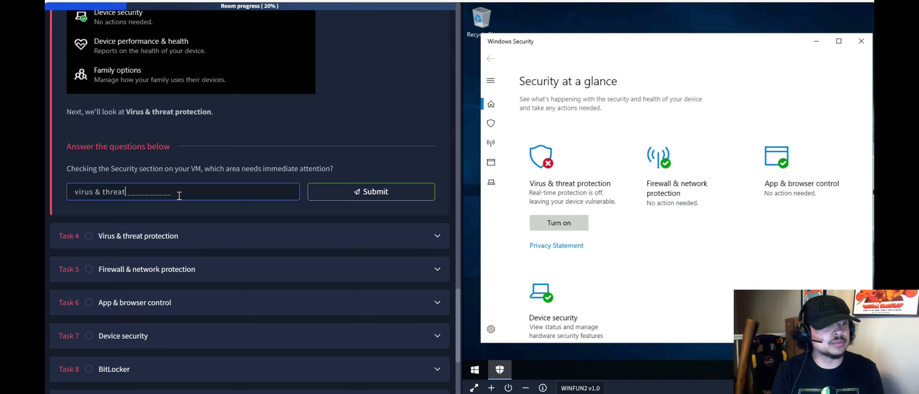
type(" protection")
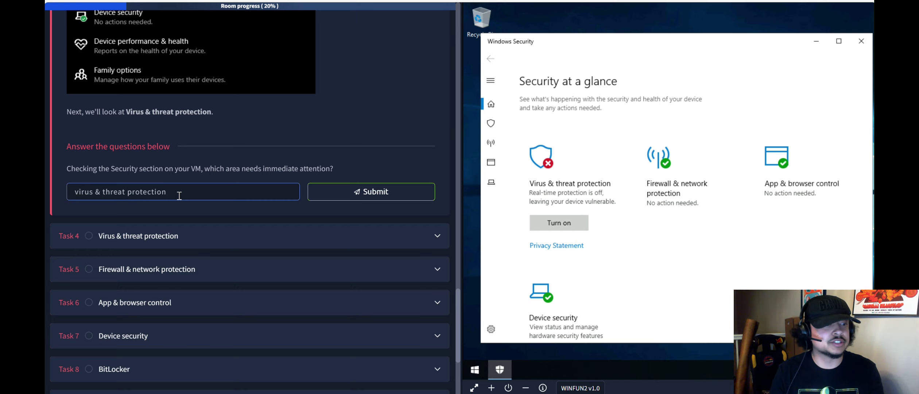
key("Return")
Expand Task 4 and open Virus & threat protection in the virtual machine to review its current threats section
left_click(261, 240)
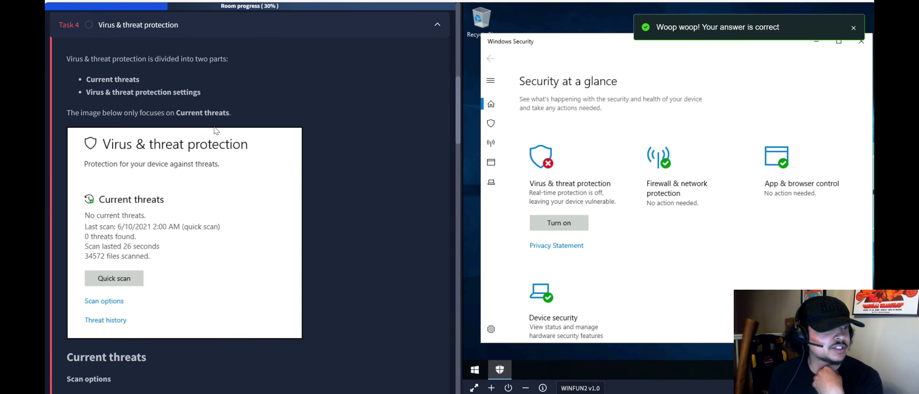
left_click(550, 187)
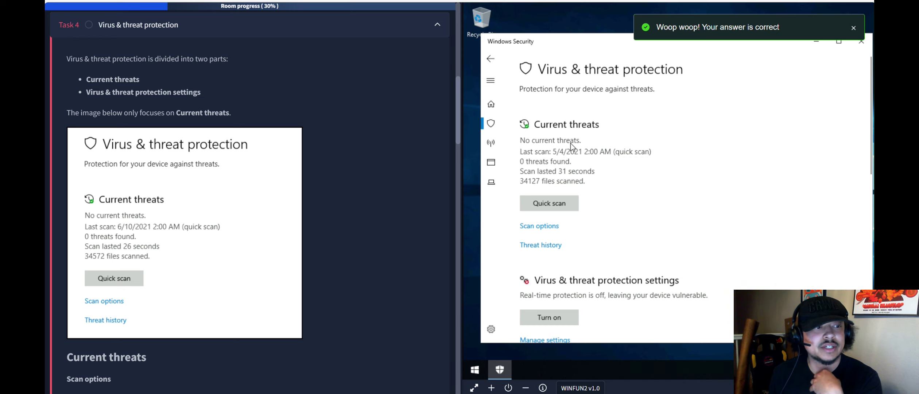
scroll(604, 249, "down", 2)
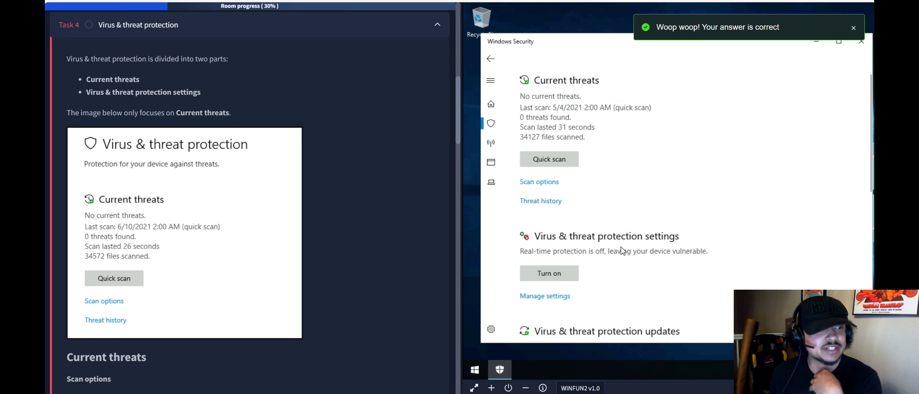
scroll(557, 140, "up", 1)
scroll(557, 139, "up", 1)
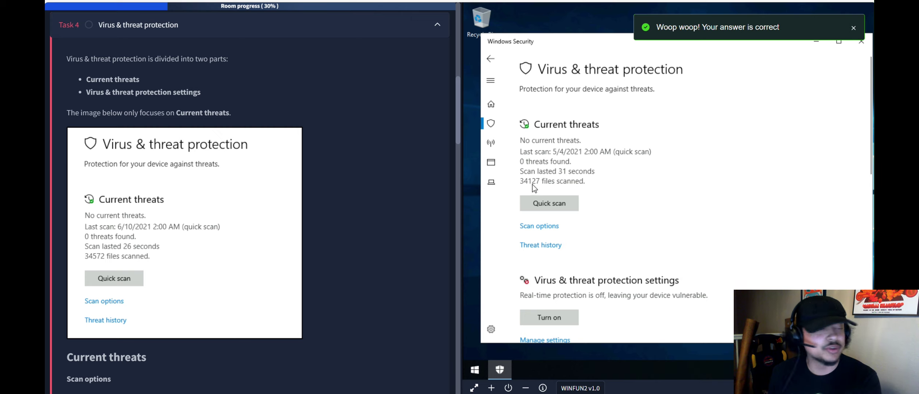
Read Task 4's notes on scan options, threat history and protection settings, comparing them with the virtual machine's Virus & threat protection page
scroll(375, 184, "down", 6)
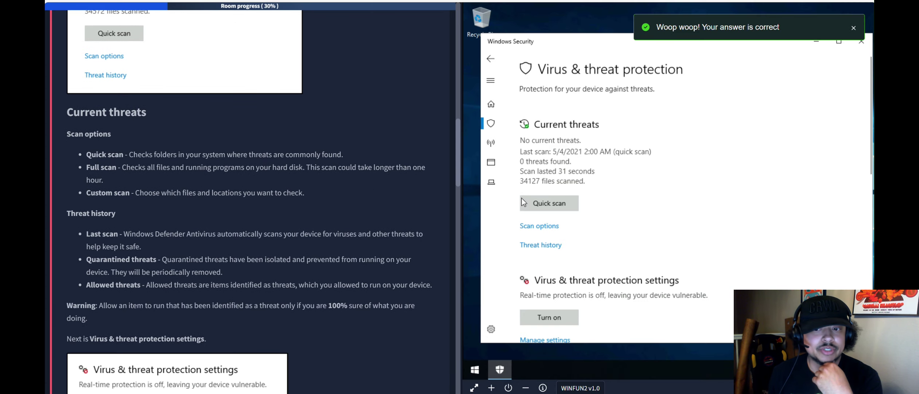
scroll(286, 190, "down", 4)
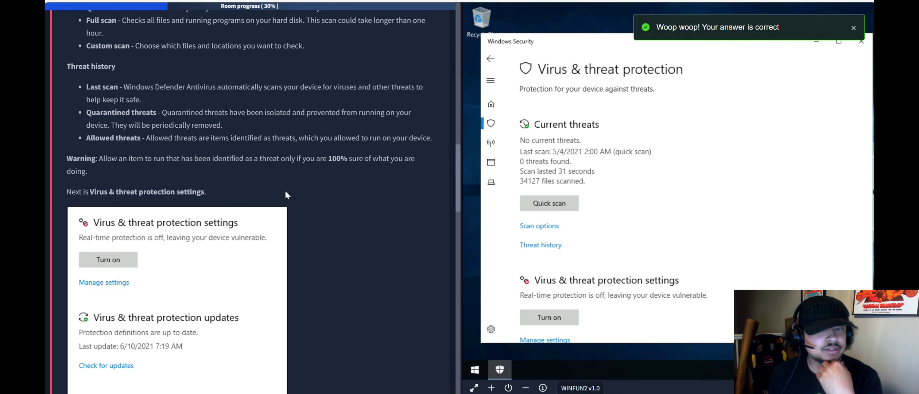
scroll(285, 191, "down", 3)
scroll(627, 187, "down", 3)
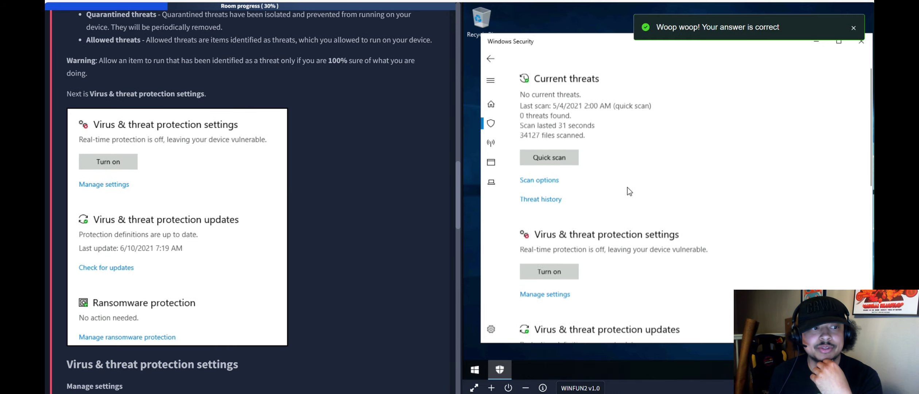
scroll(312, 189, "down", 1)
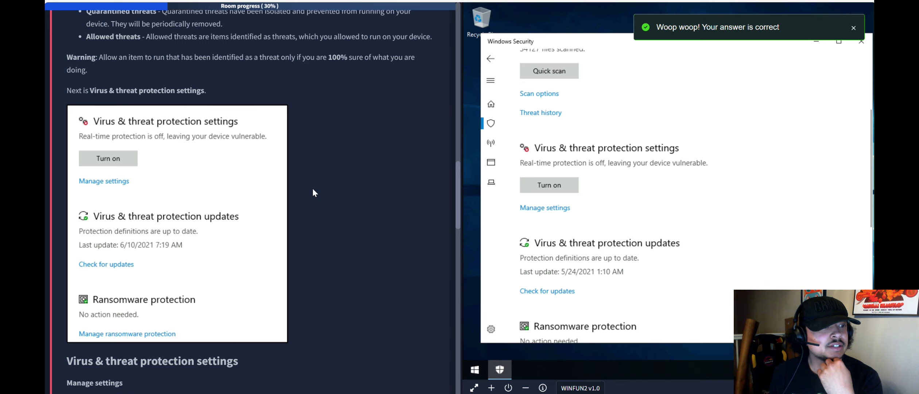
scroll(314, 190, "down", 2)
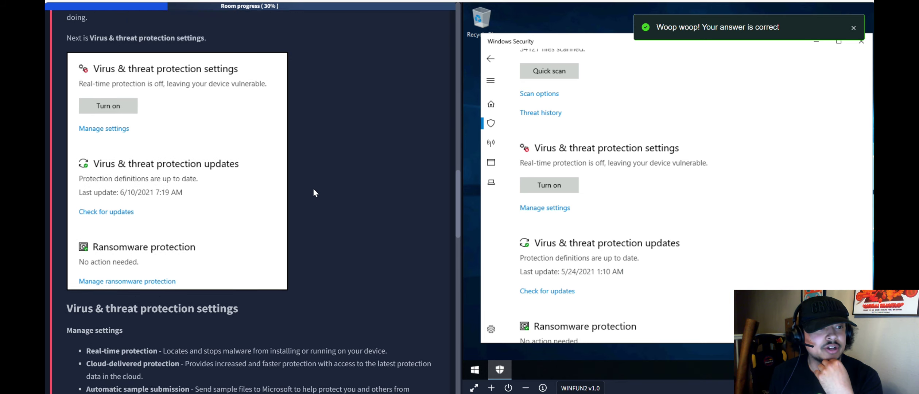
scroll(618, 205, "down", 1)
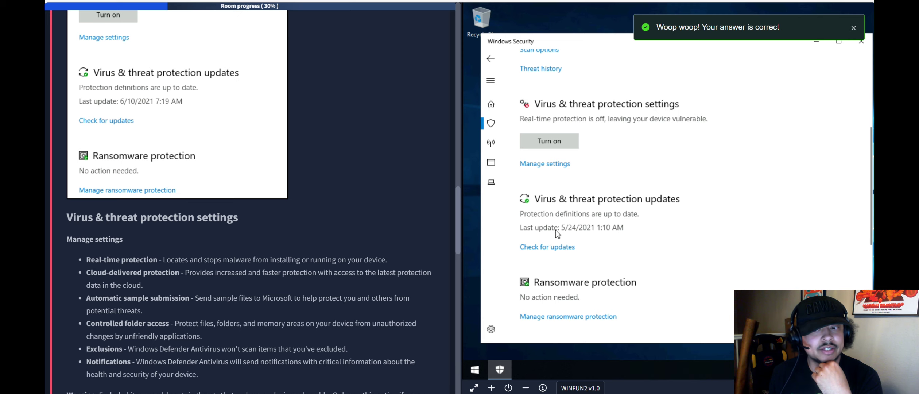
scroll(554, 255, "down", 2)
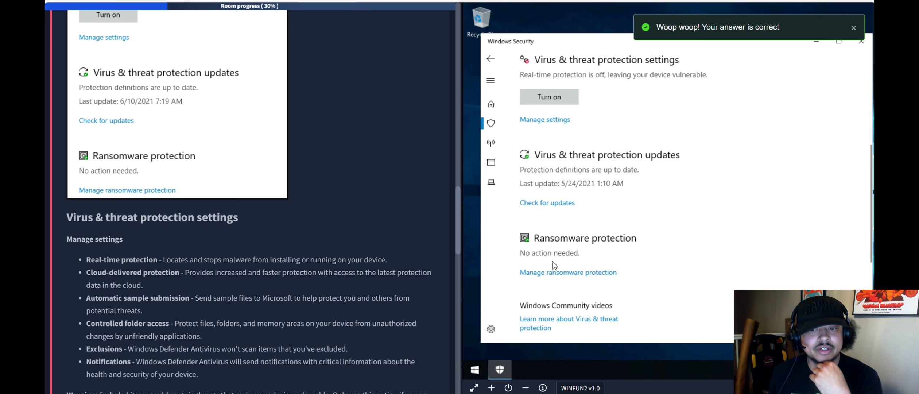
scroll(609, 244, "down", 1)
scroll(609, 244, "up", 4)
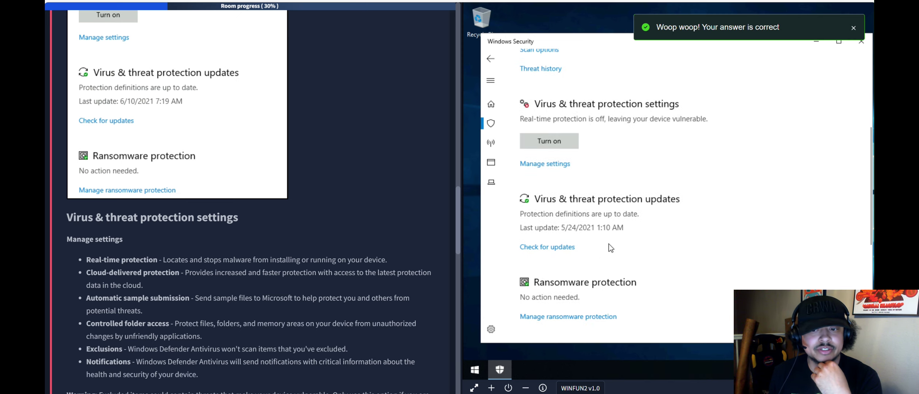
scroll(286, 261, "down", 1)
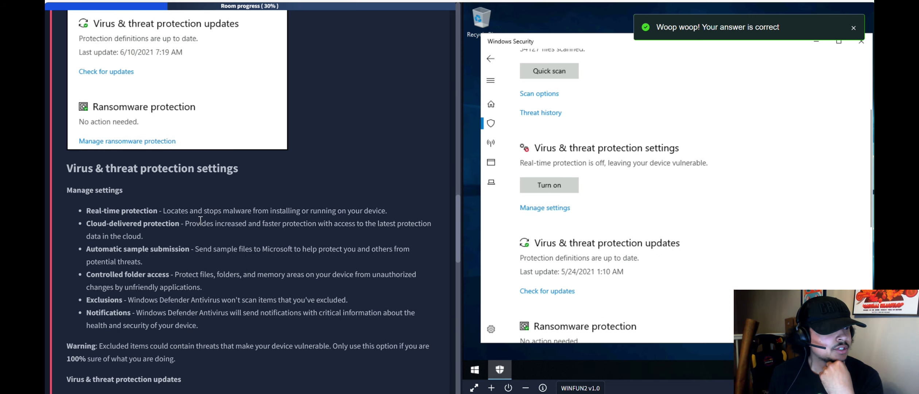
Open the virtual machine's Virus & threat protection settings and review the options from real-time protection through exclusions and notifications
left_click(544, 208)
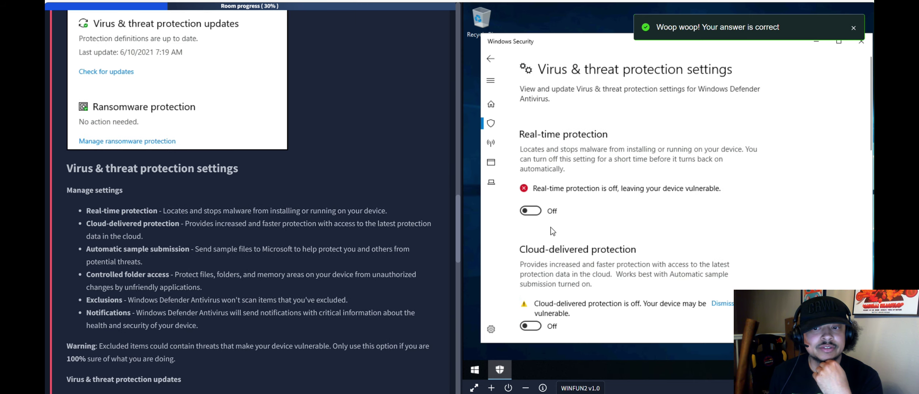
scroll(571, 166, "down", 3)
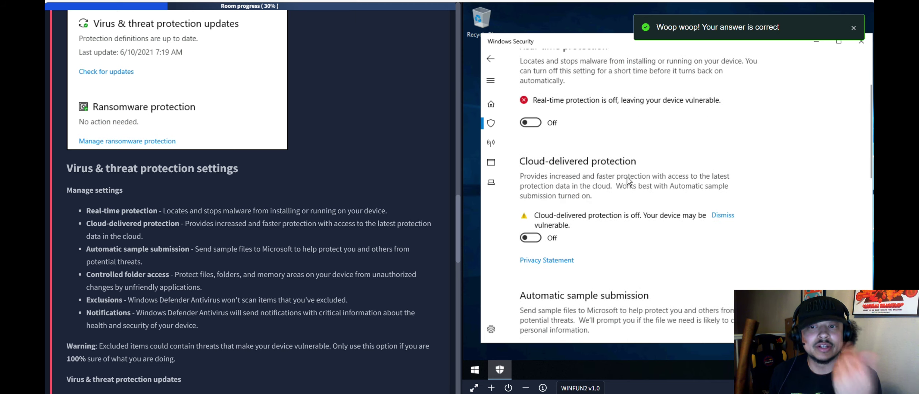
scroll(630, 180, "down", 3)
scroll(632, 181, "down", 6)
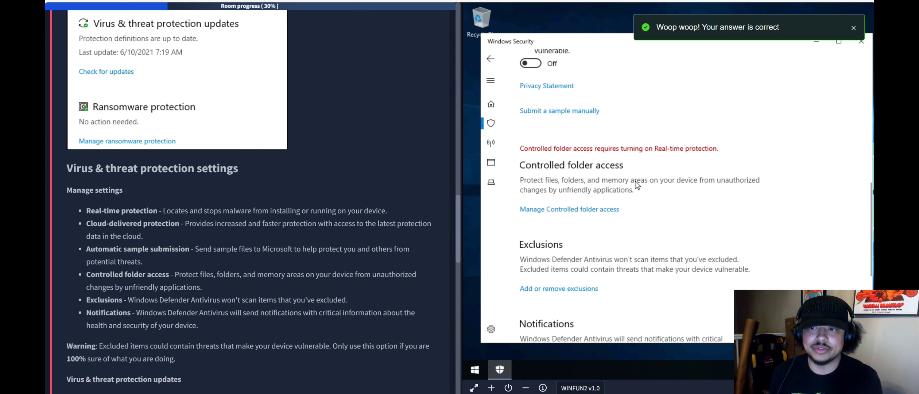
scroll(574, 202, "down", 5)
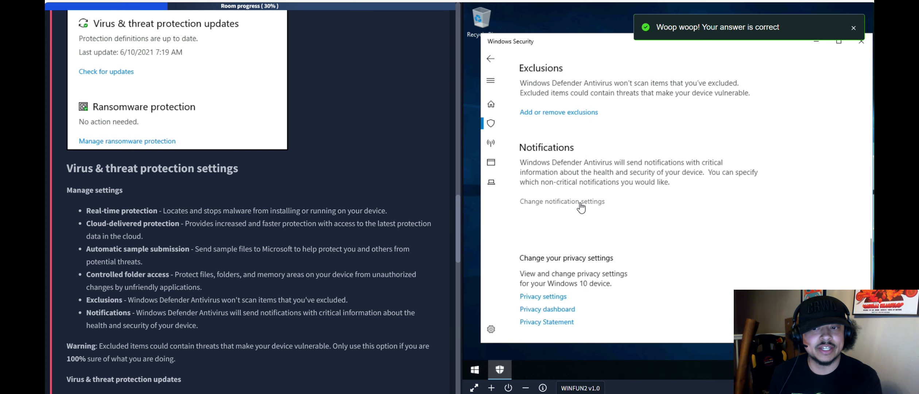
scroll(580, 203, "up", 3)
scroll(601, 204, "down", 1)
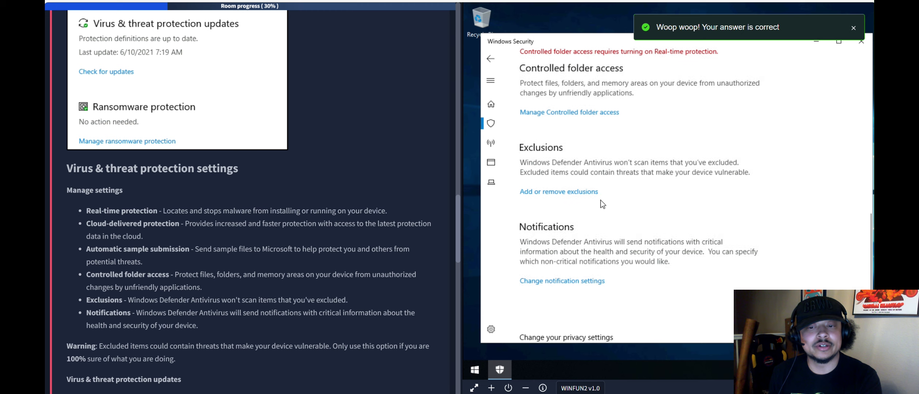
scroll(602, 203, "down", 1)
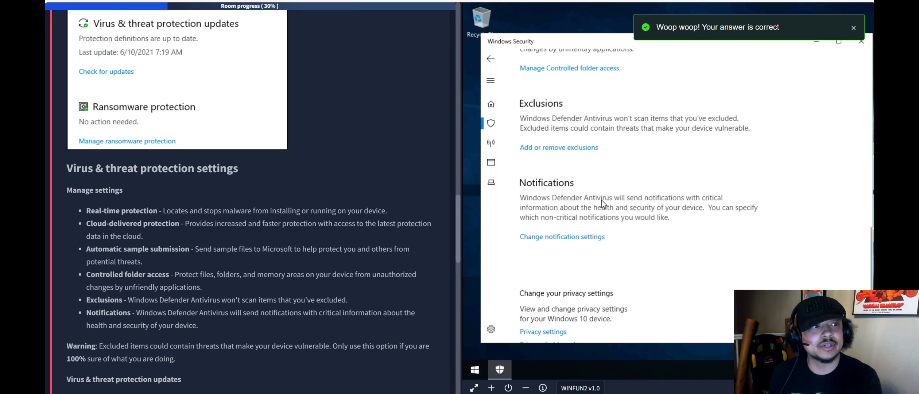
Read Task 4's remaining notes, from the protection settings and exclusions warning through ransomware protection and on-demand scans to the question
scroll(419, 173, "down", 1)
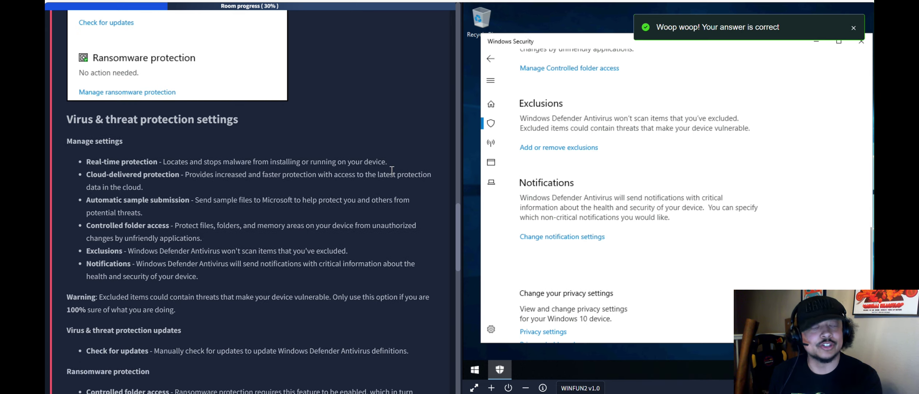
scroll(392, 170, "down", 1)
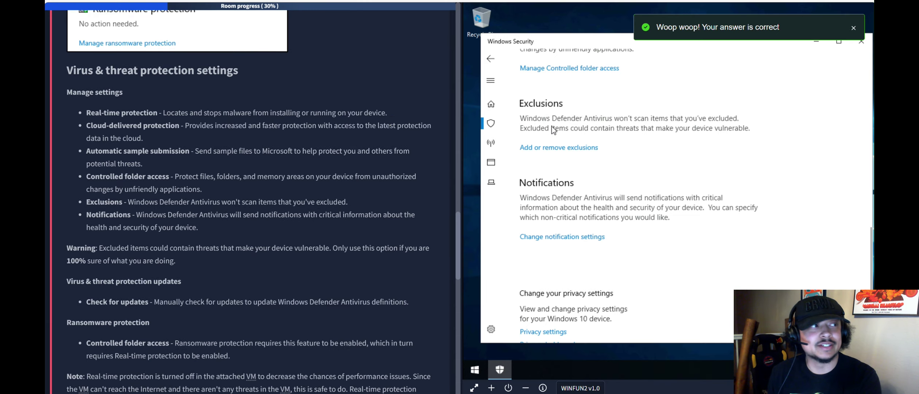
scroll(404, 171, "down", 1)
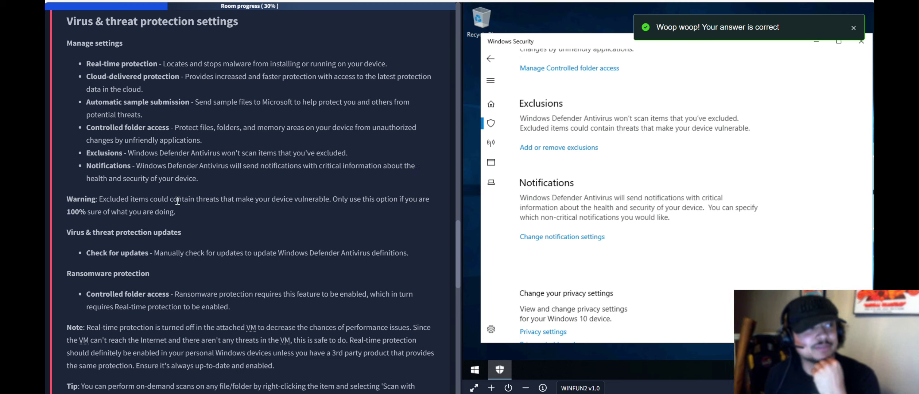
left_click_drag(74, 201, 159, 212)
left_click(222, 225)
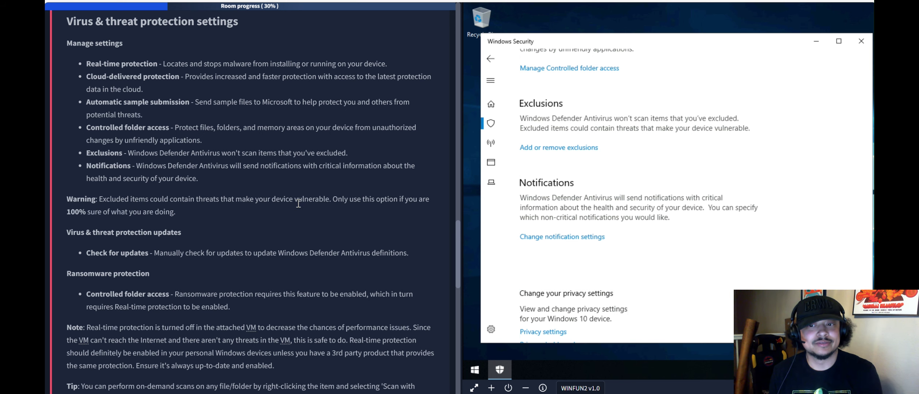
scroll(296, 202, "down", 4)
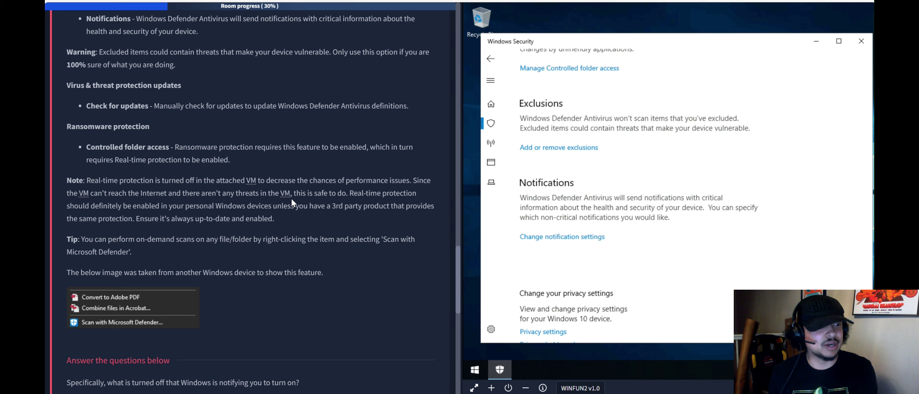
scroll(292, 199, "down", 1)
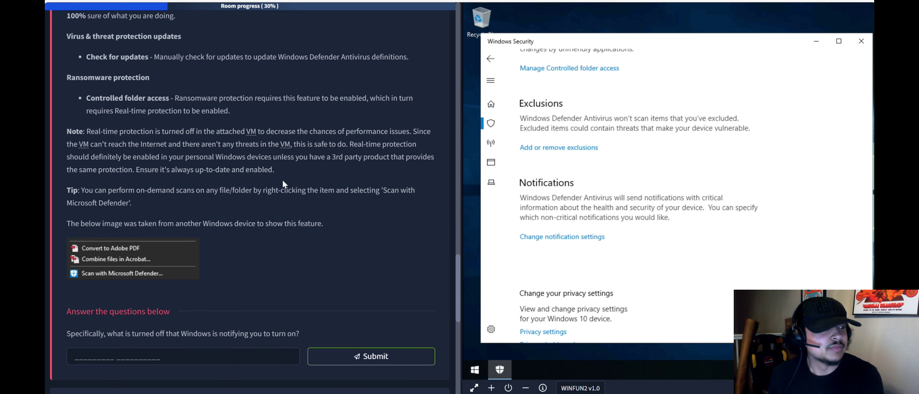
scroll(281, 175, "down", 1)
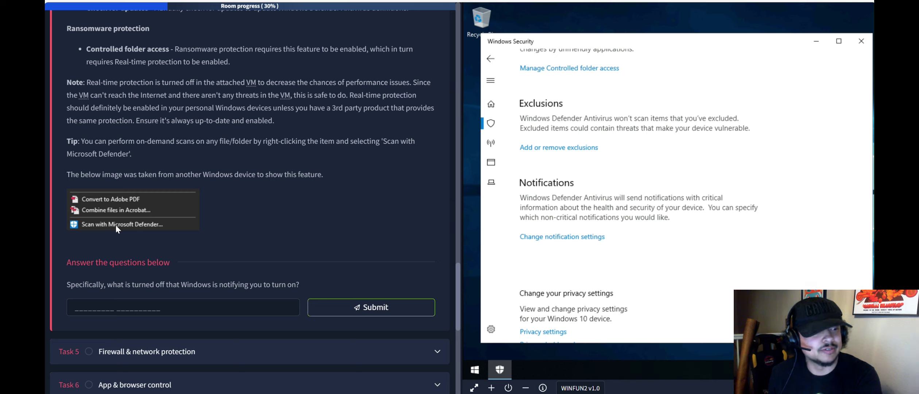
Recheck the virtual machine's Virus & threat protection page and its managed settings to identify which protection Windows wants turned on
scroll(512, 141, "up", 15)
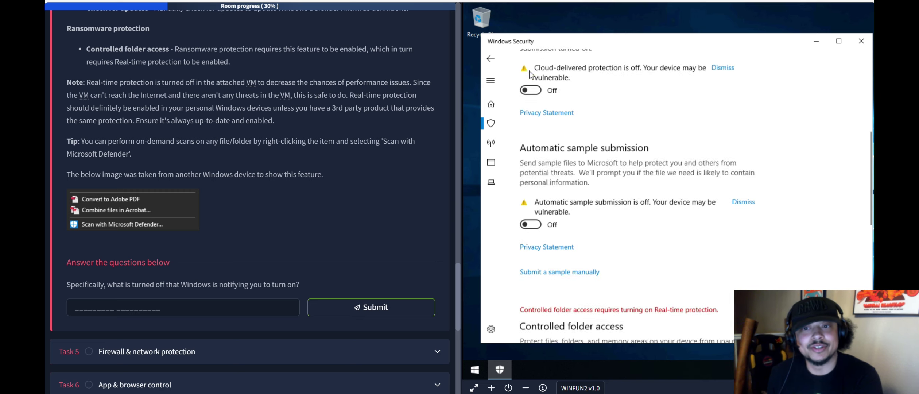
left_click(491, 59)
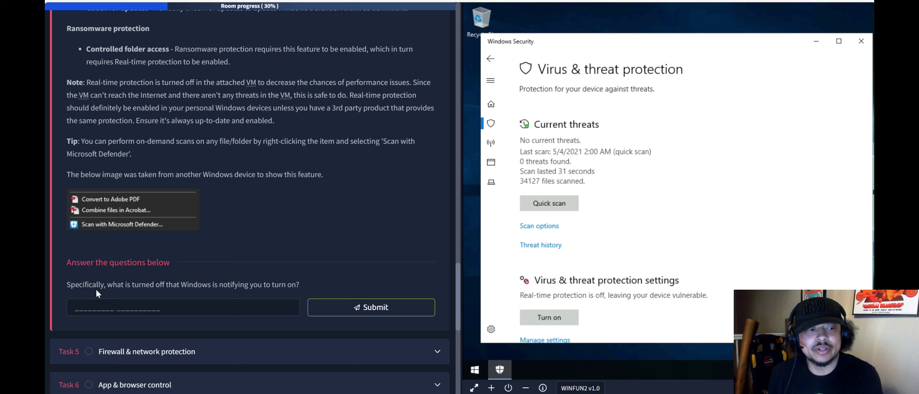
scroll(564, 249, "down", 3)
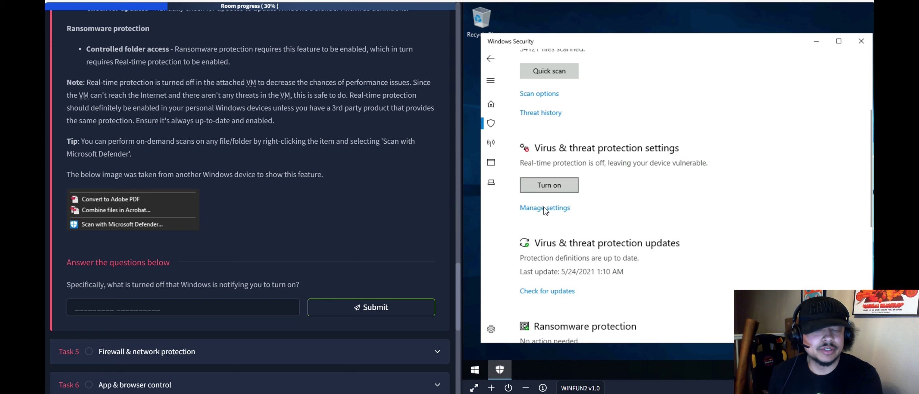
left_click(544, 208)
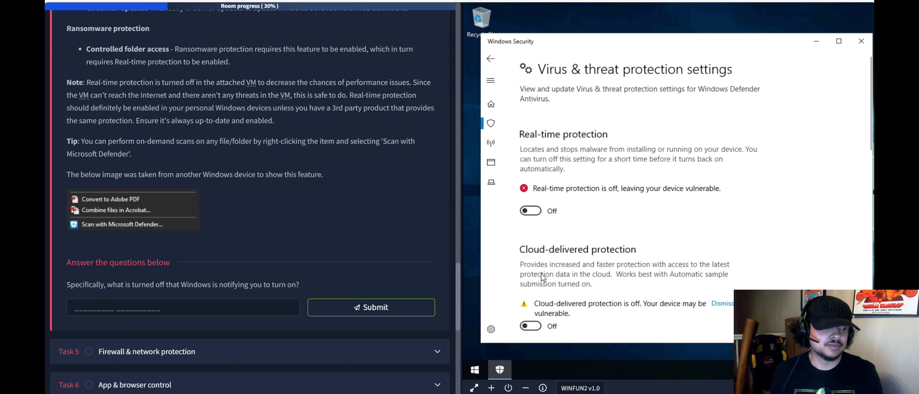
scroll(532, 227, "down", 3)
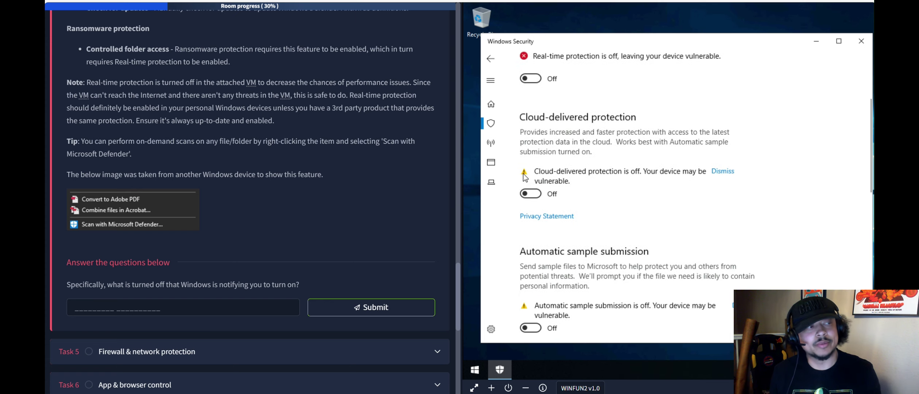
scroll(530, 188, "down", 4)
scroll(531, 190, "up", 7)
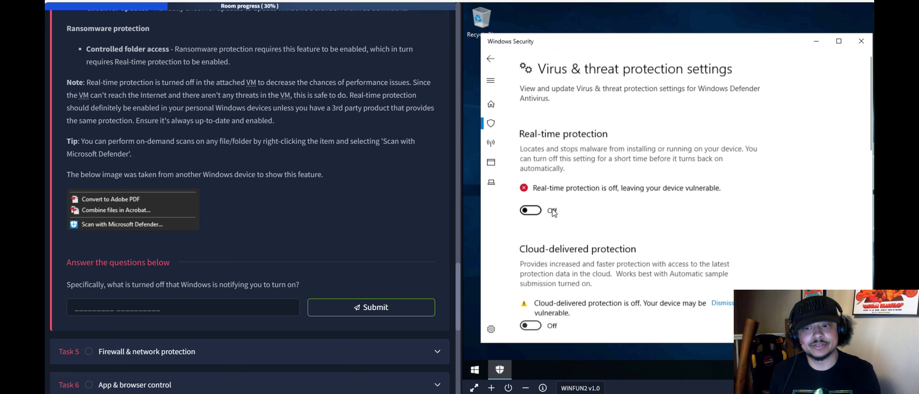
Submit "real-time protection" as the Task 4 answer for what Windows is notifying to turn on
left_click(138, 304)
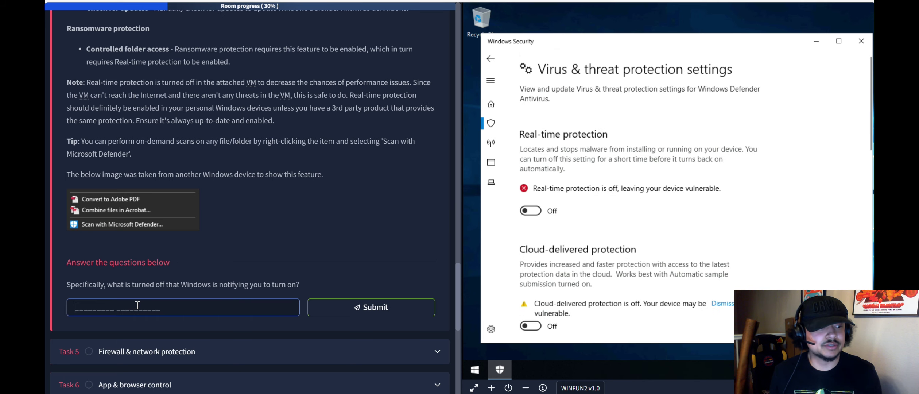
type("real-time ")
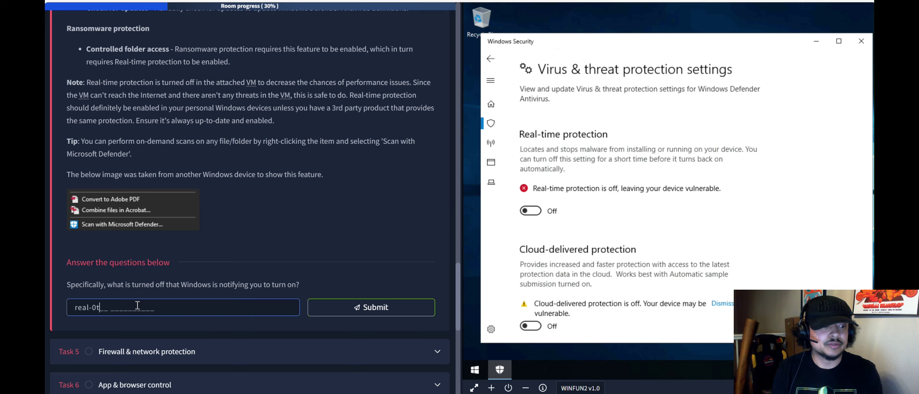
type("protection")
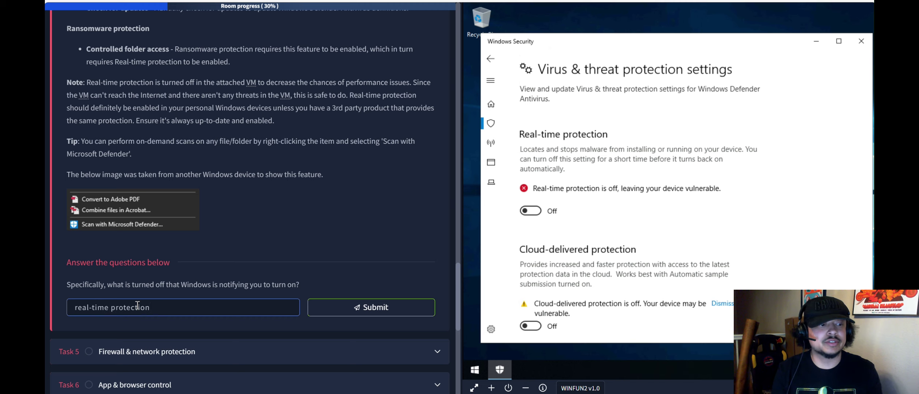
key("Return")
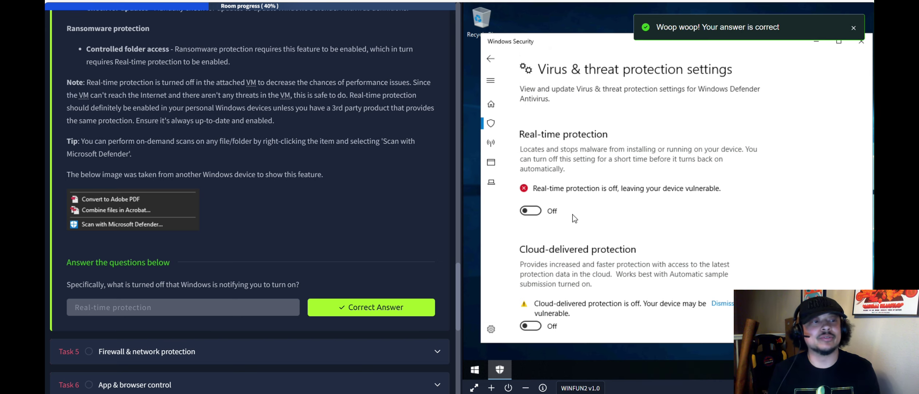
Expand Task 5, read its firewall introduction and open Firewall & network protection in the virtual machine
left_click(350, 354)
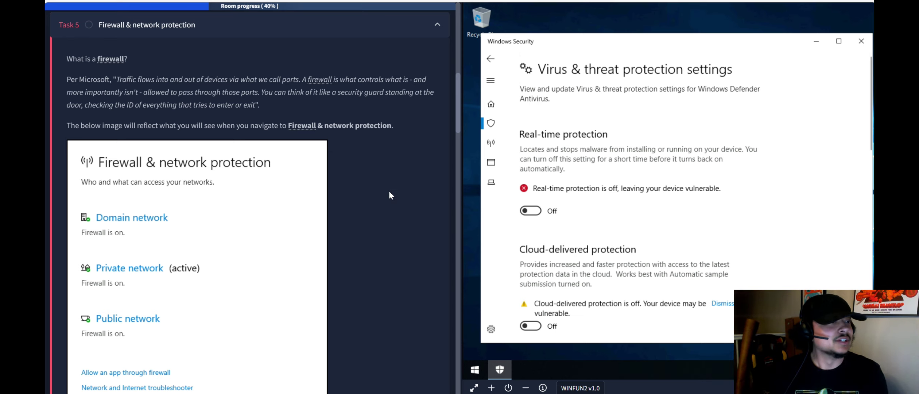
left_click(490, 59)
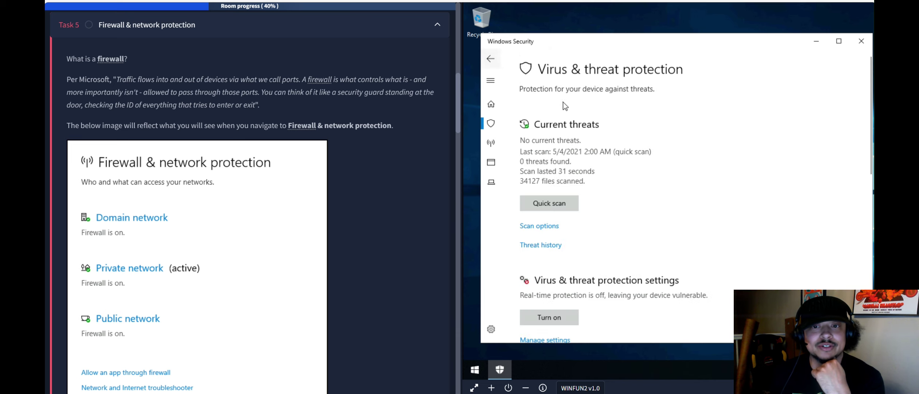
scroll(516, 89, "down", 5)
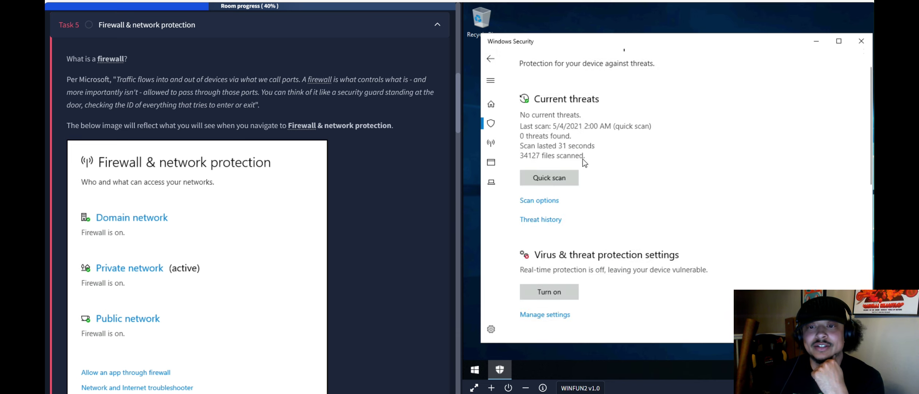
left_click(492, 59)
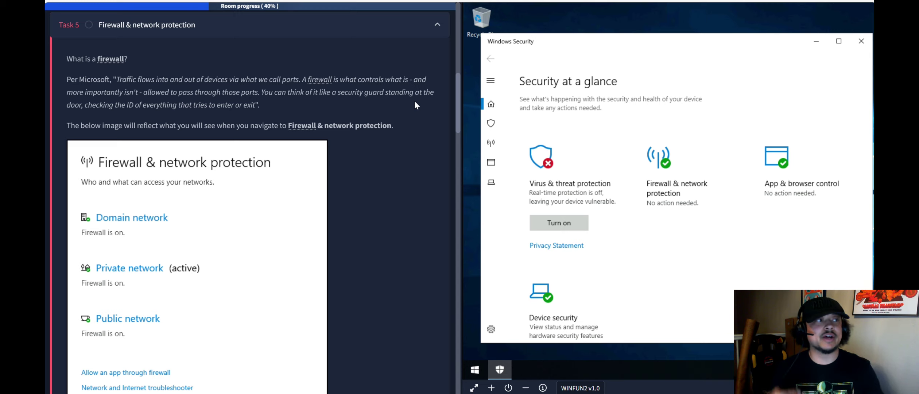
scroll(415, 101, "down", 6)
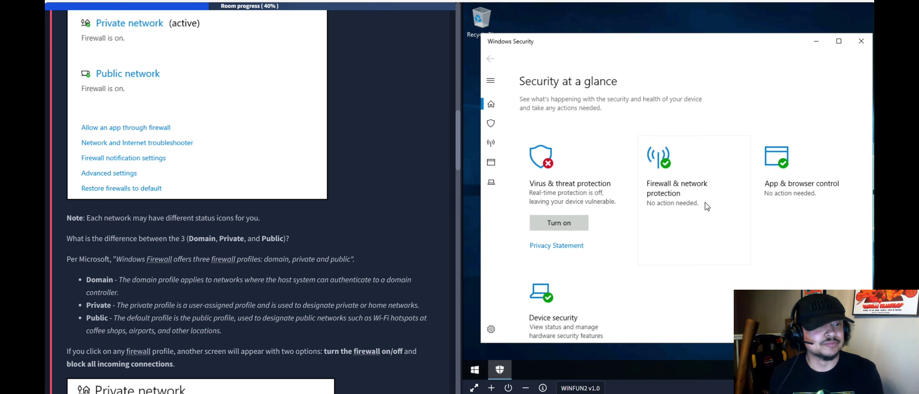
left_click(713, 194)
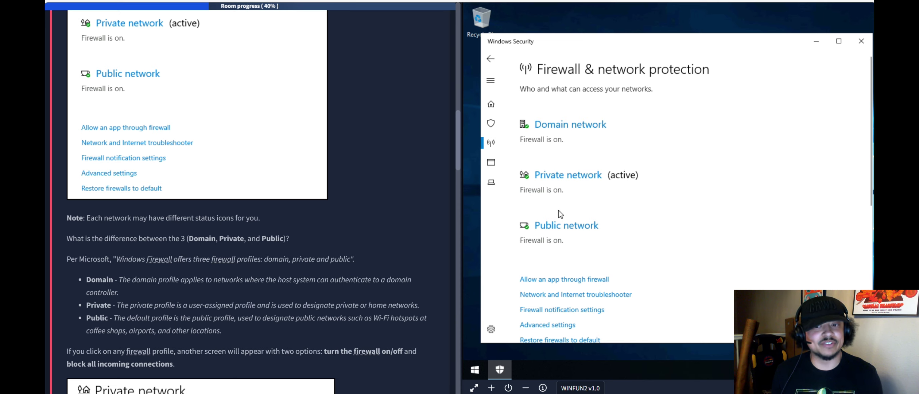
Read Task 5's descriptions of the firewall profiles and review the Private network profile's firewall and incoming connections options in the virtual machine
scroll(384, 229, "down", 2)
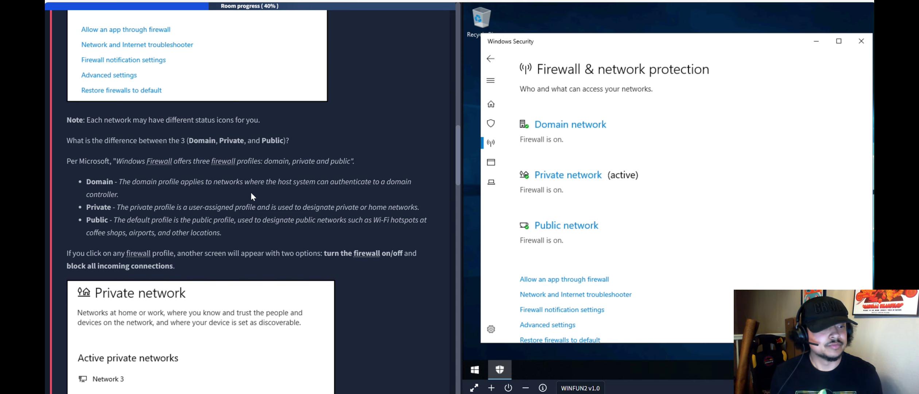
scroll(250, 196, "down", 4)
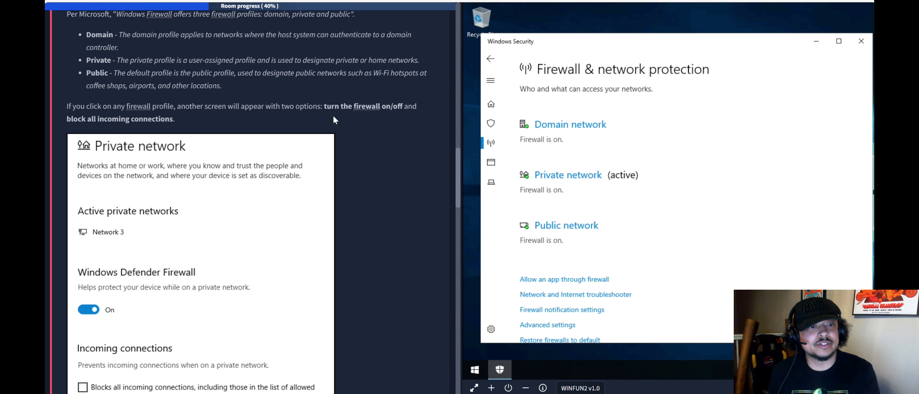
scroll(333, 116, "down", 1)
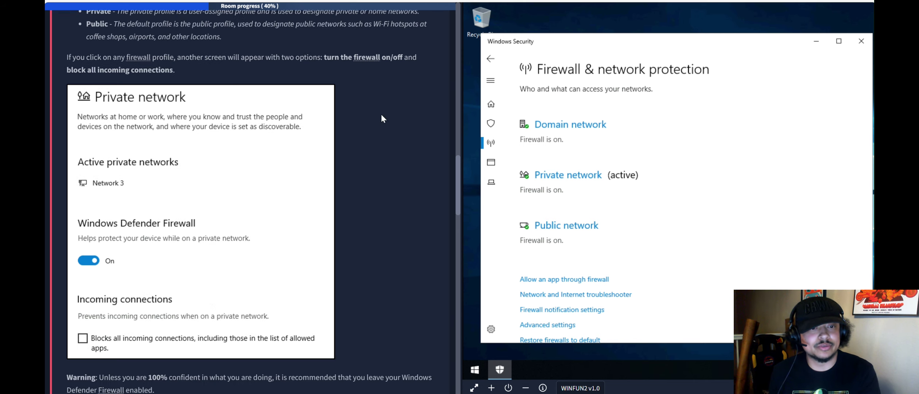
left_click(552, 175)
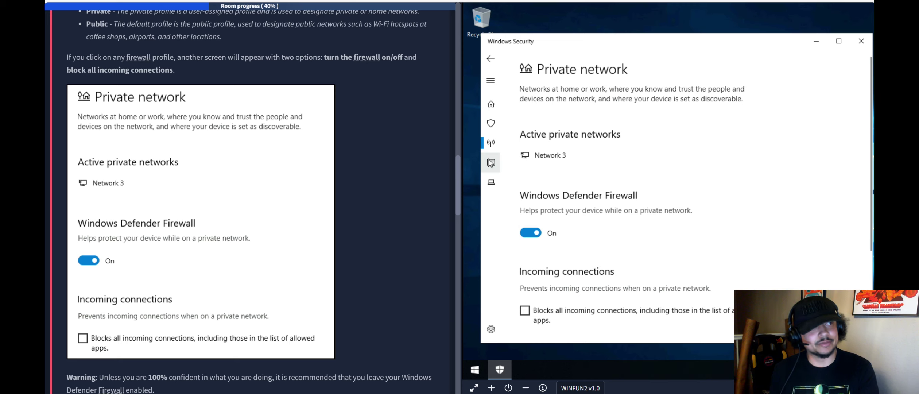
scroll(561, 152, "down", 1)
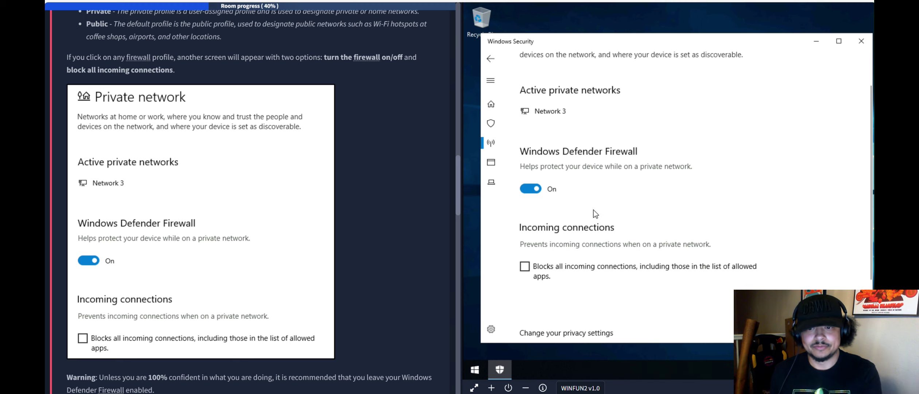
scroll(592, 213, "down", 3)
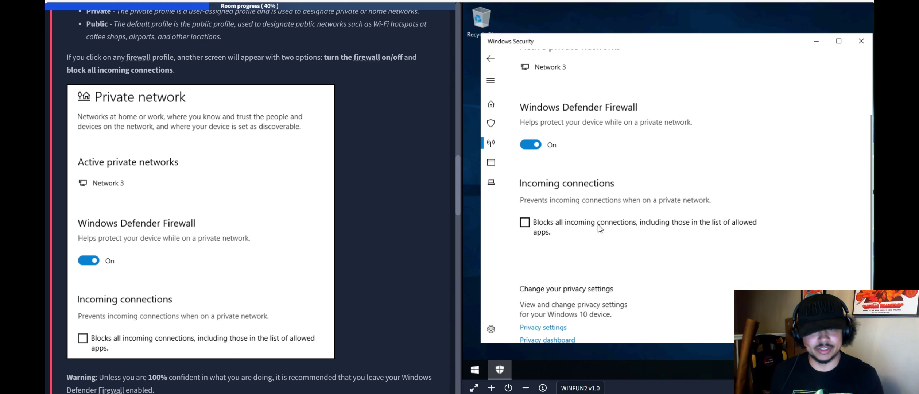
Read Task 5's firewall warning and section on allowing apps through the firewall, closing Windows Security in the virtual machine
scroll(283, 218, "down", 3)
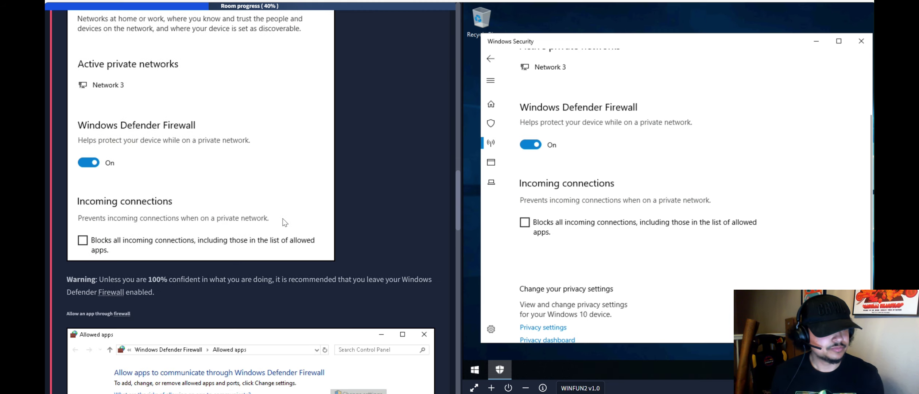
scroll(282, 218, "down", 1)
scroll(143, 197, "down", 1)
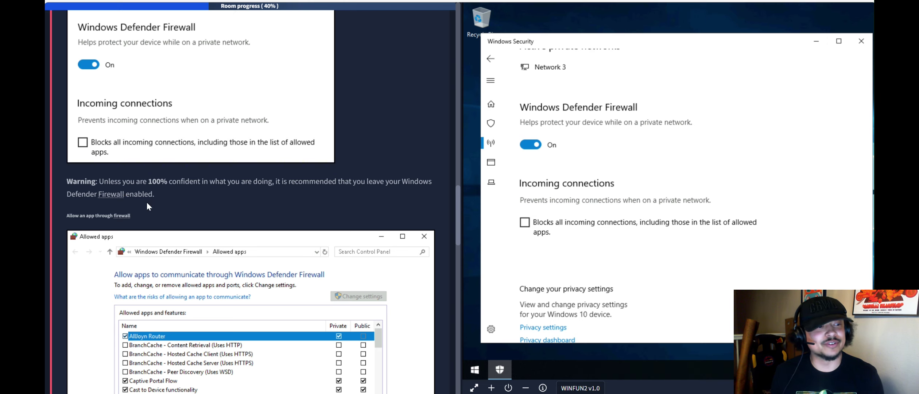
scroll(215, 203, "down", 2)
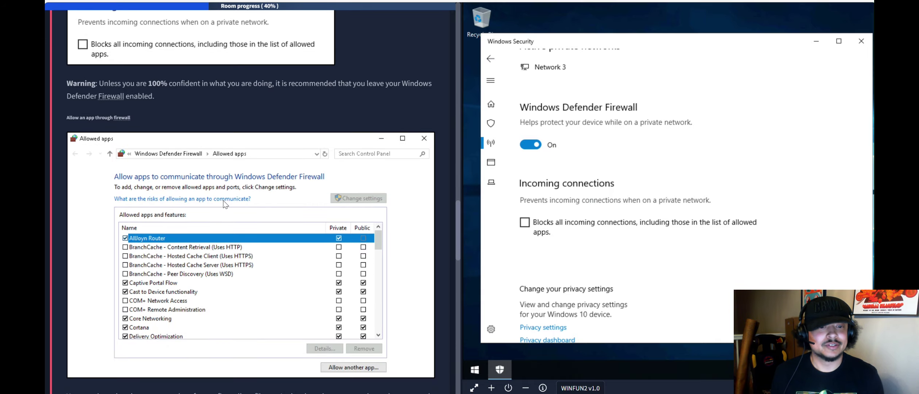
scroll(224, 199, "down", 3)
scroll(327, 194, "up", 1)
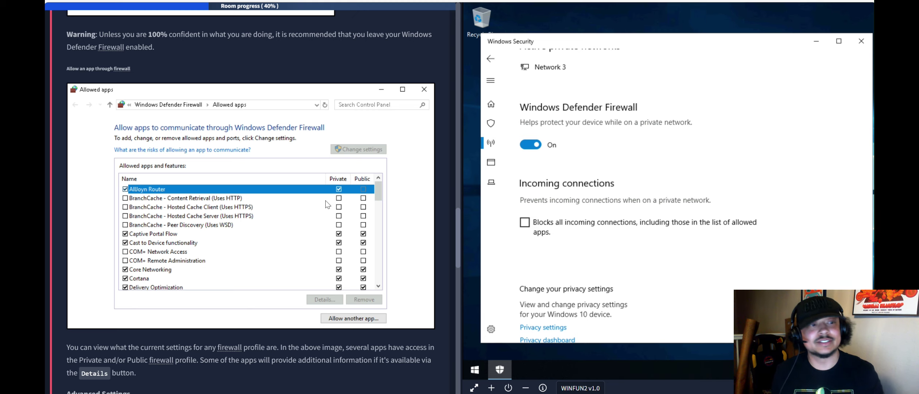
left_click(860, 40)
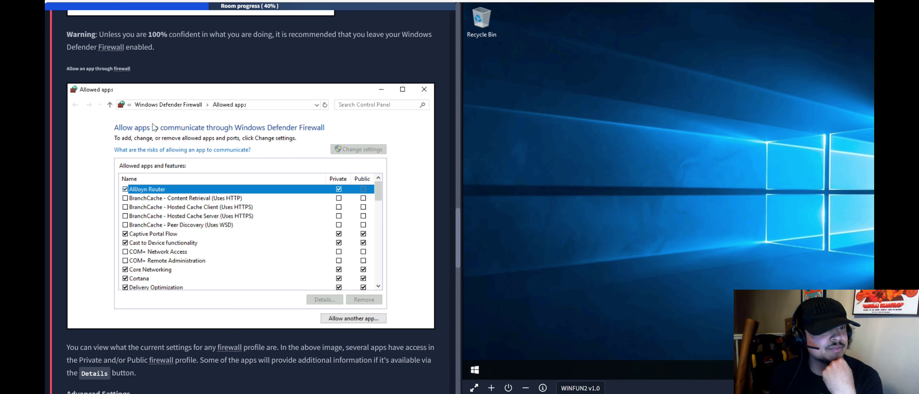
scroll(148, 181, "down", 1)
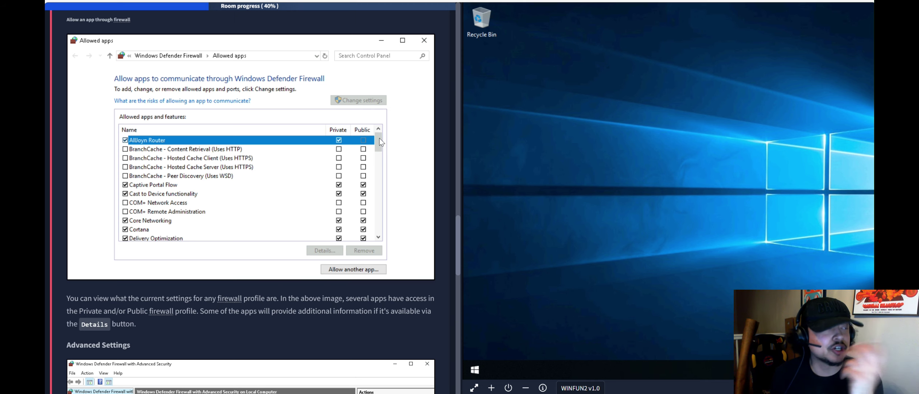
Read Task 5's explanation of the allowed apps list and its Advanced Settings section, including the command for opening the firewall
scroll(379, 138, "down", 2)
scroll(379, 137, "down", 4)
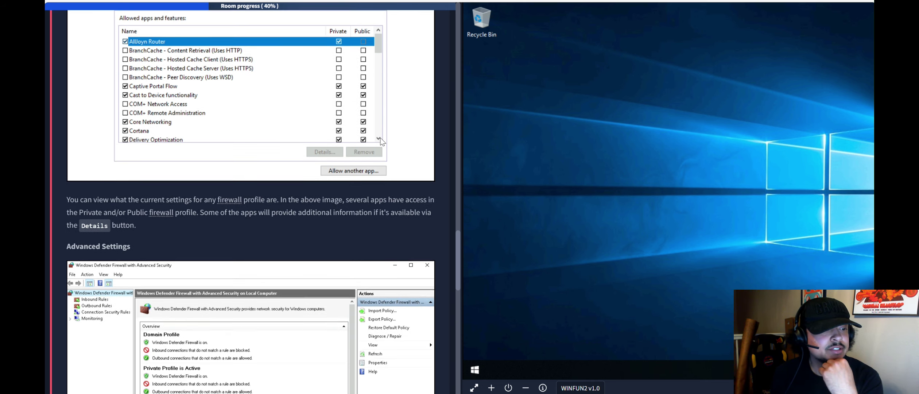
scroll(110, 134, "down", 3)
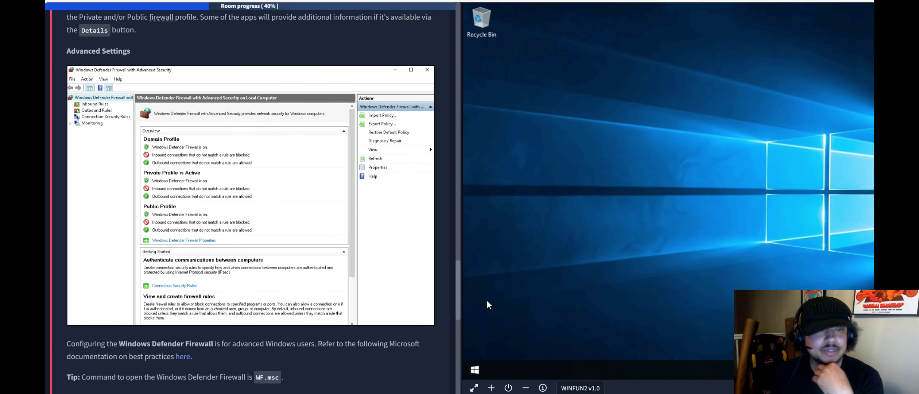
Open Windows Defender Firewall with wf.msc in the virtual machine and view its Inbound Rules and Outbound Rules
left_click(474, 369)
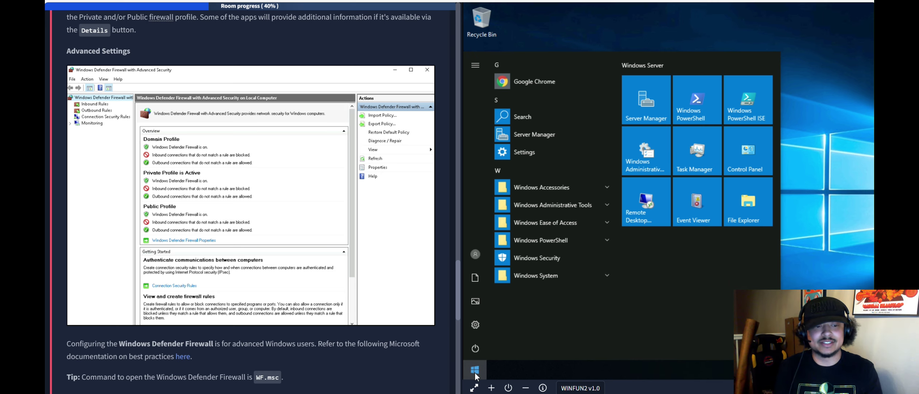
type("wf.msc")
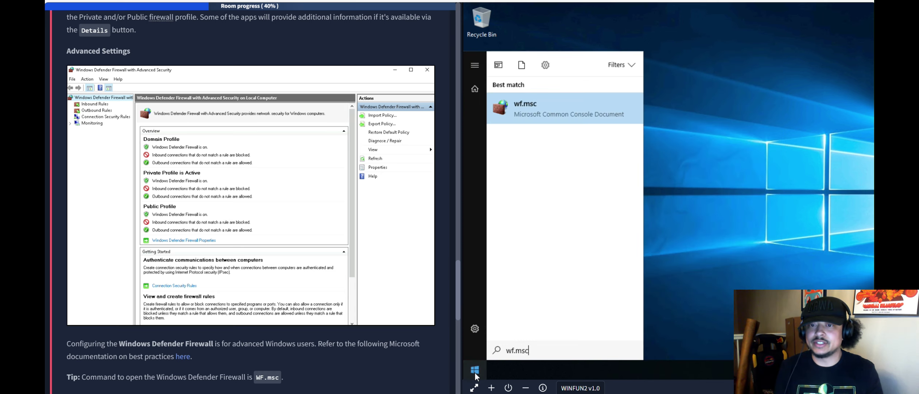
key("Return")
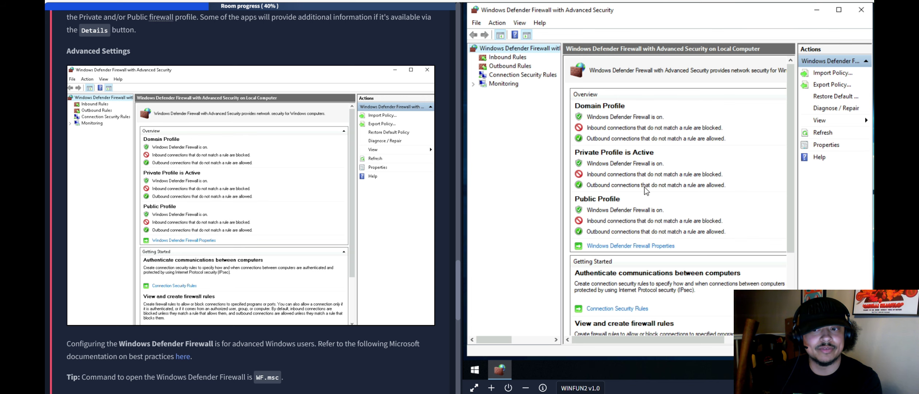
left_click(502, 60)
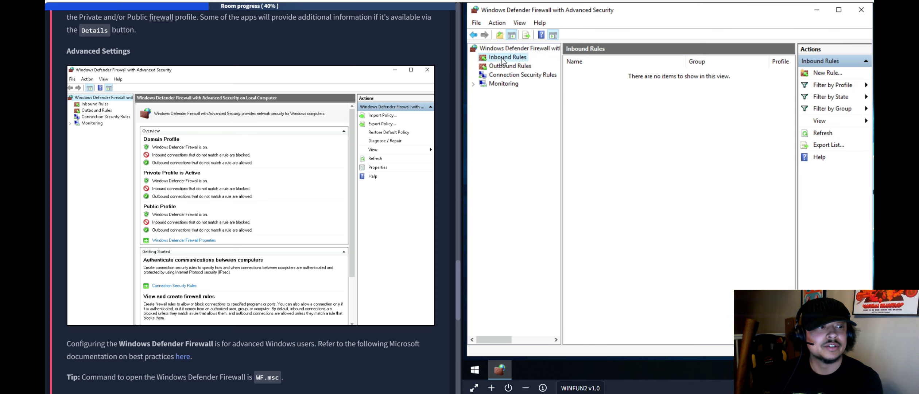
left_click(517, 66)
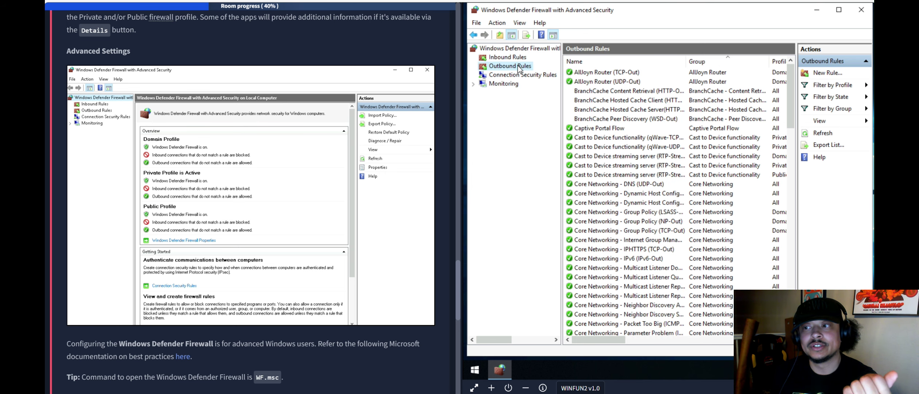
Read Task 5's airport Wi-Fi question and review the firewall profiles pictured in the Advanced Settings section
scroll(295, 176, "down", 3)
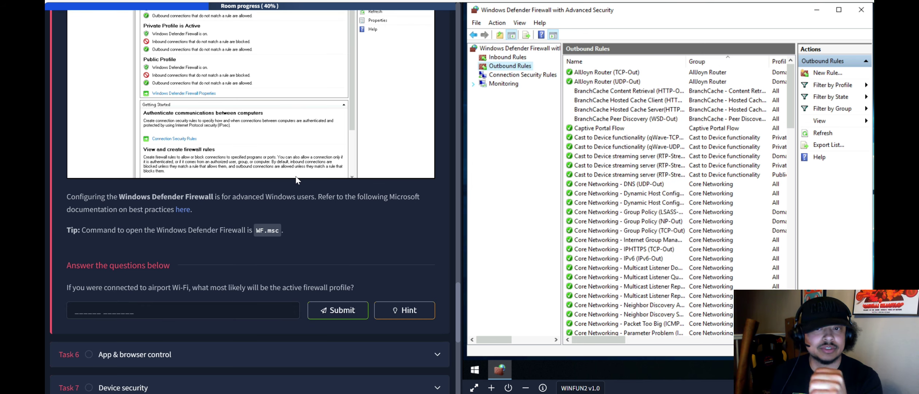
left_click(95, 308)
scroll(167, 293, "up", 1)
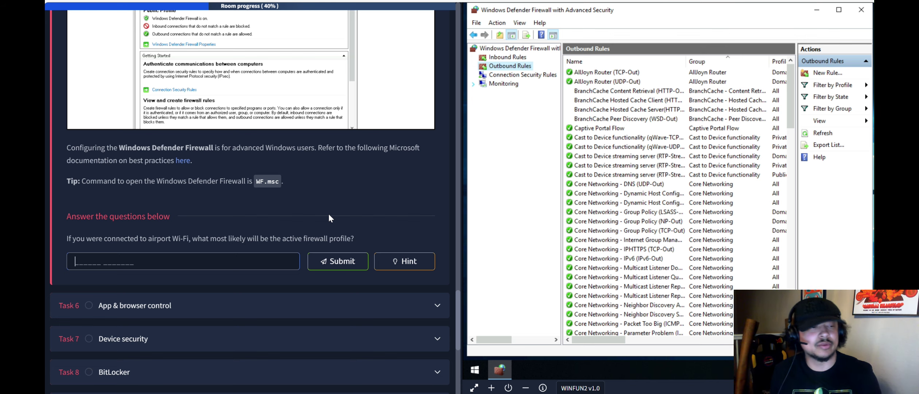
scroll(329, 214, "up", 2)
scroll(319, 207, "up", 1)
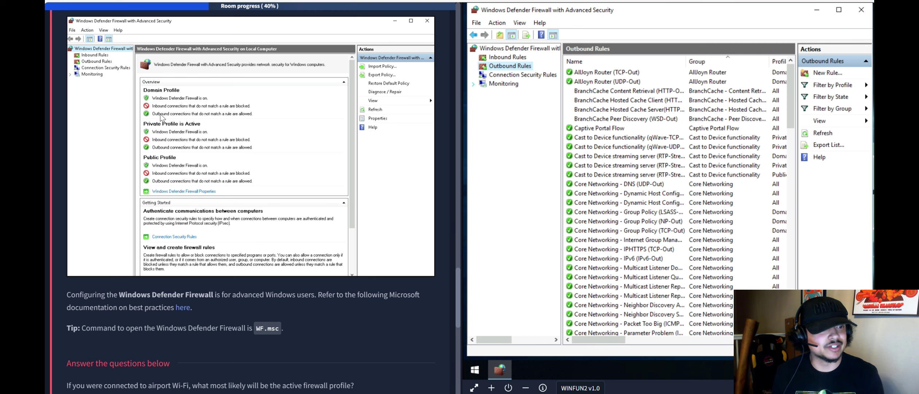
scroll(178, 175, "down", 2)
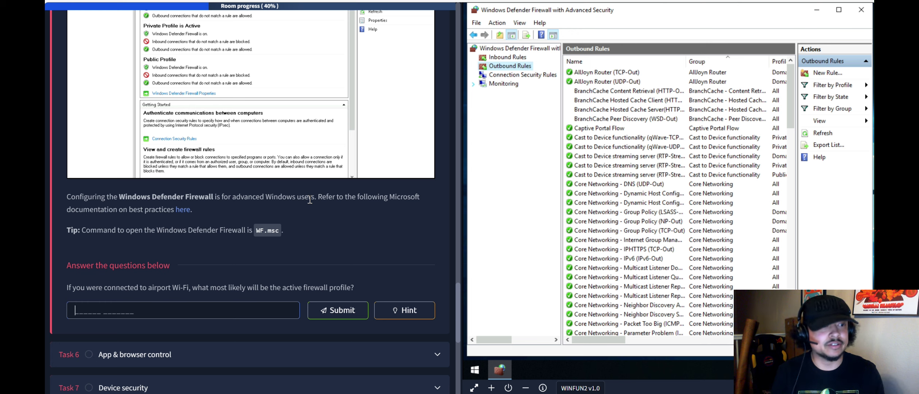
Try submitting "public profile" as the Task 5 answer for the active firewall profile on airport Wi-Fi
left_click(173, 306)
type("publi")
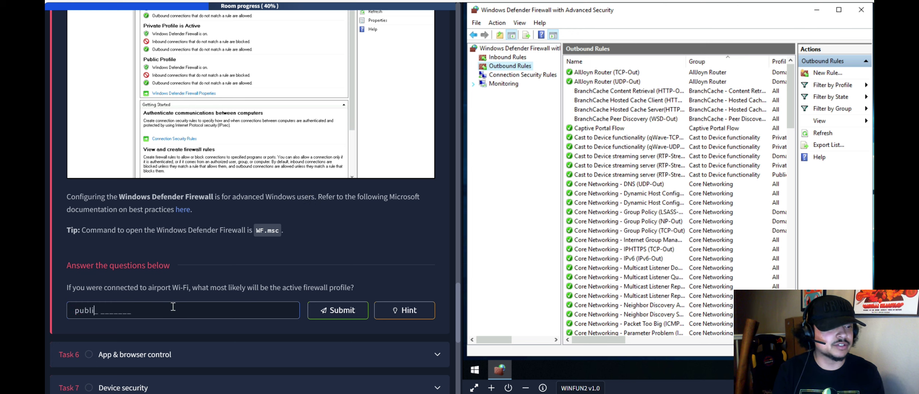
type("c profile")
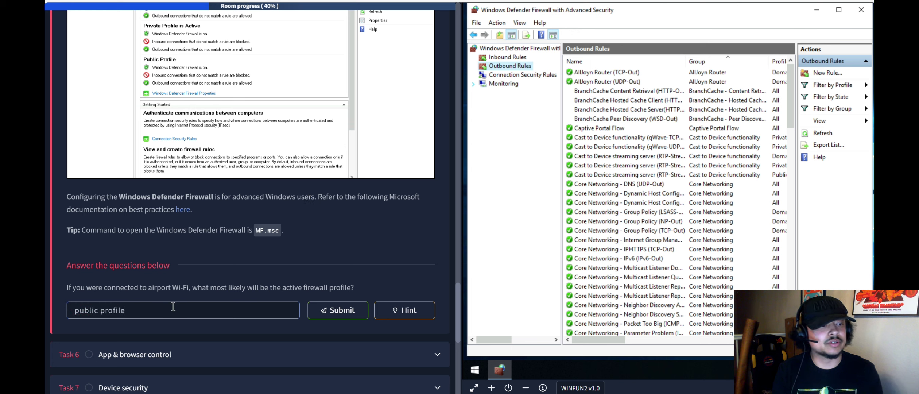
key("Return")
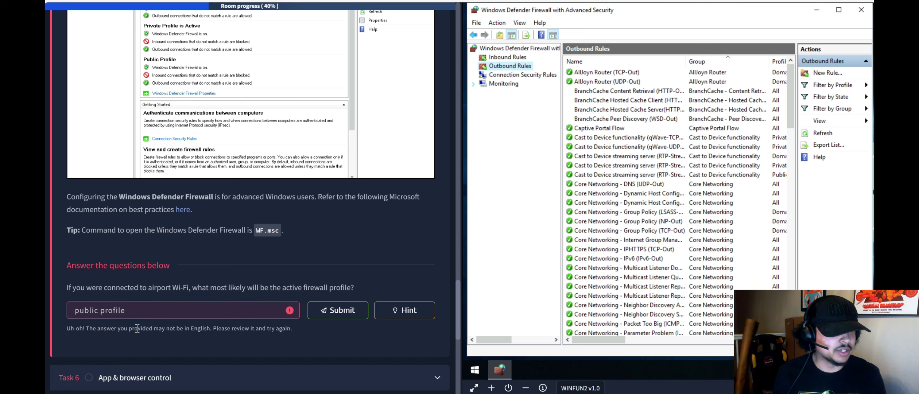
Check the hint for Task 5's airport Wi-Fi question and view the Inbound Rules in the virtual machine's firewall console
left_click_drag(146, 310, 102, 312)
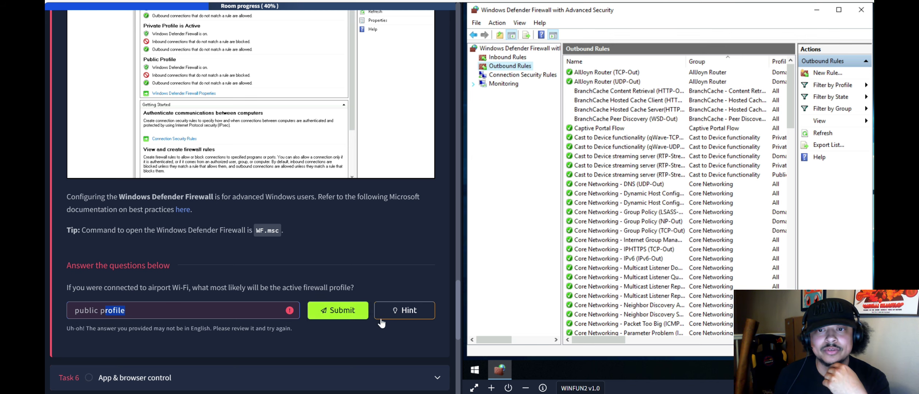
left_click(180, 309)
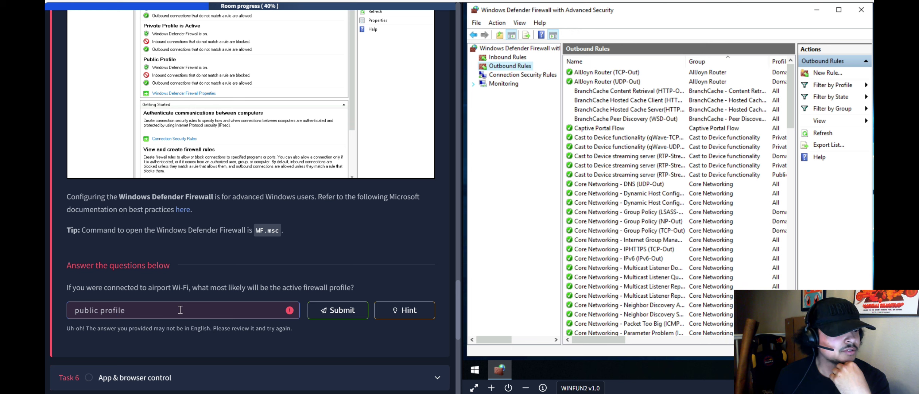
left_click(428, 312)
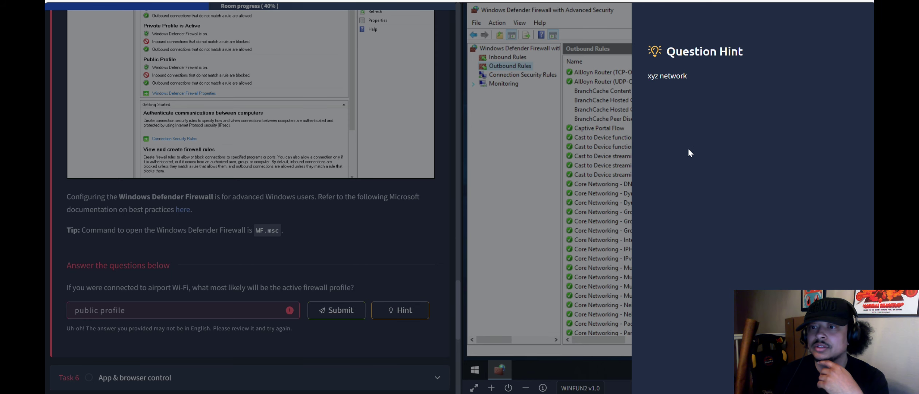
left_click(583, 168)
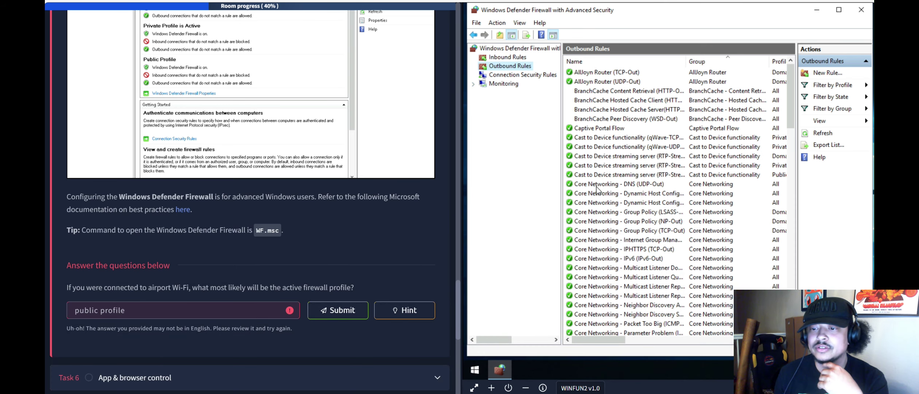
left_click(505, 57)
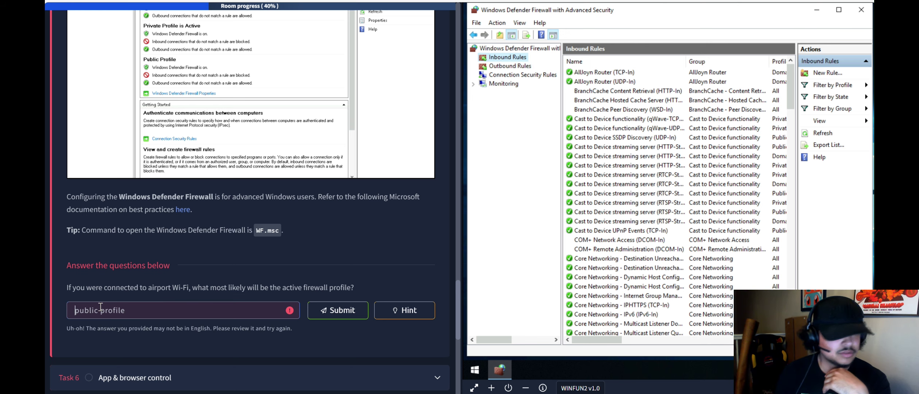
Clear the Task 5 airport Wi-Fi answer and re-enter it as "Public Profile"
triple_click(204, 310)
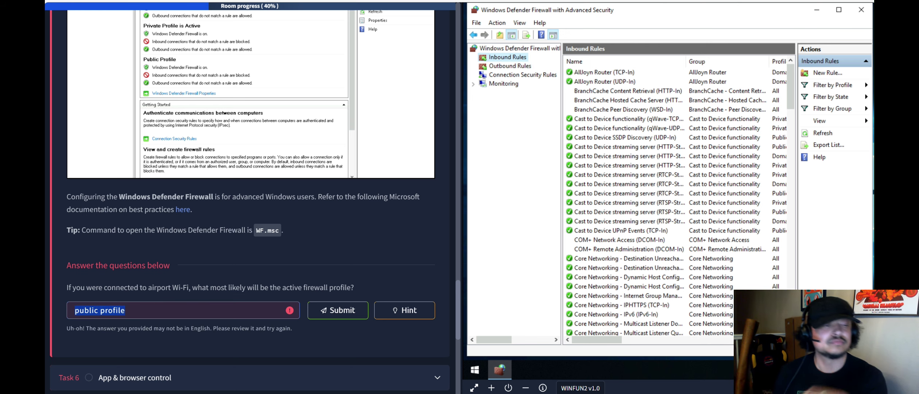
key("BackSpace")
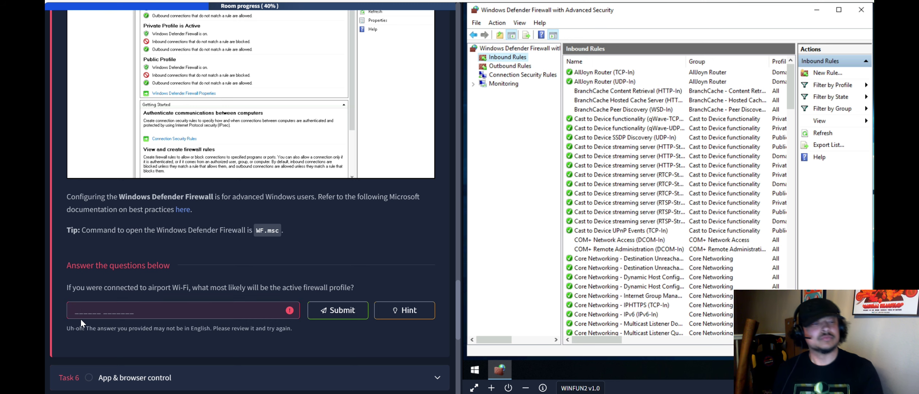
scroll(97, 288, "up", 1)
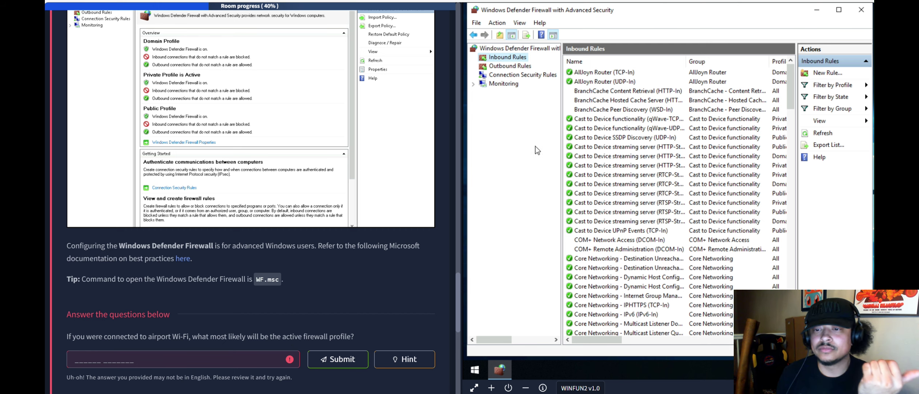
left_click(139, 360)
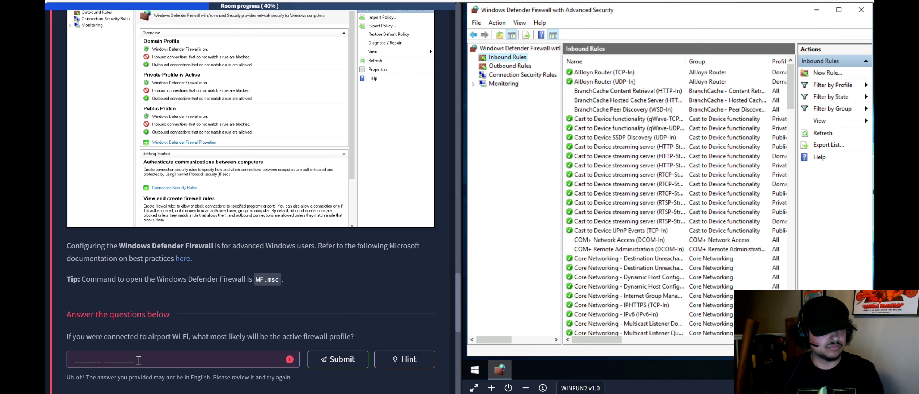
type("Privat")
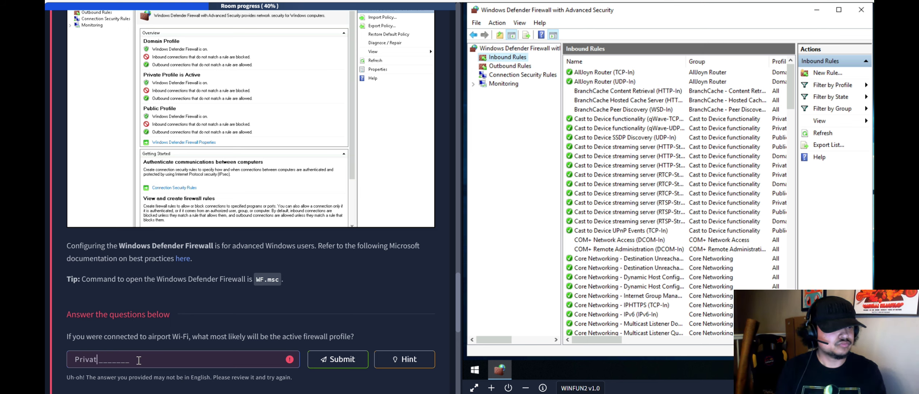
key("BackSpace")
key("BackSpace")
key("BackSpace")
key("BackSpace")
key("BackSpace")
type("u")
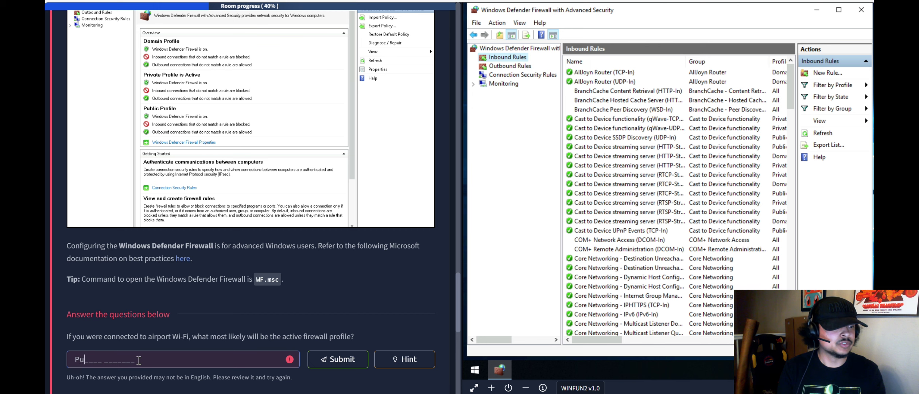
type("blic Pr")
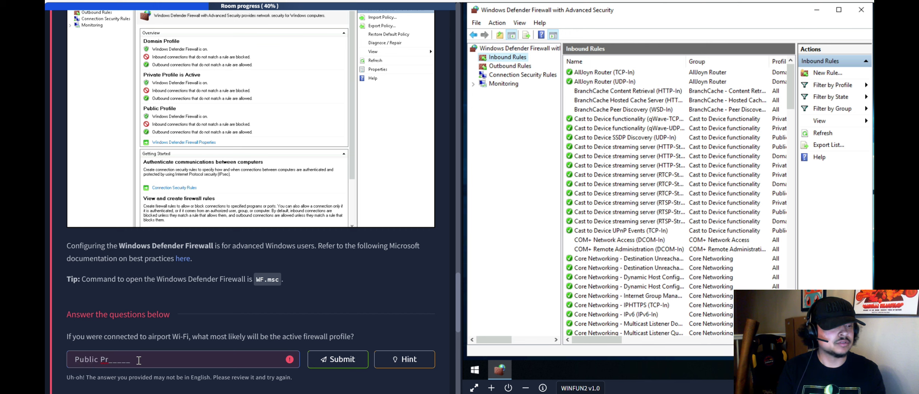
type("ofile")
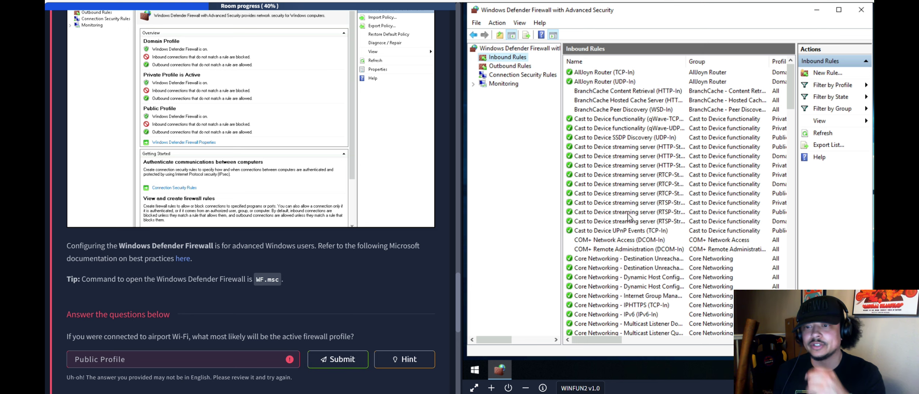
Find and open Windows Security in the virtual machine and view the network profiles under Firewall & network protection
left_click(474, 371)
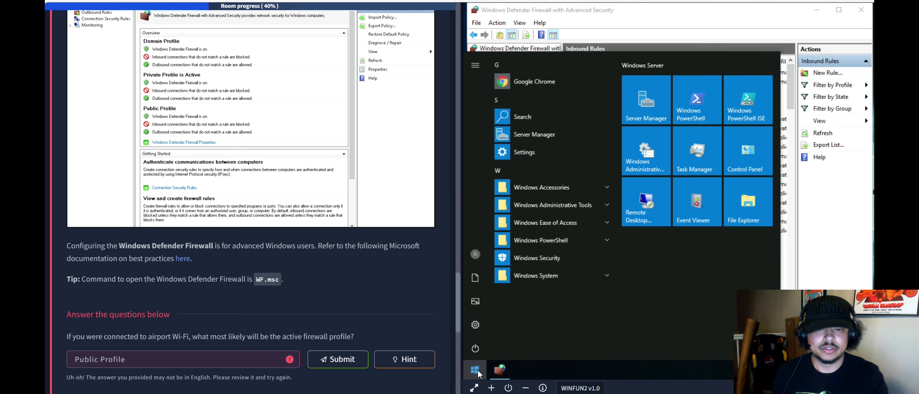
type("co")
key("BackSpace")
key("BackSpace")
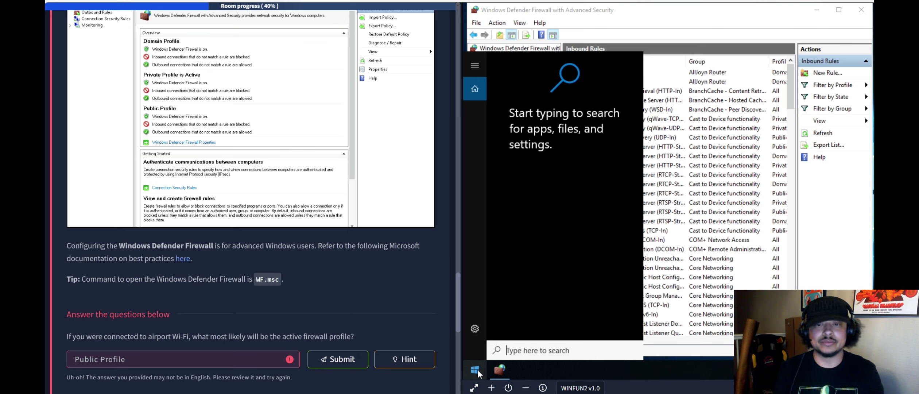
type("security")
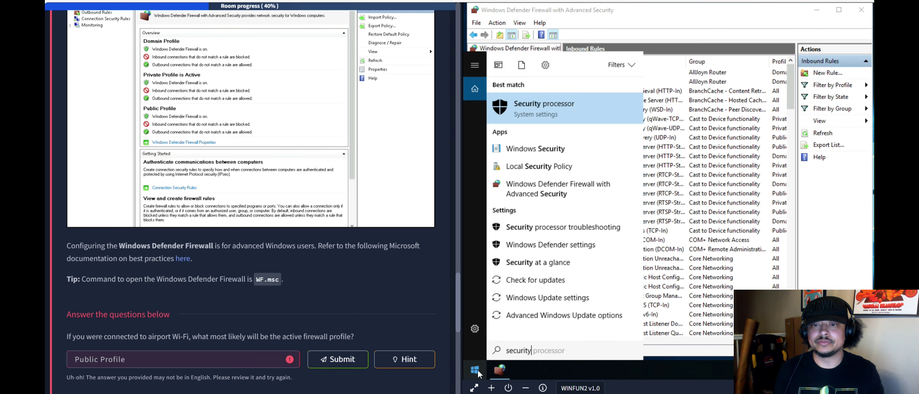
key("Down")
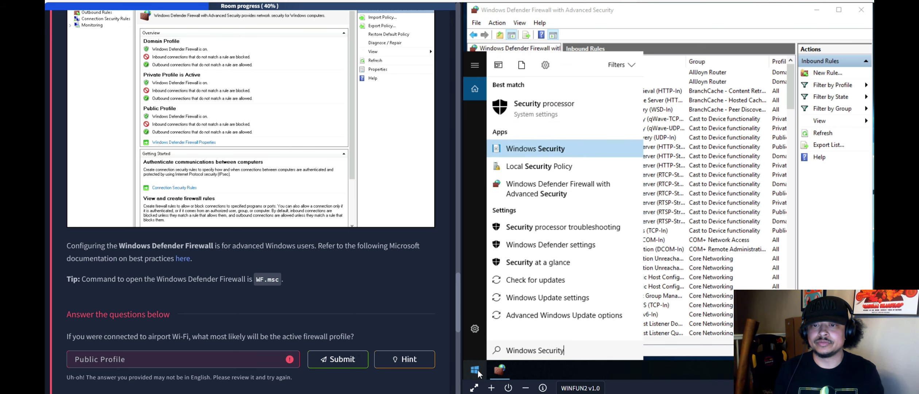
key("Return")
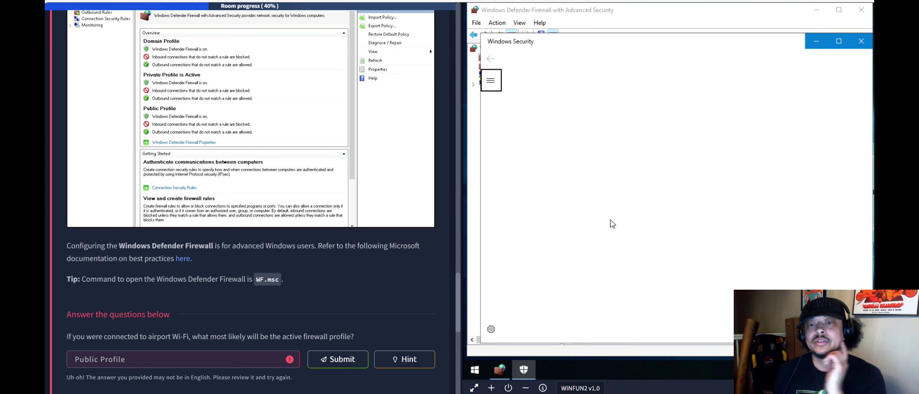
left_click(689, 196)
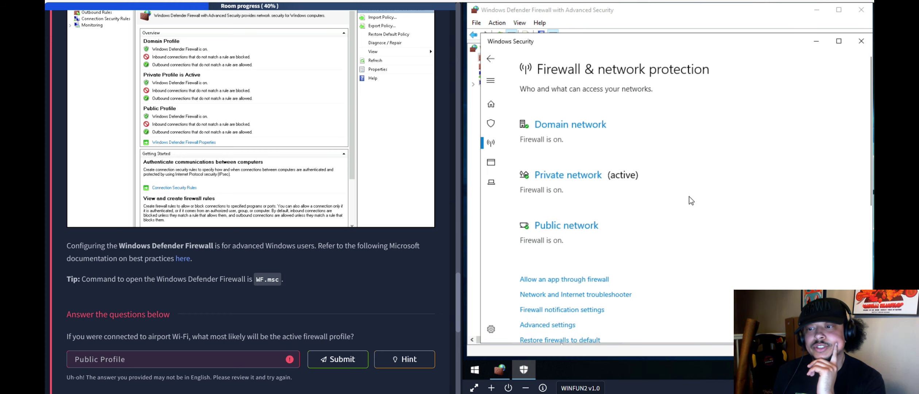
Change the Task 5 airport Wi-Fi answer to "Public Network" and submit it
double_click(106, 359)
type("Network")
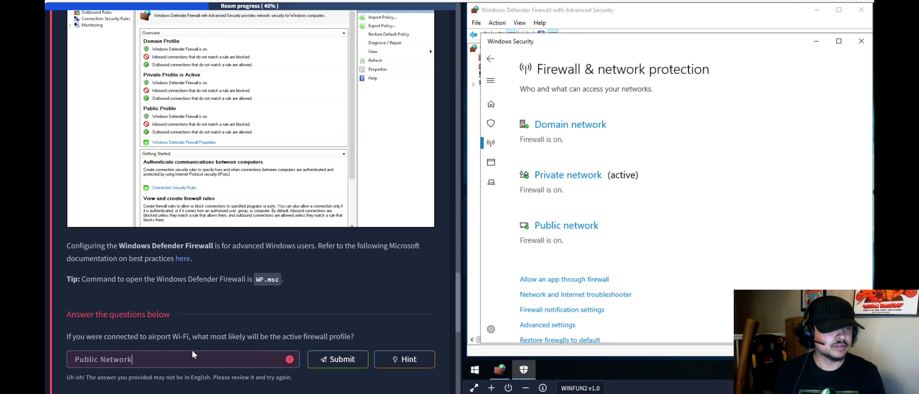
key("Return")
scroll(259, 319, "down", 1)
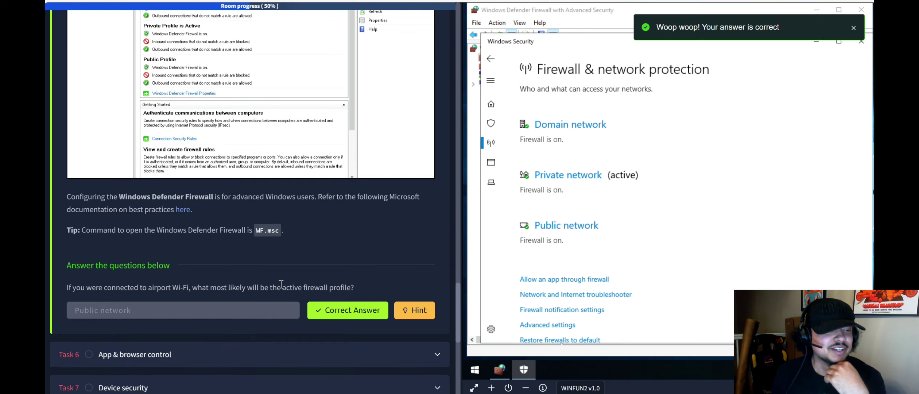
Open Task 6, App & browser control, and read its introduction to Microsoft Defender SmartScreen
scroll(257, 287, "down", 1)
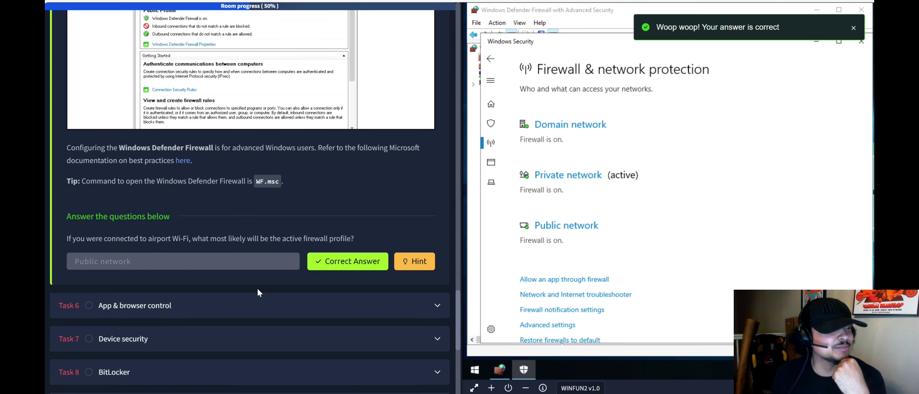
left_click(203, 312)
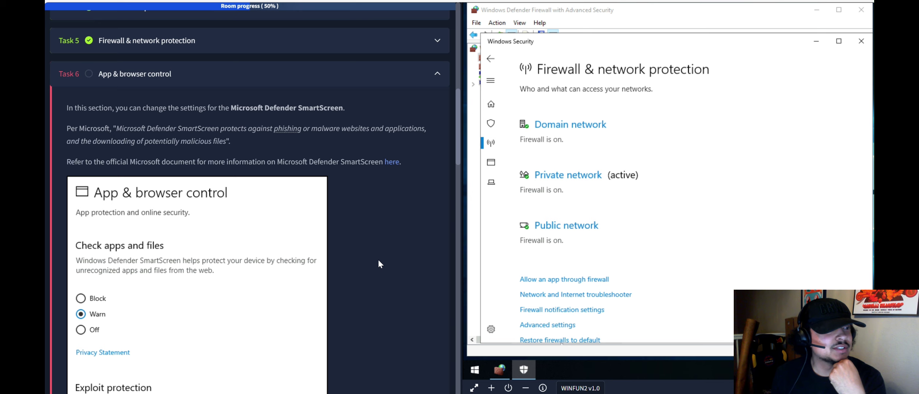
scroll(378, 259, "down", 1)
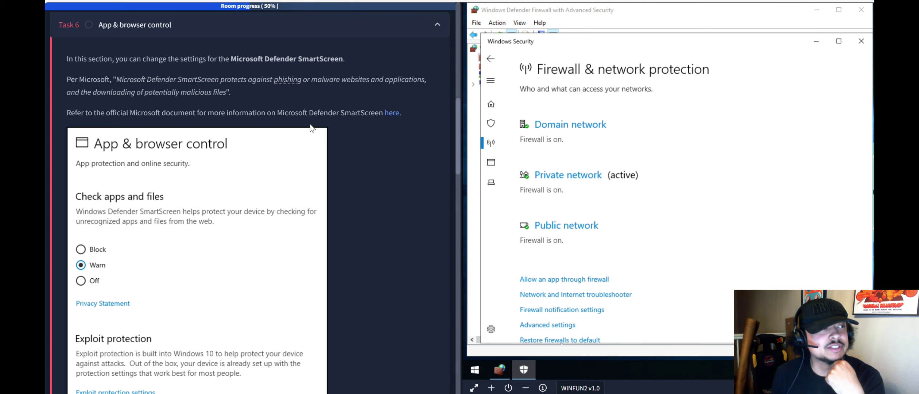
scroll(314, 126, "down", 1)
scroll(328, 120, "down", 1)
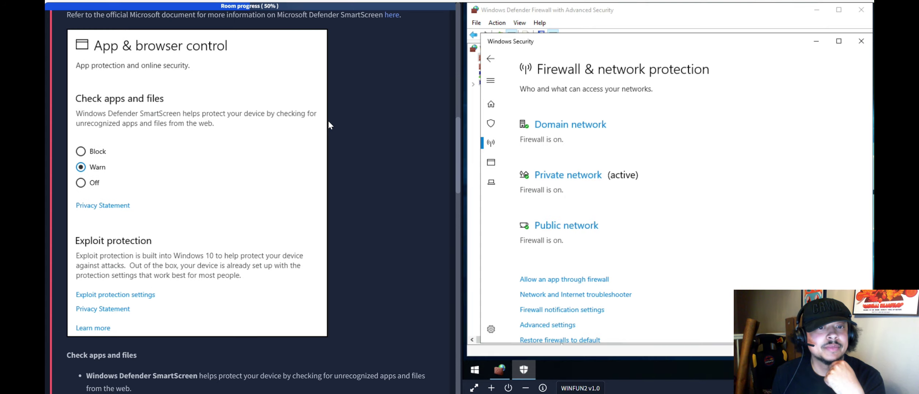
scroll(404, 82, "up", 2)
scroll(382, 126, "down", 1)
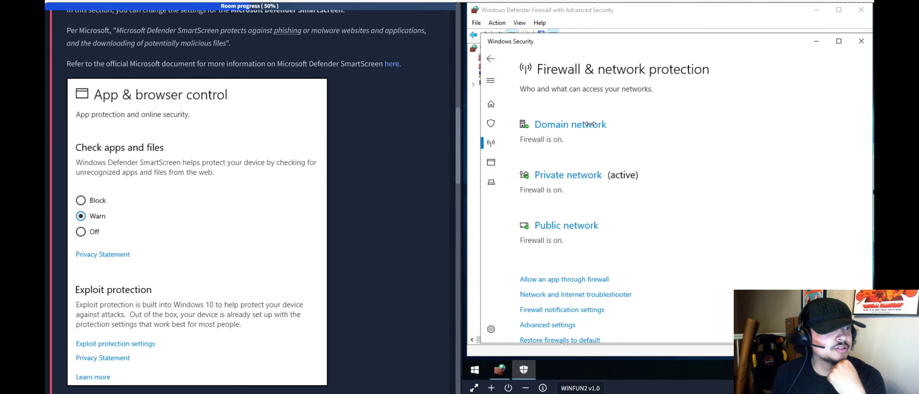
View the App & browser control page of Windows Security in the virtual machine
left_click(490, 57)
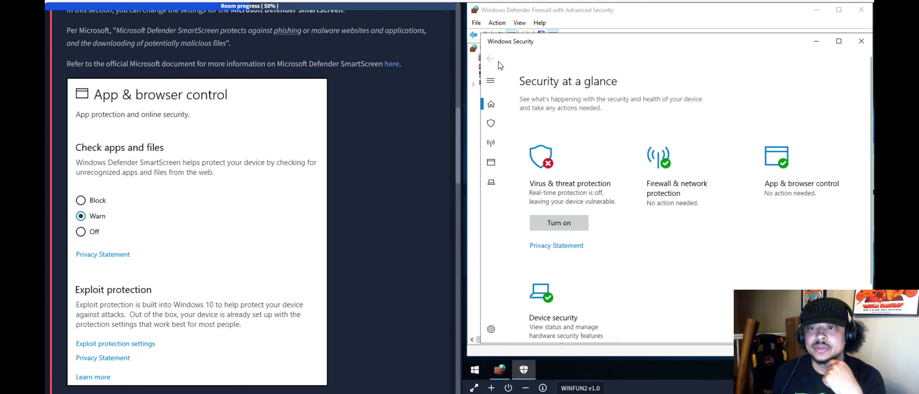
left_click(803, 169)
scroll(590, 160, "down", 1)
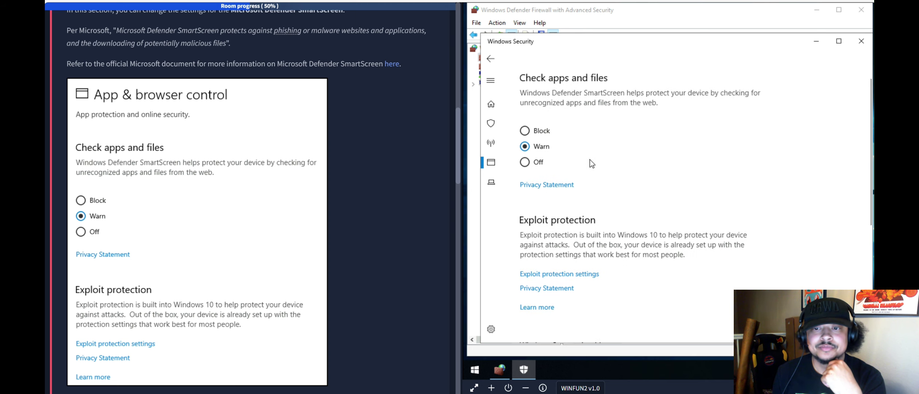
scroll(576, 160, "up", 1)
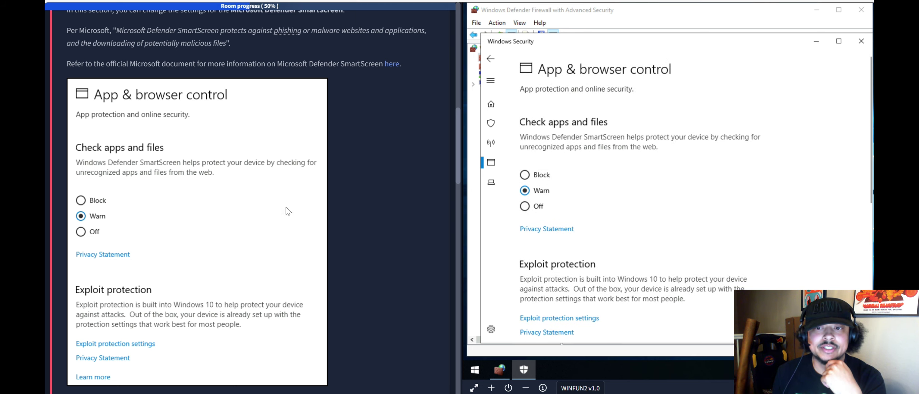
Read Task 6's explanations of Check apps and files and Exploit protection
scroll(288, 209, "down", 3)
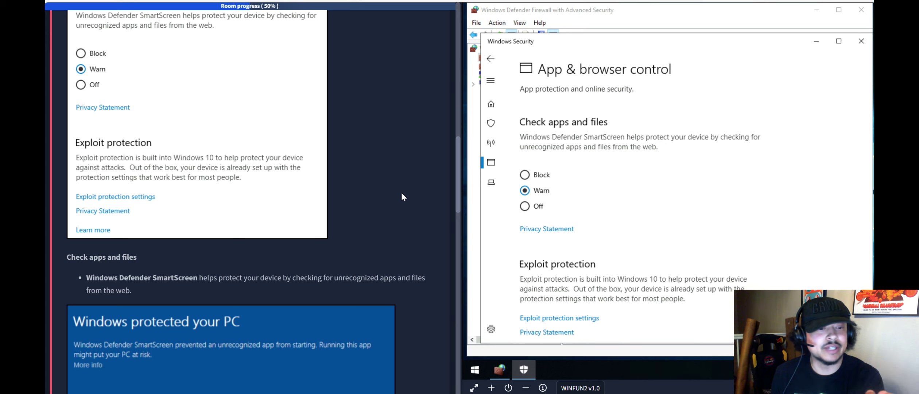
scroll(402, 192, "down", 4)
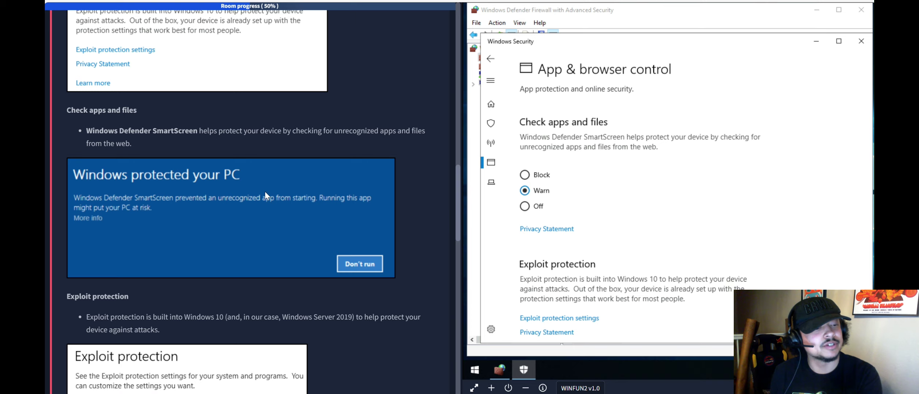
scroll(265, 191, "down", 1)
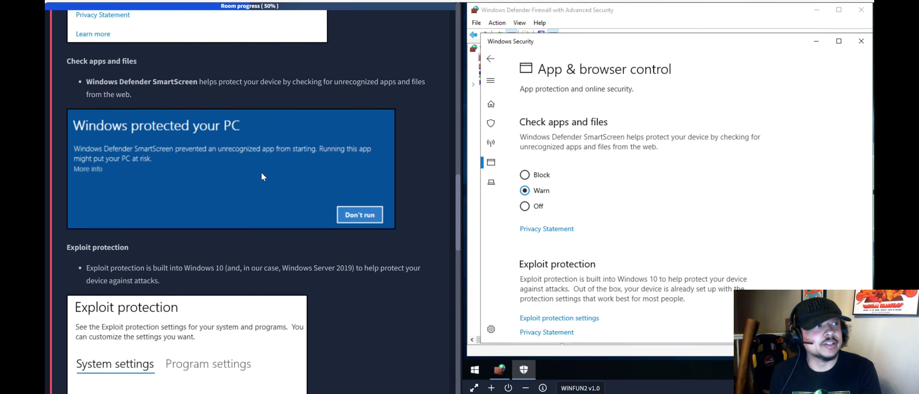
scroll(337, 209, "down", 2)
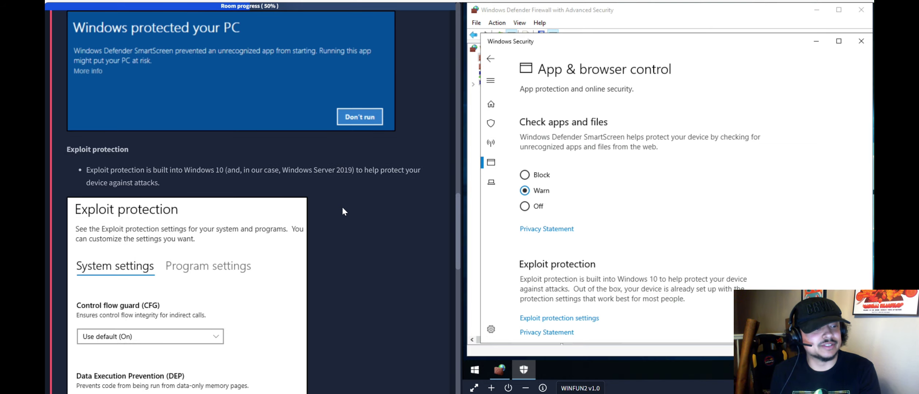
scroll(344, 207, "down", 1)
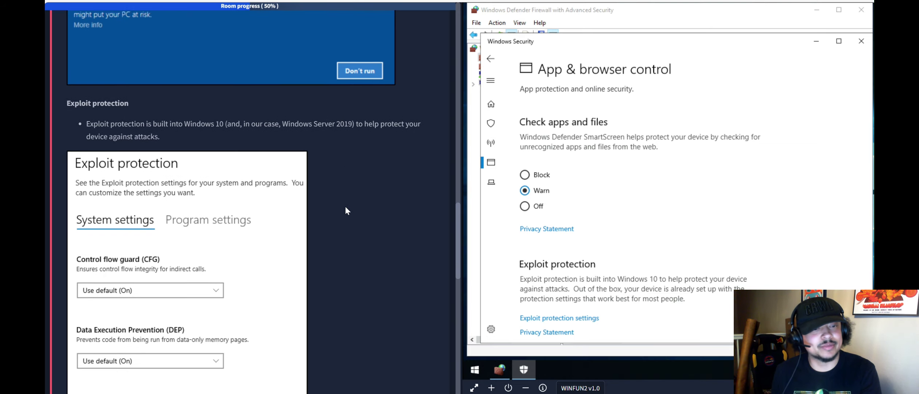
scroll(345, 207, "up", 1)
scroll(346, 207, "down", 1)
scroll(346, 207, "up", 1)
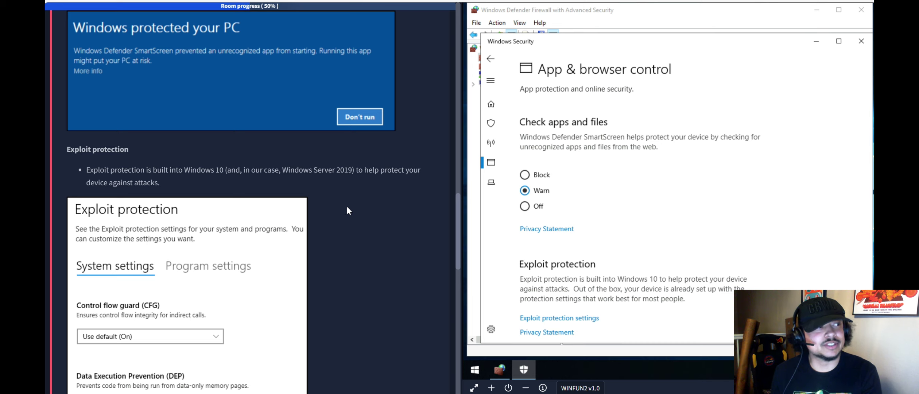
Open the Exploit protection settings in the virtual machine and review the mitigations under System settings
scroll(677, 216, "down", 3)
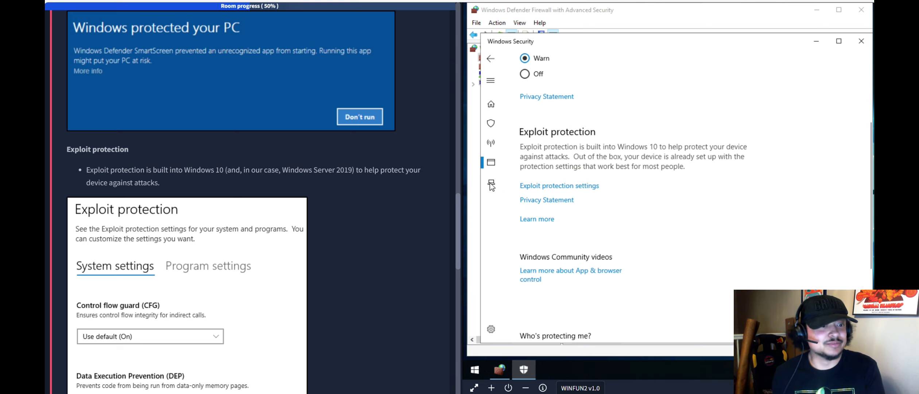
scroll(407, 190, "down", 3)
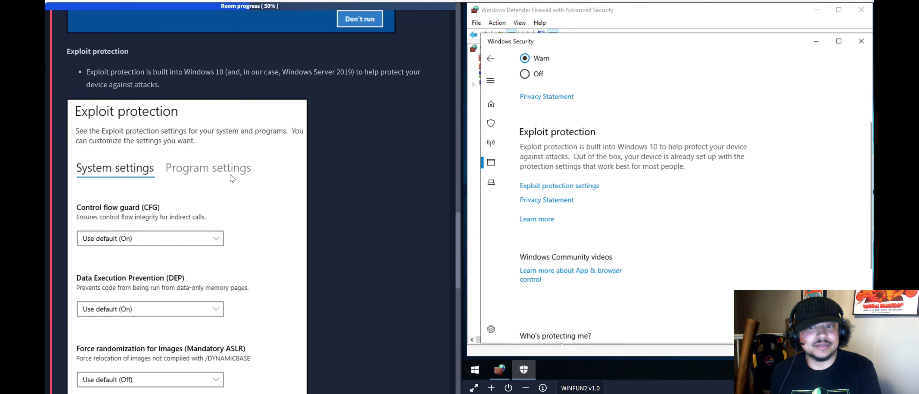
left_click(536, 186)
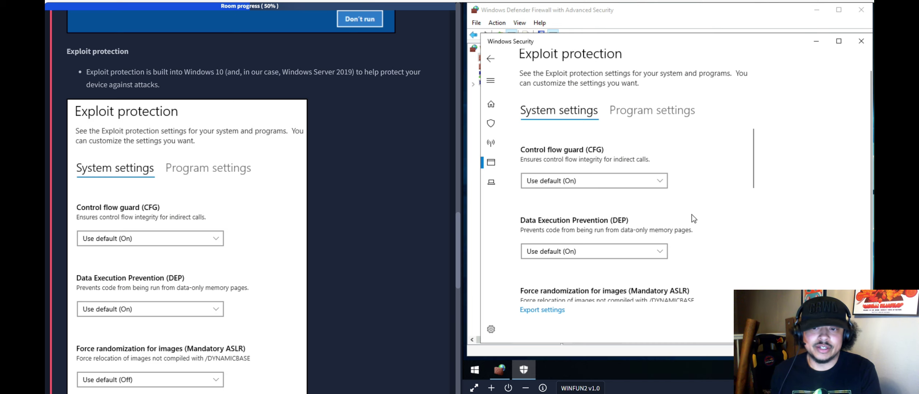
scroll(692, 215, "down", 2)
scroll(692, 215, "down", 3)
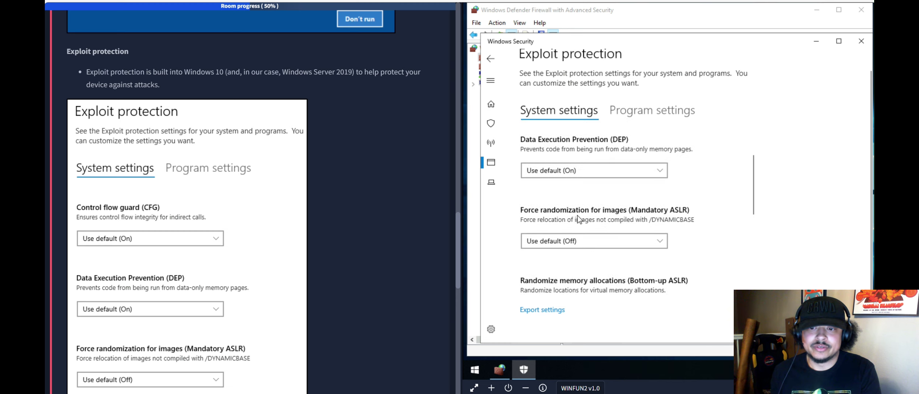
scroll(694, 213, "down", 4)
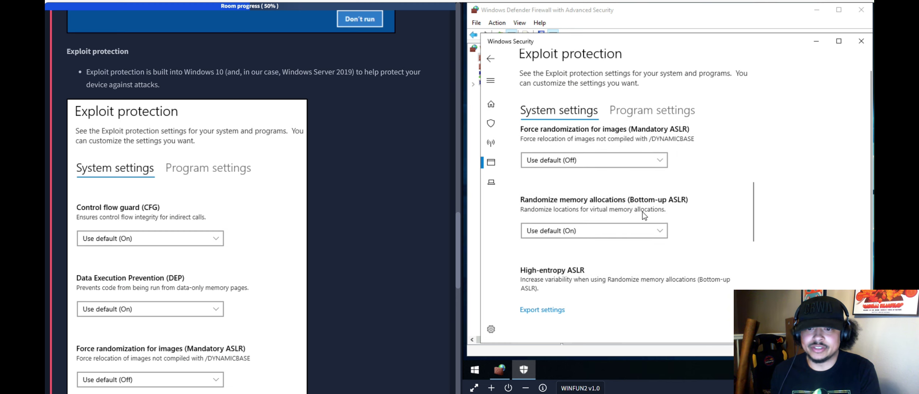
scroll(613, 205, "down", 4)
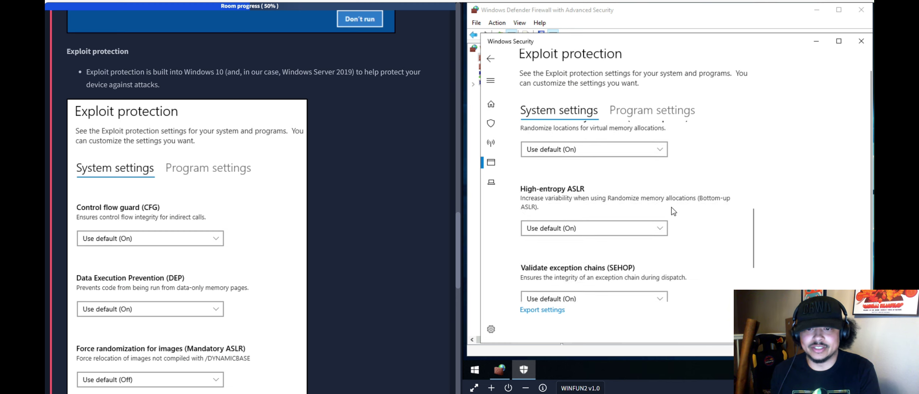
scroll(659, 195, "down", 4)
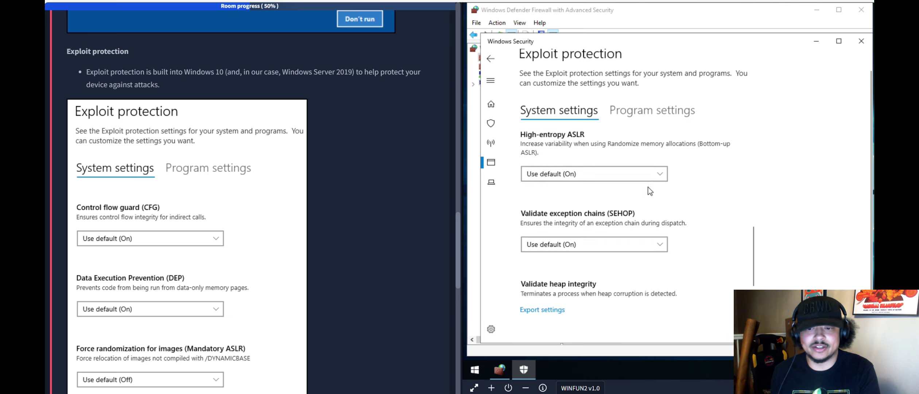
Review the Exploit protection program settings, inspect the overrides for ieinstal.exe, and close them without changes
left_click(632, 114)
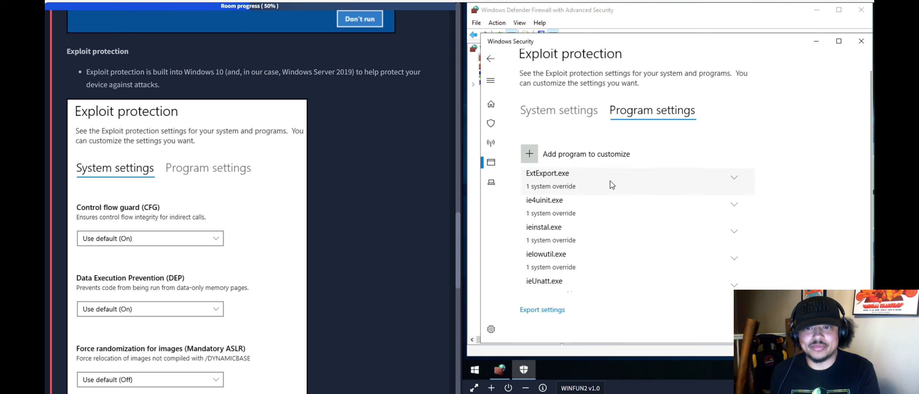
scroll(616, 185, "down", 1)
scroll(621, 189, "down", 1)
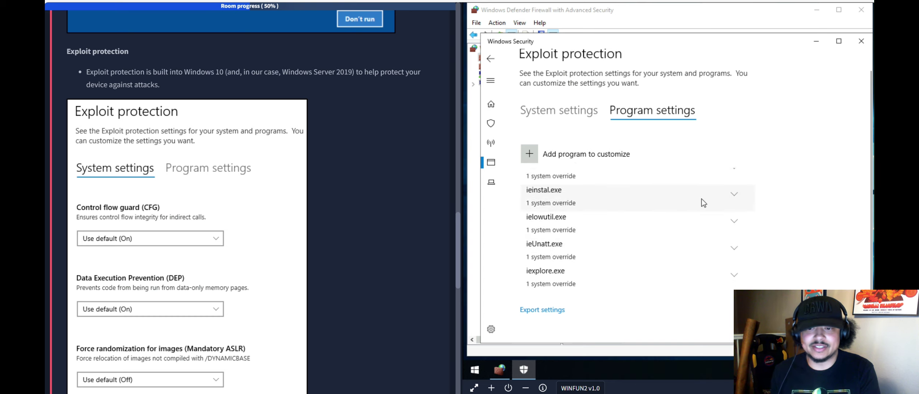
left_click(736, 193)
left_click(646, 221)
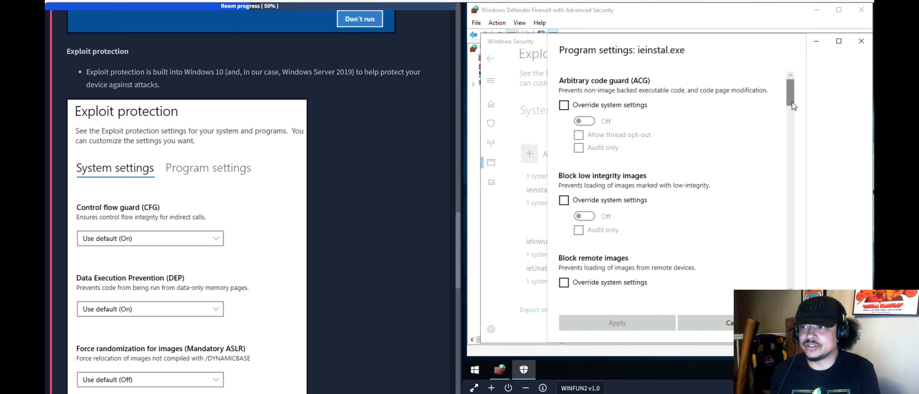
left_click_drag(793, 105, 792, 204)
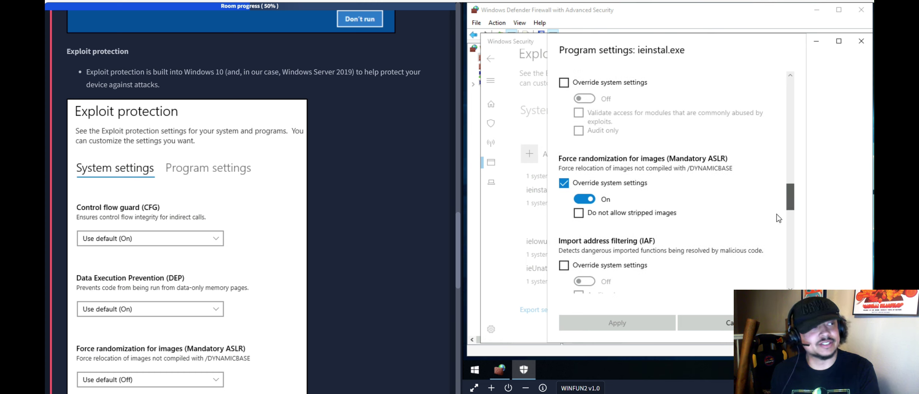
left_click(707, 321)
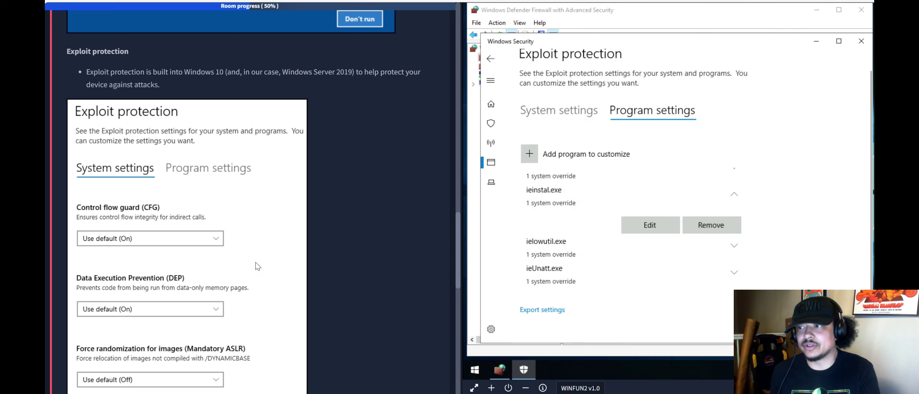
Read the warning at the end of Task 6 and mark its "Read the above" question as complete
scroll(263, 267, "down", 6)
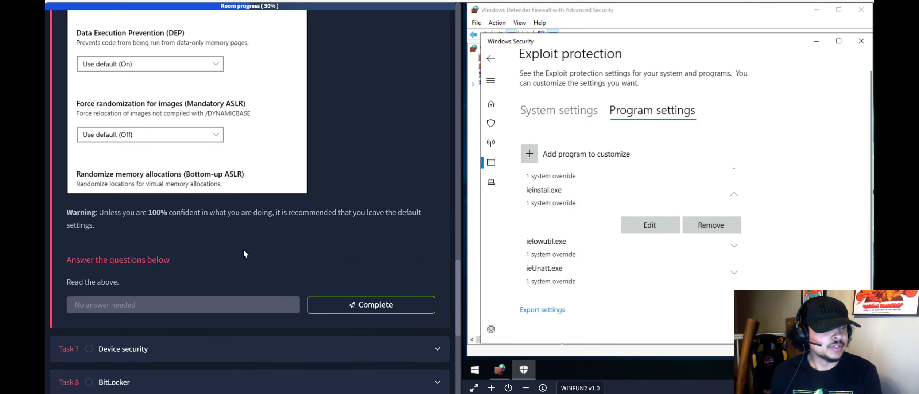
scroll(244, 250, "up", 2)
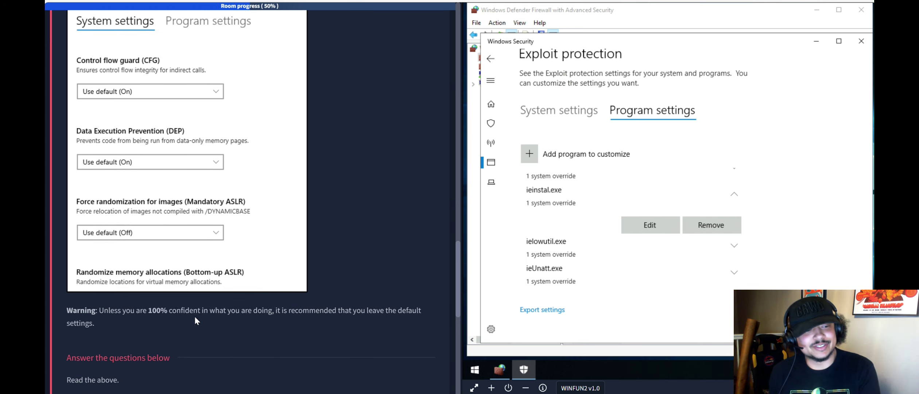
scroll(292, 317, "down", 1)
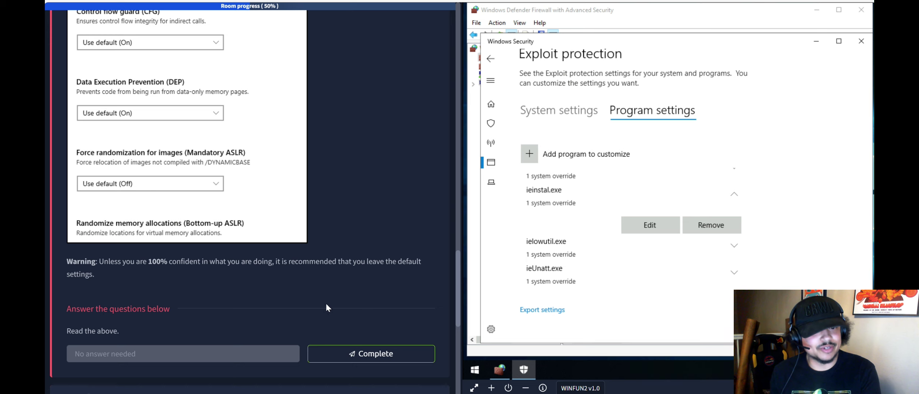
left_click(357, 353)
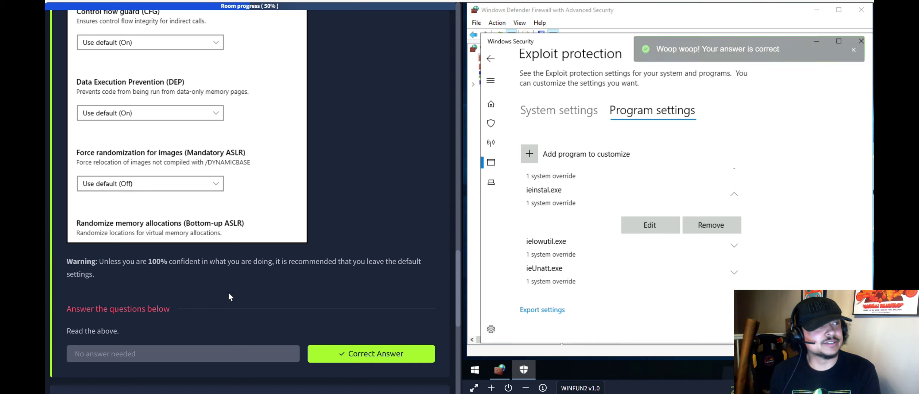
Open Task 7, Device security, and view the matching Device security page in the virtual machine's Windows Security
scroll(364, 279, "down", 3)
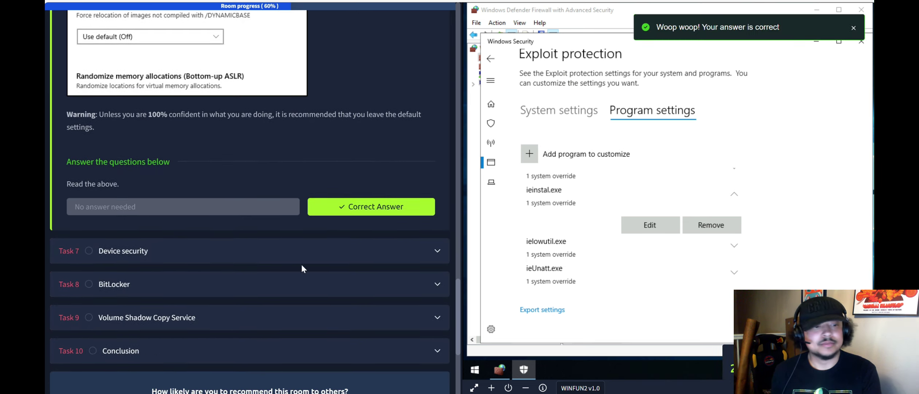
left_click(222, 254)
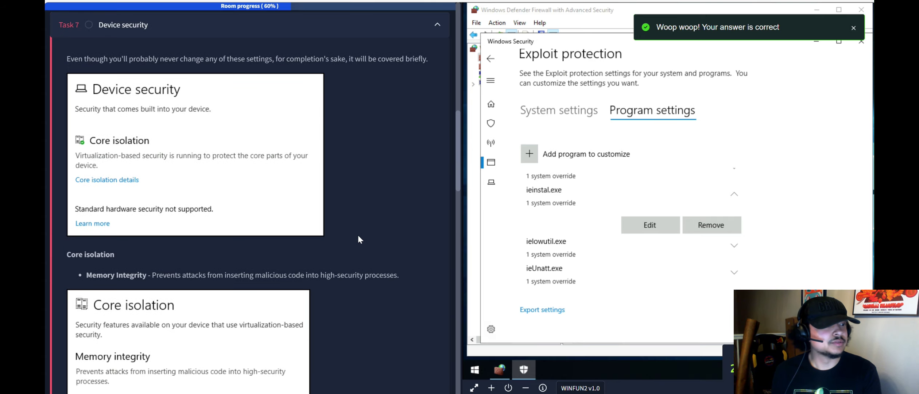
left_click(490, 59)
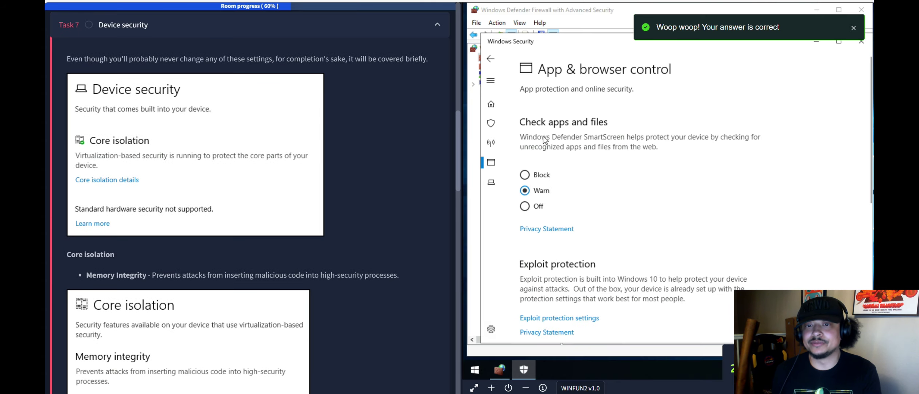
left_click(490, 58)
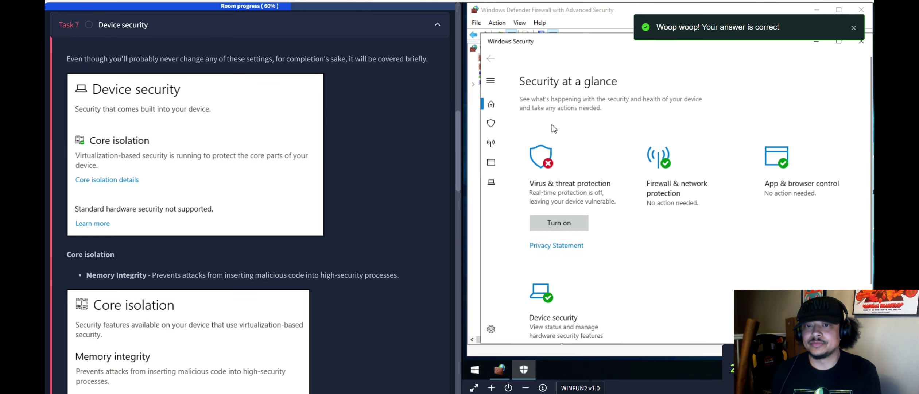
left_click(550, 304)
scroll(378, 202, "up", 2)
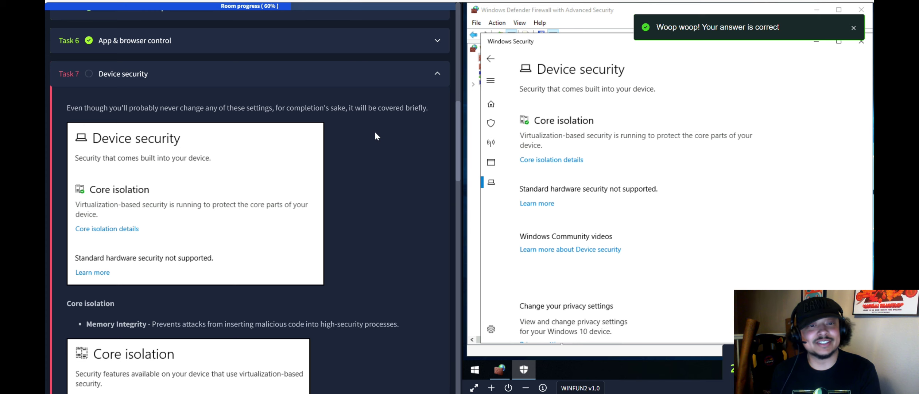
Read the Core isolation part of Task 7 and open the Core isolation details in the virtual machine's Windows Security
scroll(375, 133, "down", 4)
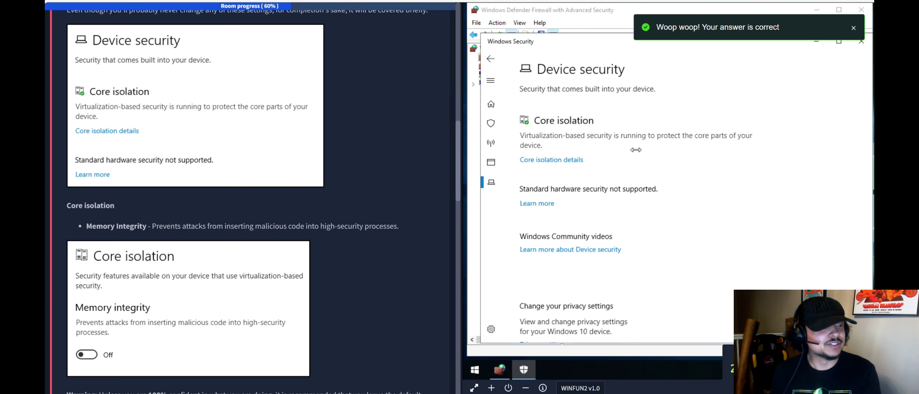
scroll(349, 178, "down", 1)
scroll(351, 177, "down", 2)
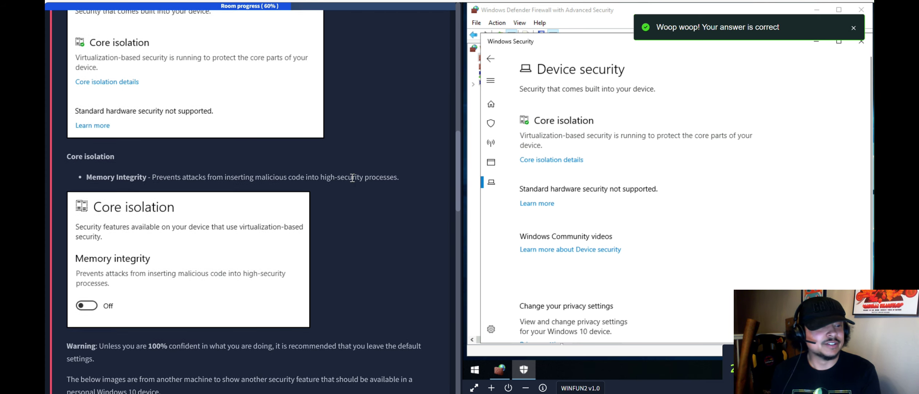
left_click(529, 161)
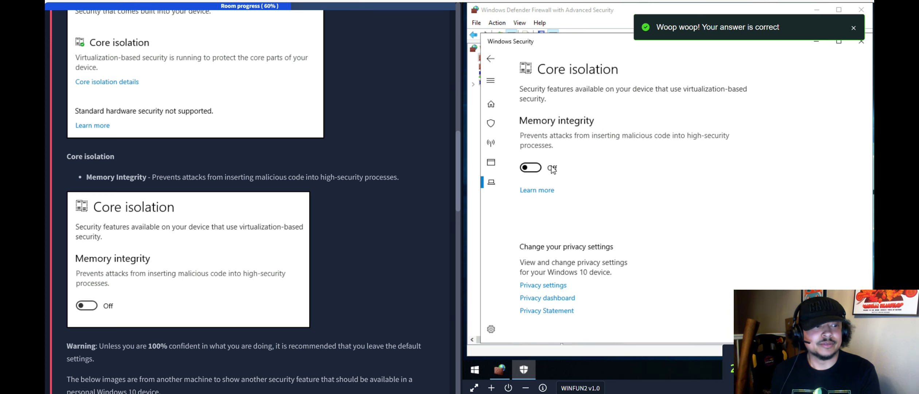
Read the rest of Task 7, covering the default settings warning, the Security processor details and the Trusted Platform Module explanation
scroll(414, 175, "down", 2)
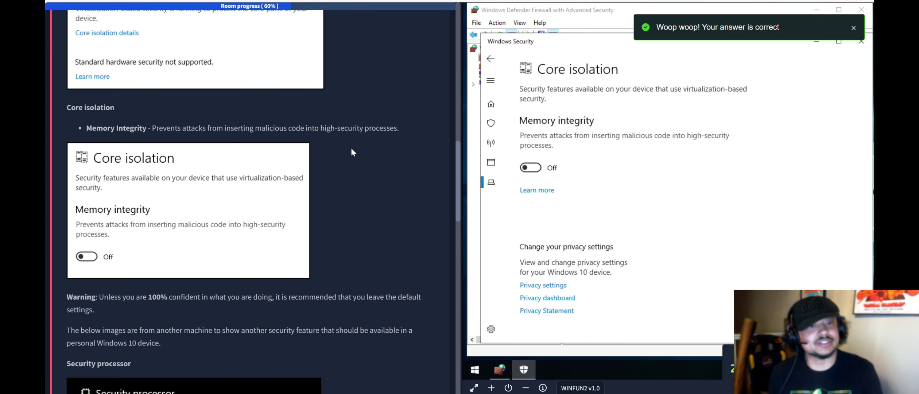
scroll(351, 152, "down", 6)
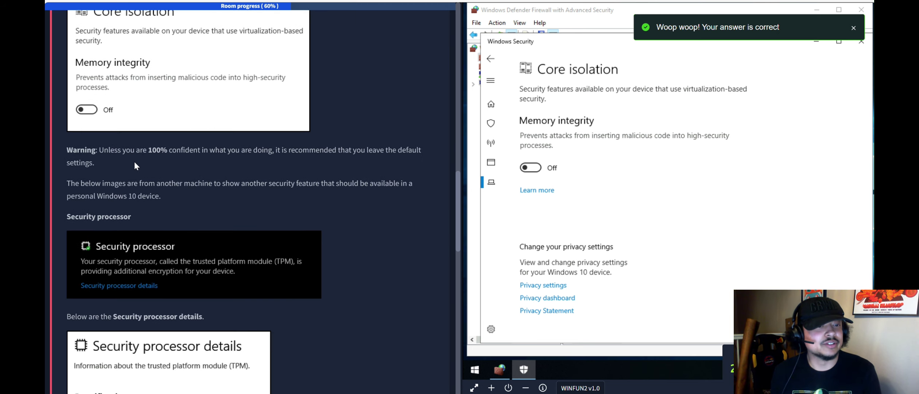
scroll(165, 162, "down", 2)
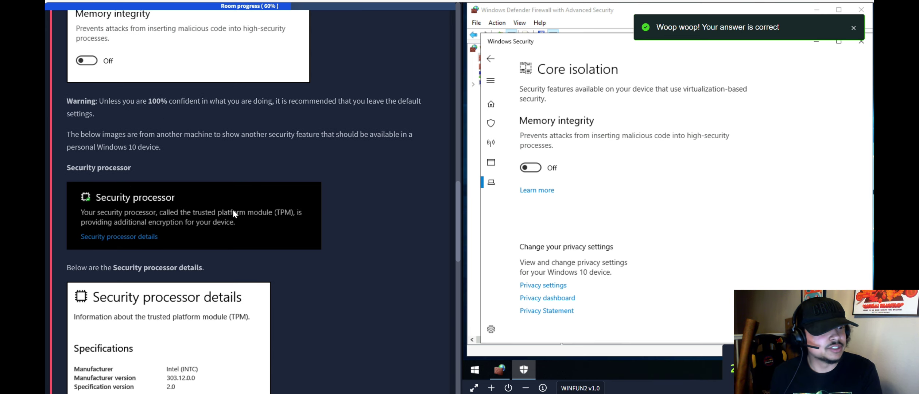
scroll(65, 178, "down", 2)
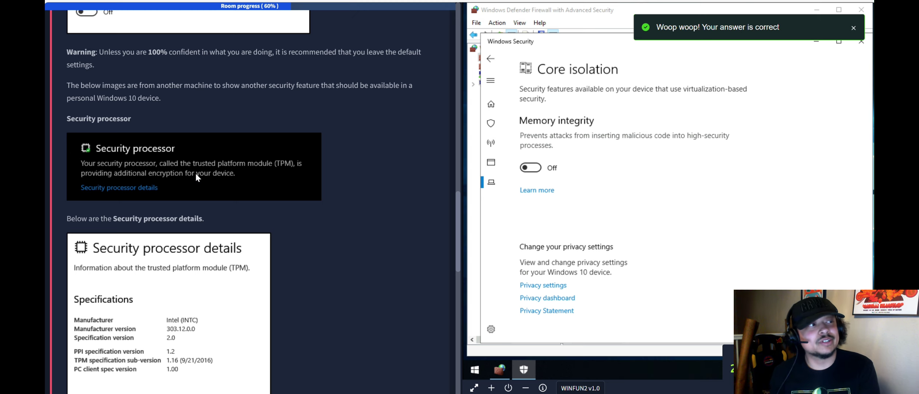
scroll(196, 174, "down", 4)
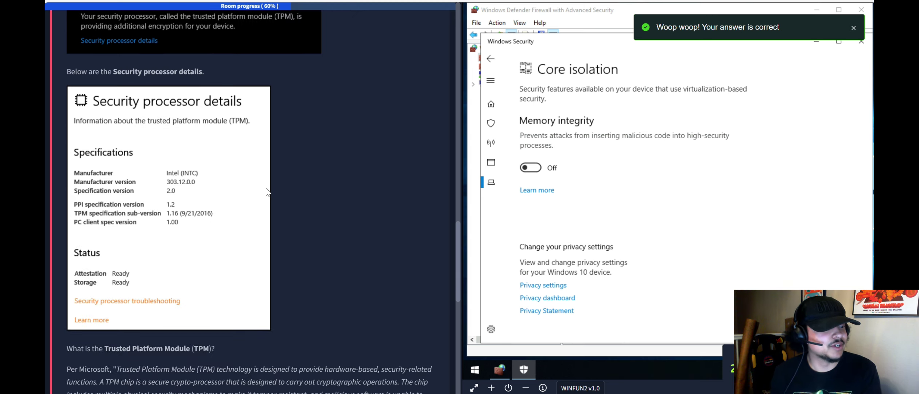
scroll(267, 191, "down", 5)
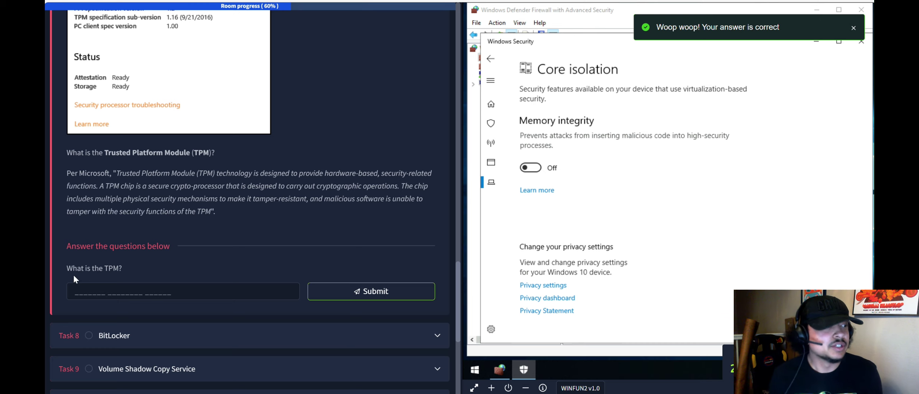
Answer the Task 7 question "What is the TPM?" with "trusted platform module" and submit it
left_click(96, 288)
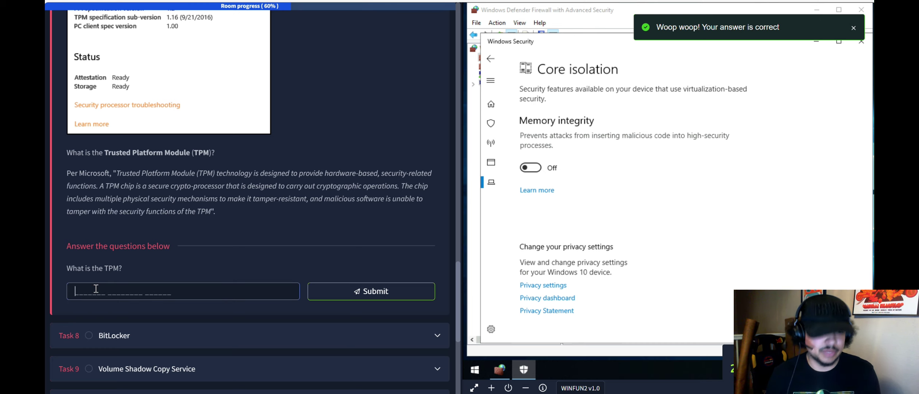
type("trusted pla")
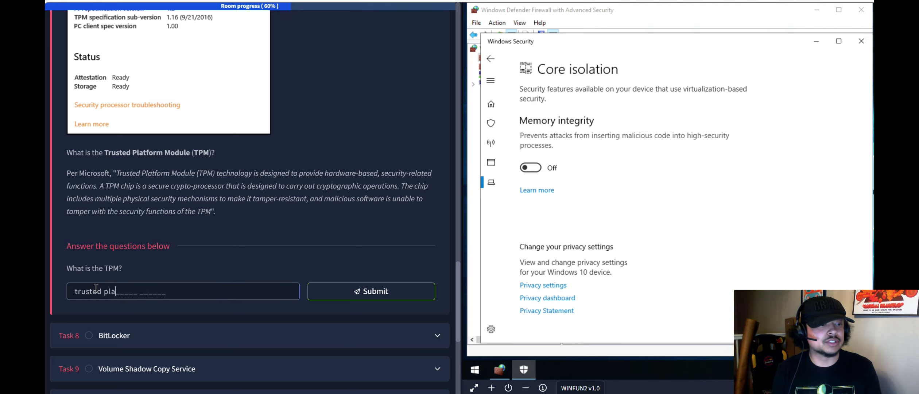
type("tform modul")
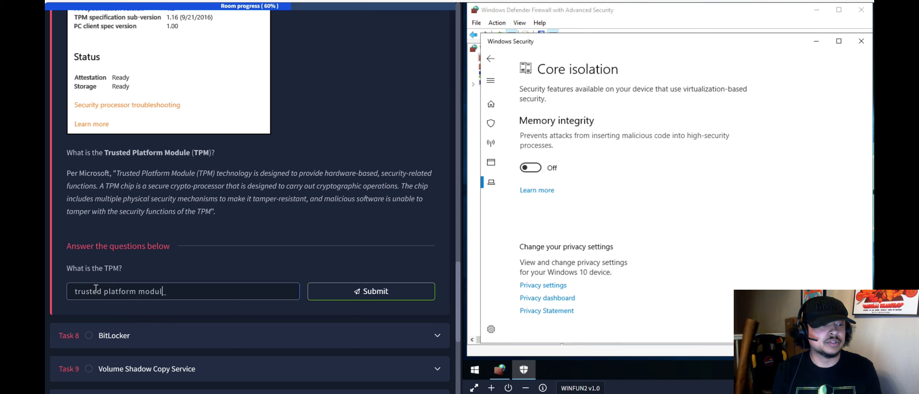
type("e")
key("Return")
scroll(295, 239, "down", 1)
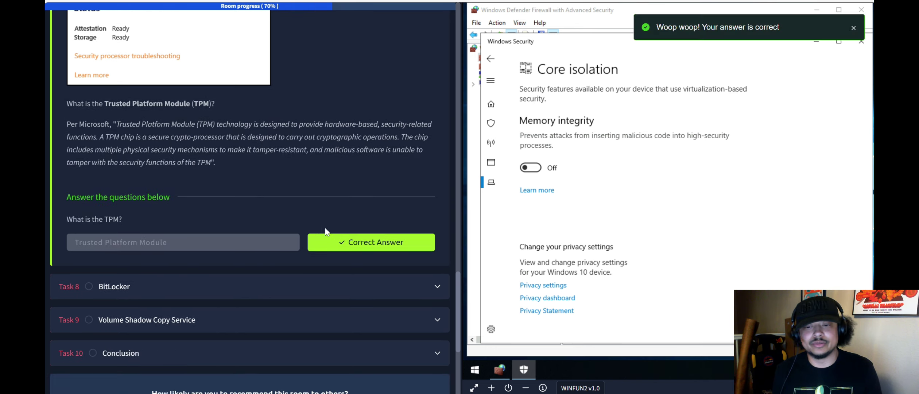
Return Windows Security in the virtual machine to its home page and open Task 8, BitLocker, in the room
left_click(490, 59)
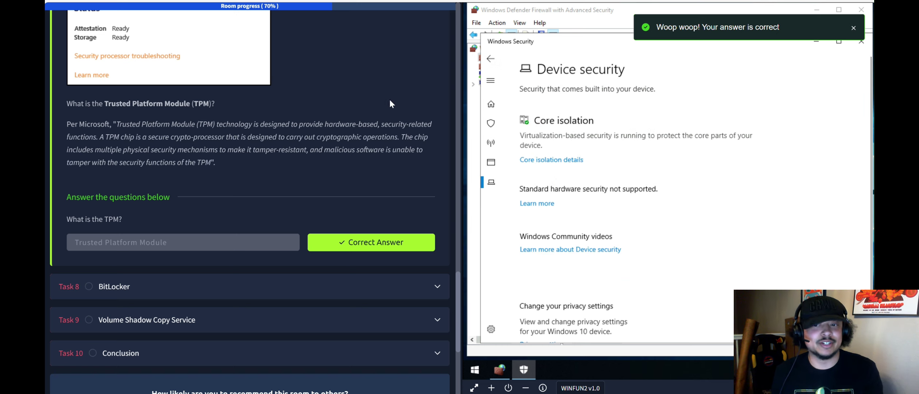
left_click(490, 59)
scroll(207, 248, "down", 1)
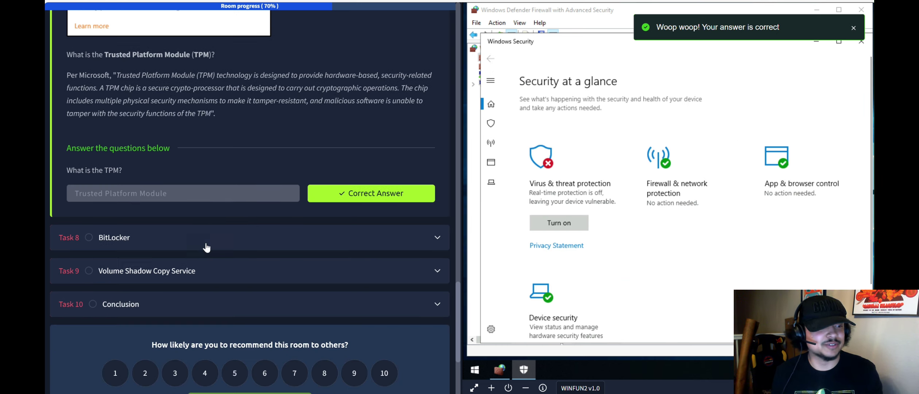
left_click(206, 247)
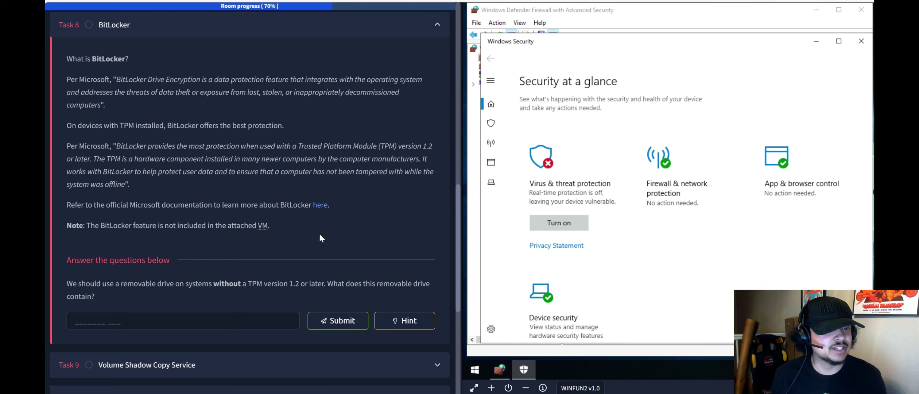
Open the official Microsoft BitLocker documentation linked in Task 8 in a new browser tab and switch to it
right_click(323, 206)
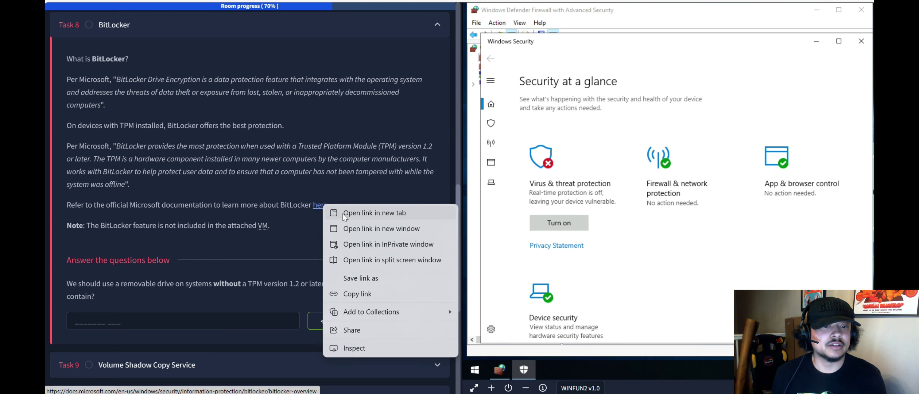
left_click(345, 214)
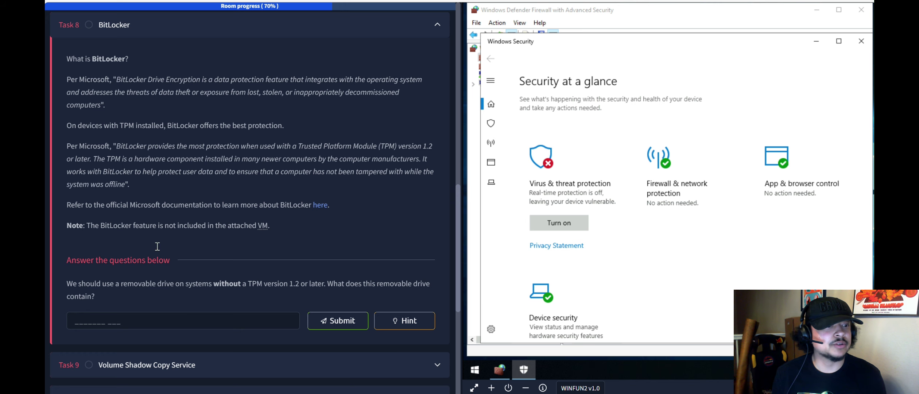
left_click(257, 7)
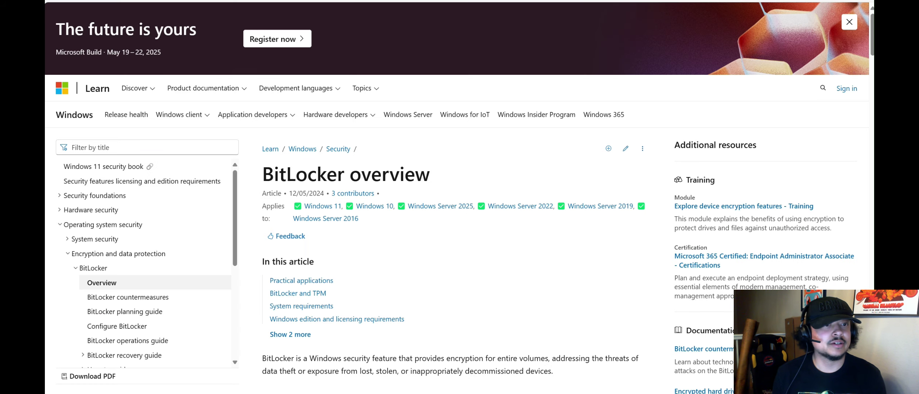
Read the BitLocker and TPM section of the overview and enlarge the PIN preboot screen image, then close it
scroll(475, 159, "down", 5)
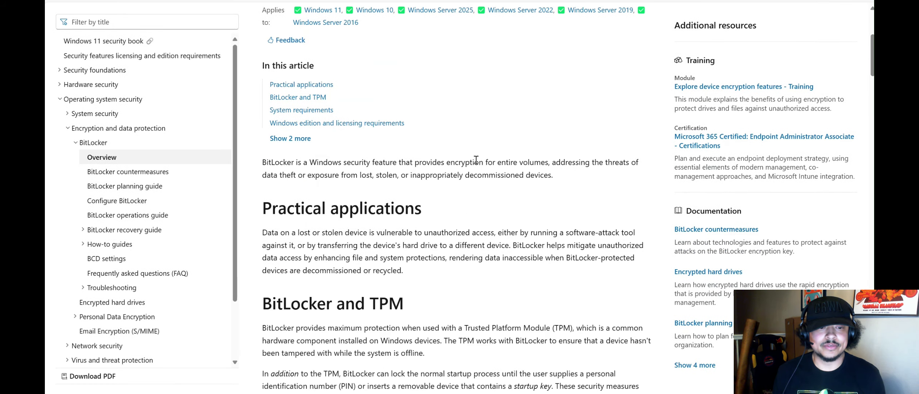
scroll(476, 160, "down", 4)
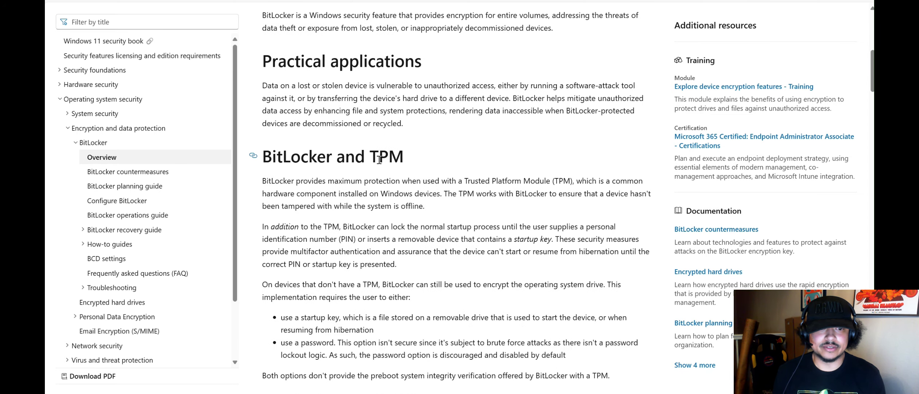
scroll(379, 159, "down", 7)
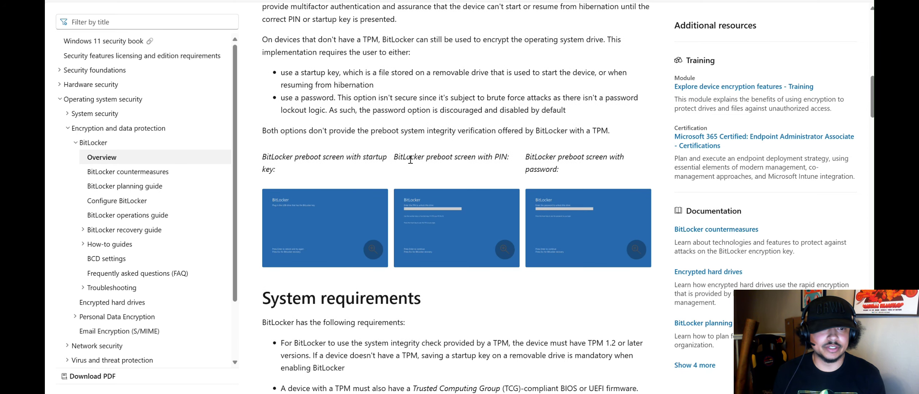
scroll(410, 159, "down", 3)
left_click(428, 120)
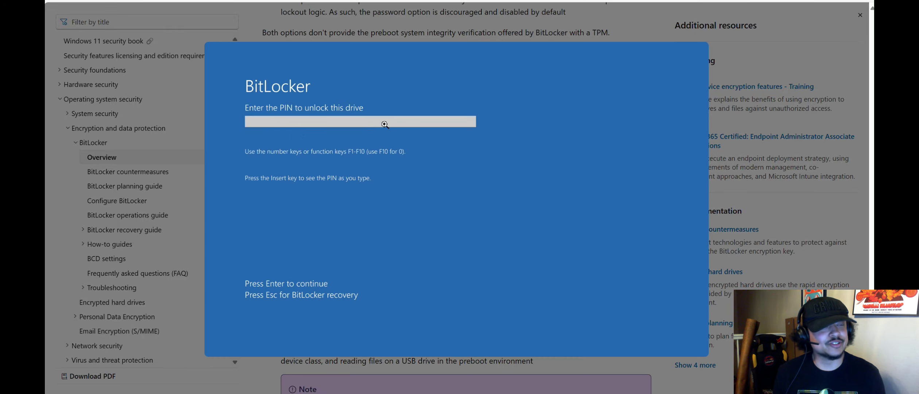
left_click(456, 26)
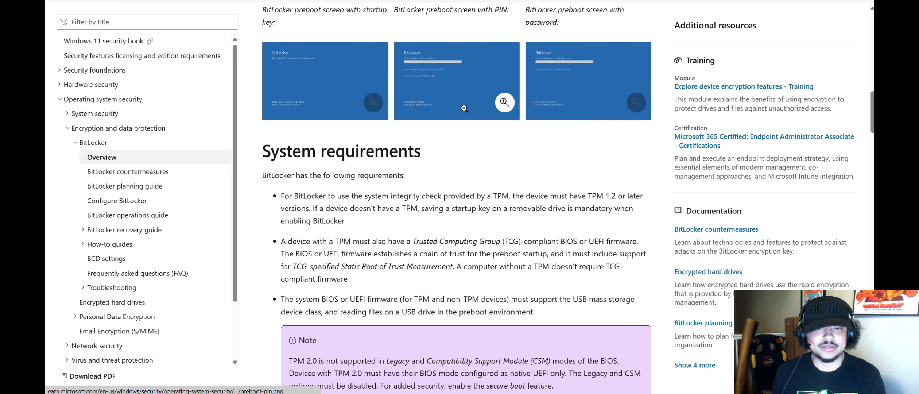
Read BitLocker's system requirements, including the TPM, firmware and hard disk partition requirements
scroll(464, 108, "down", 1)
scroll(465, 108, "down", 1)
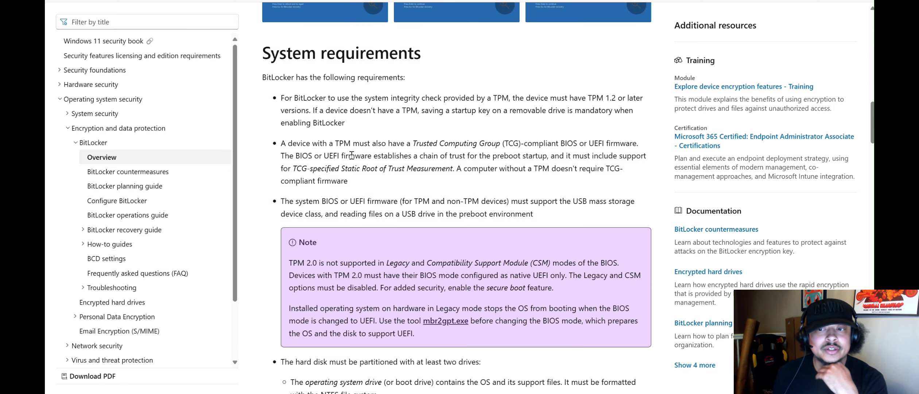
scroll(351, 151, "down", 1)
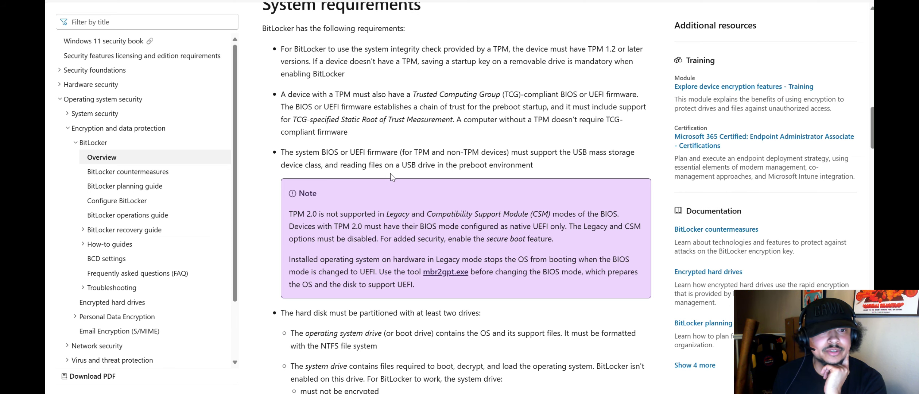
scroll(390, 173, "down", 1)
scroll(391, 173, "down", 2)
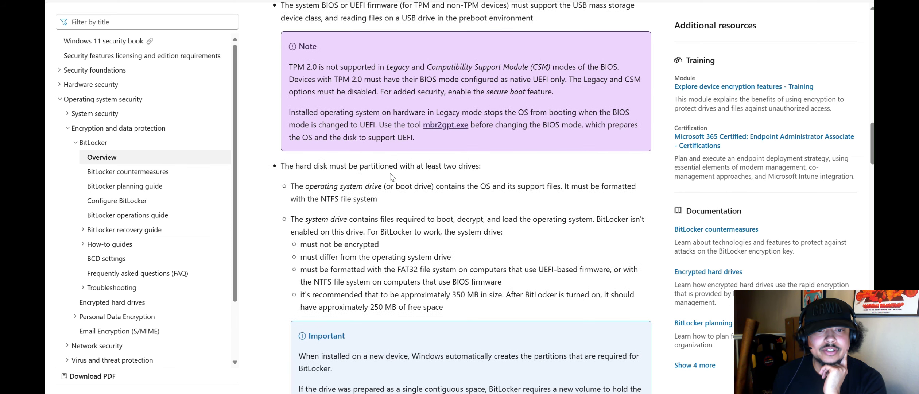
scroll(391, 177, "down", 1)
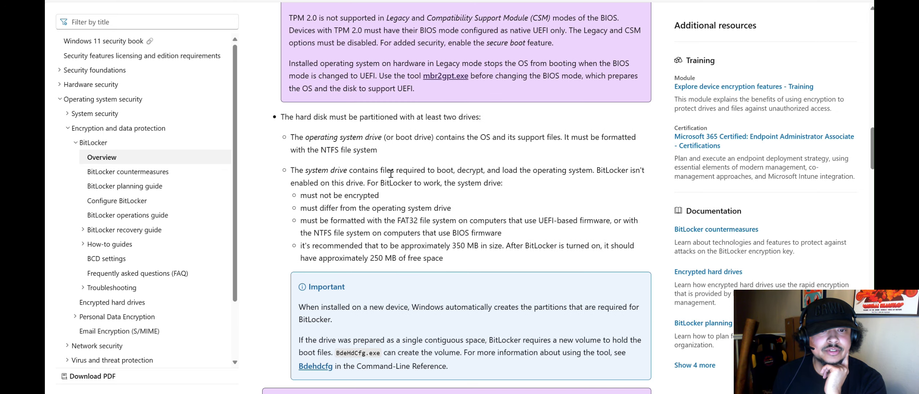
scroll(391, 173, "down", 1)
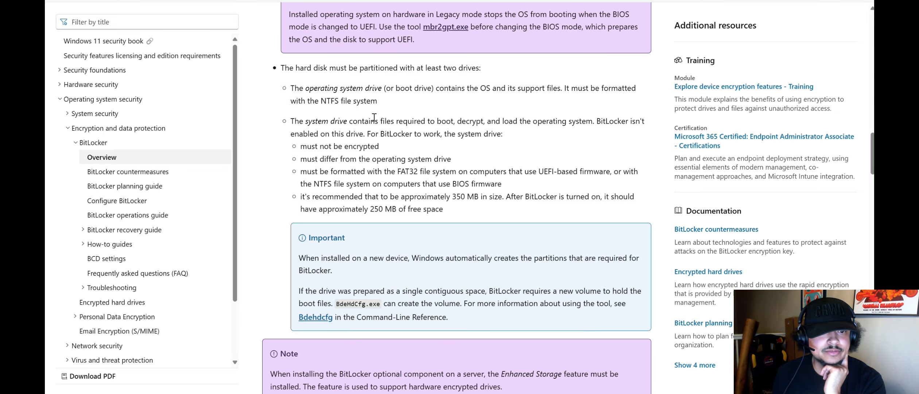
Examine the Windows edition and licensing requirements, Device encryption, and the difference between BitLocker and device encryption
scroll(373, 117, "down", 6)
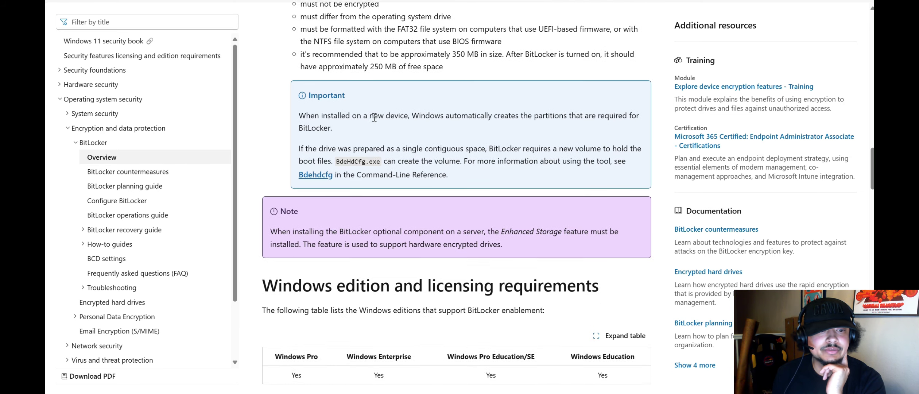
scroll(380, 122, "down", 6)
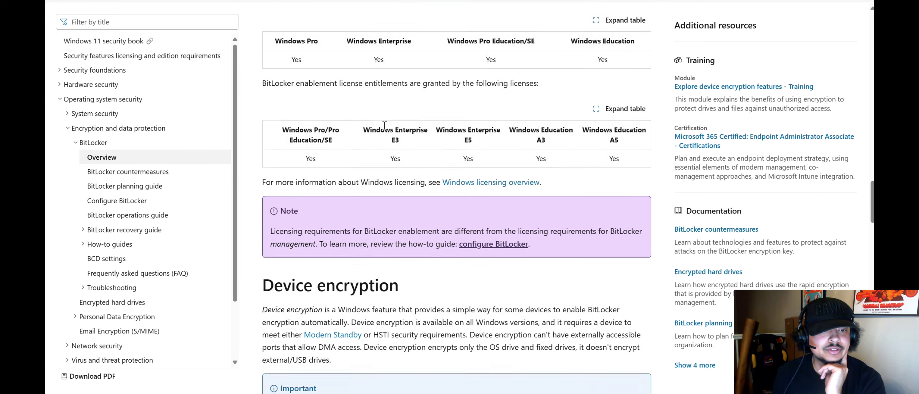
scroll(389, 126, "down", 5)
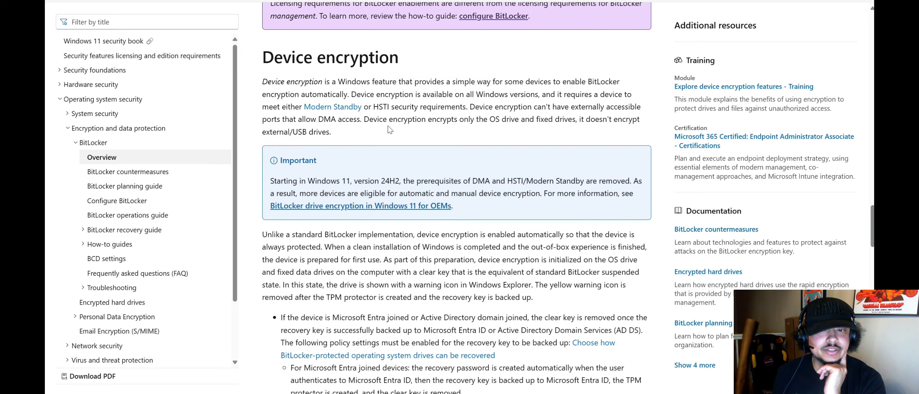
scroll(388, 126, "down", 6)
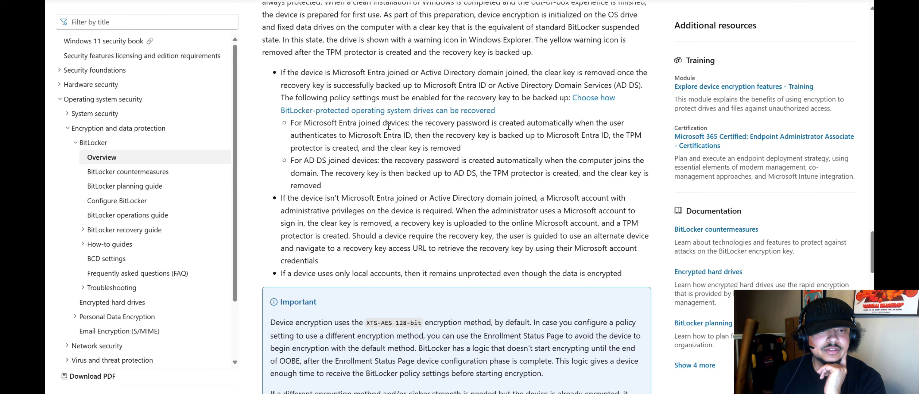
scroll(370, 126, "down", 4)
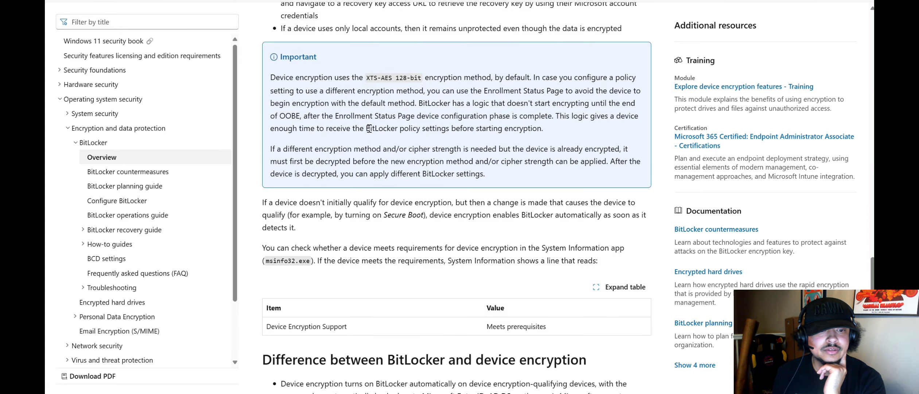
scroll(370, 125, "down", 4)
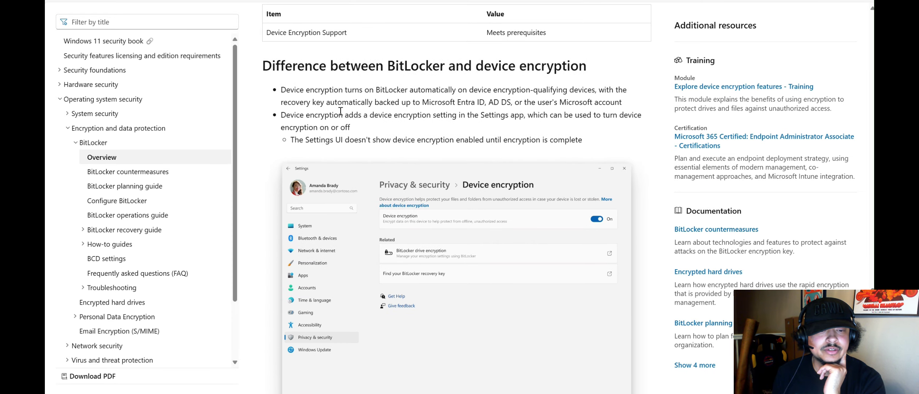
Read the section on disabling device encryption, return to Task 8, and check the hint for the removable drive question
scroll(435, 91, "down", 10)
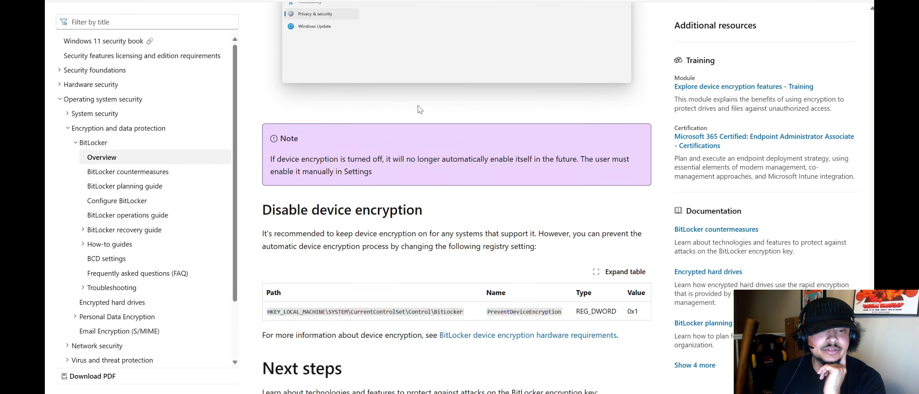
key("ctrl+w")
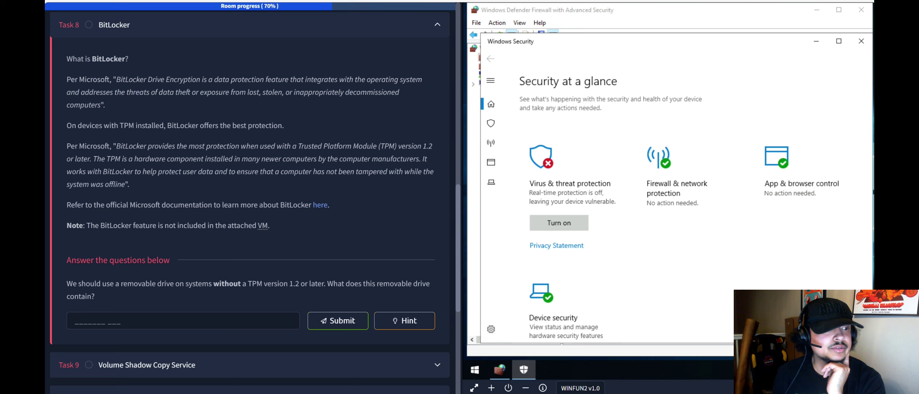
left_click(403, 320)
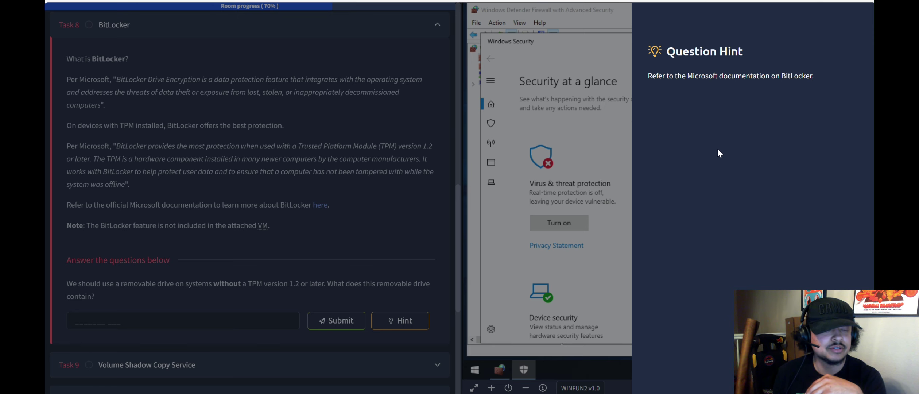
left_click(447, 116)
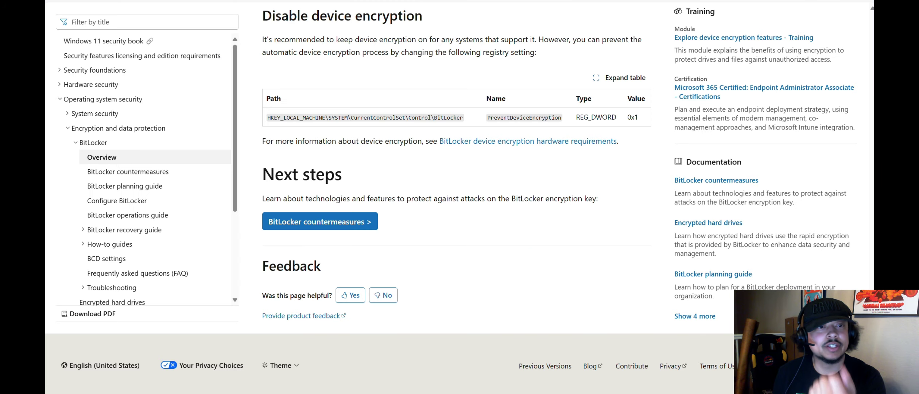
Search the web for the Task 8 question about what the removable drive contains on systems without a TPM version 1.2 or later
scroll(410, 98, "up", 8)
scroll(406, 94, "up", 15)
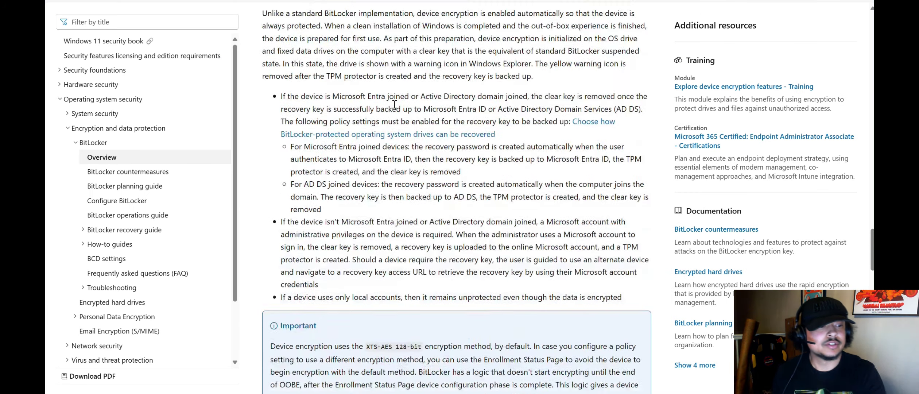
scroll(394, 104, "up", 5)
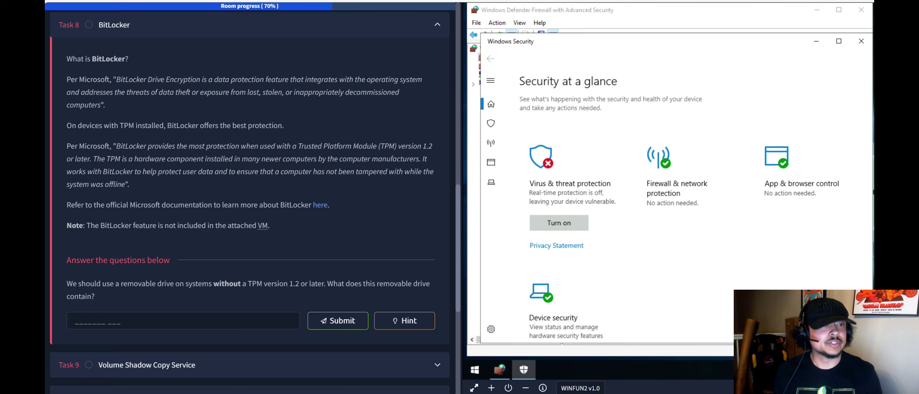
left_click_drag(98, 297, 70, 283)
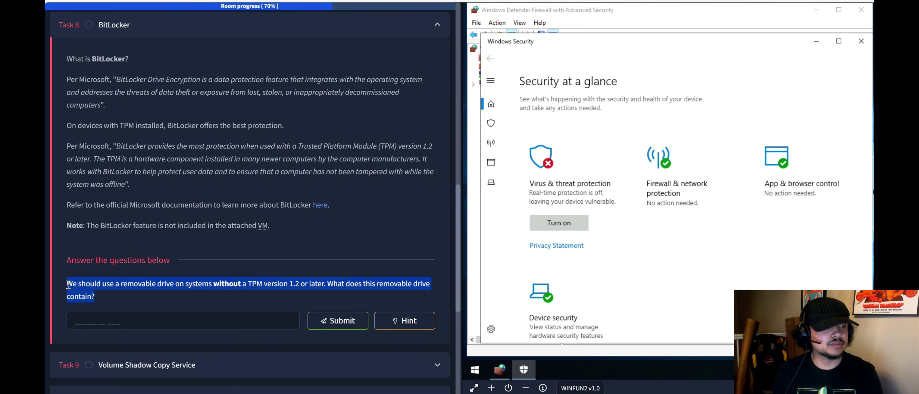
key("ctrl+t")
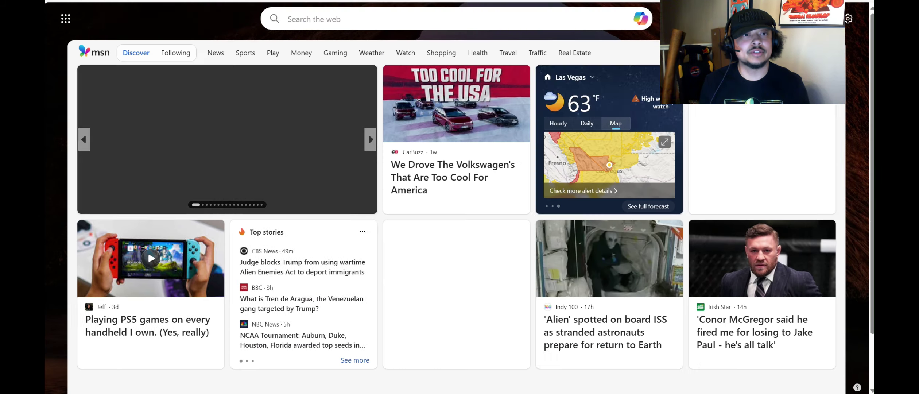
key("ctrl+v")
key("Return")
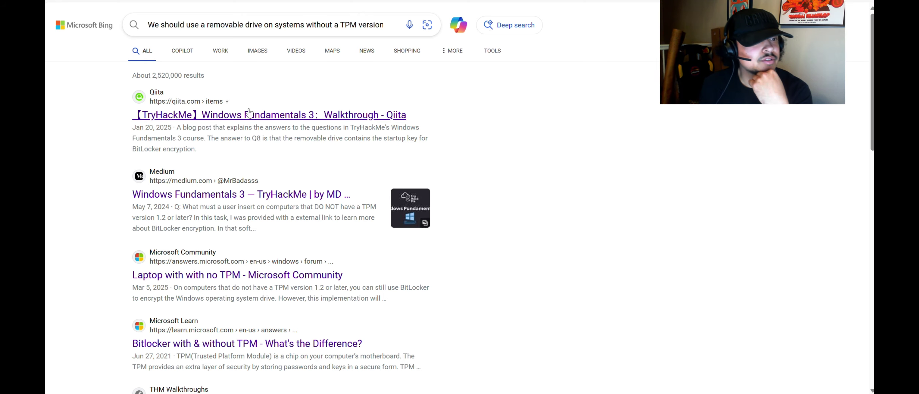
key("ctrl+w")
Submit "startup key" as the answer to the Task 8 removable drive question
left_click(133, 322)
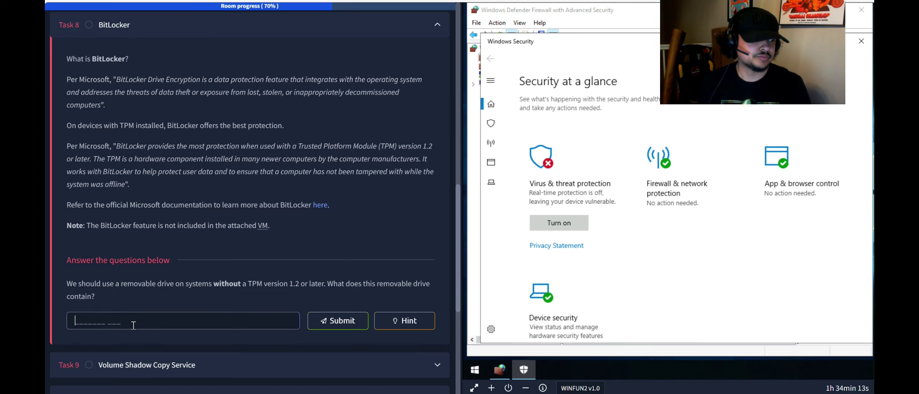
type("startup key")
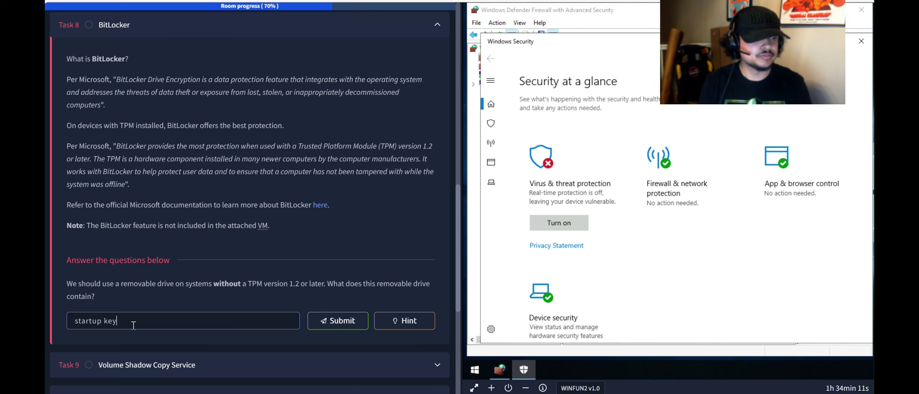
key("Return")
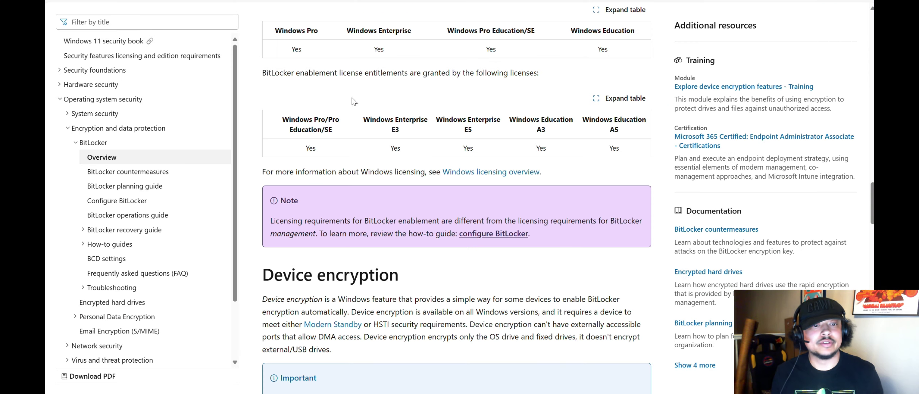
Find "startup" in the BitLocker overview page and check the passage on the removable device in the BitLocker and TPM section
key("ctrl+f")
type("startup")
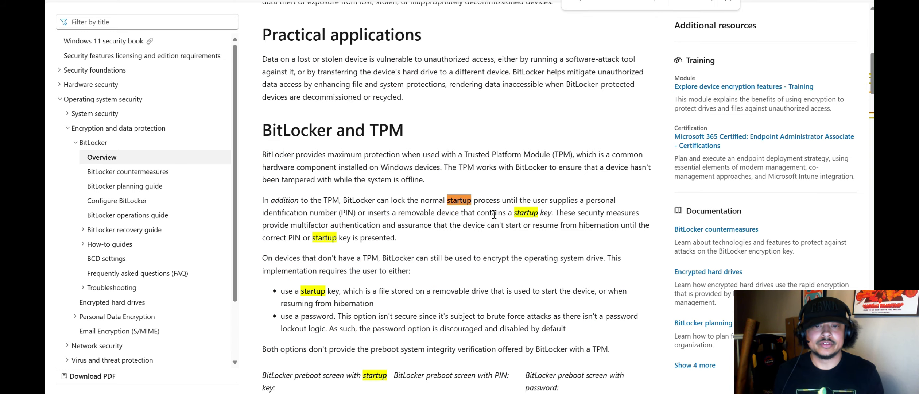
left_click_drag(555, 213, 510, 215)
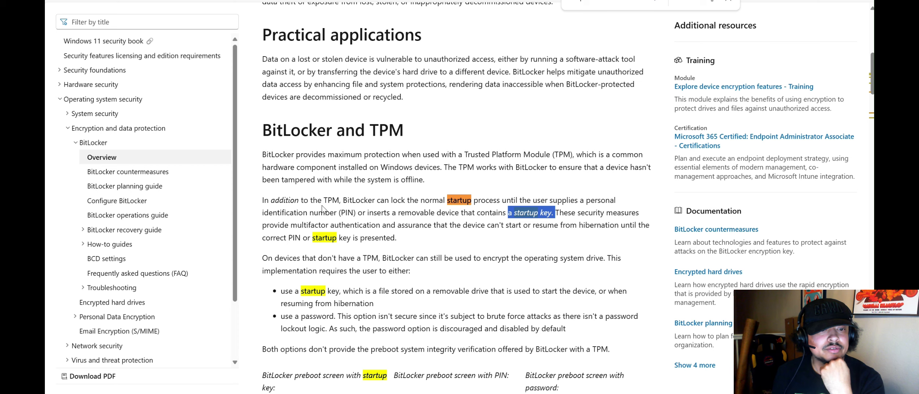
left_click(460, 184)
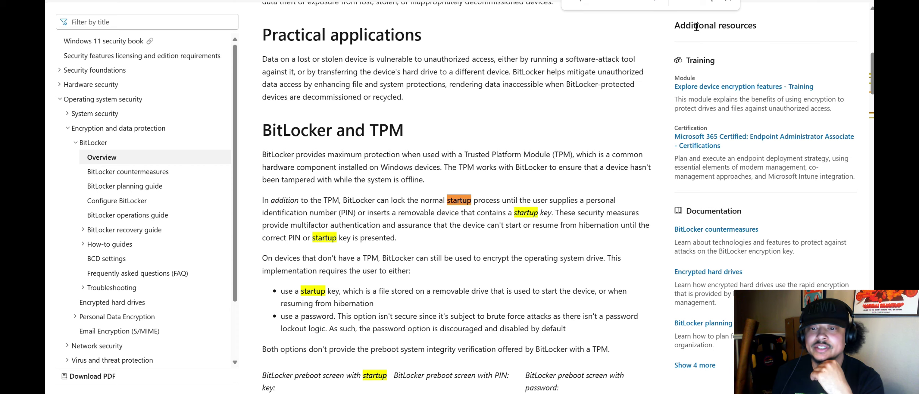
left_click(728, 1)
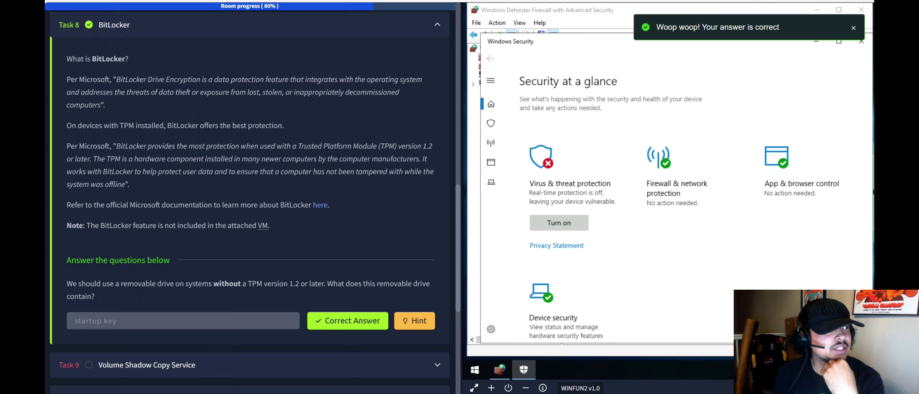
Expand Task 9 and read about the Volume Shadow Copy Service and how to configure Shadow Copies in the VM
scroll(211, 251, "down", 4)
left_click(200, 217)
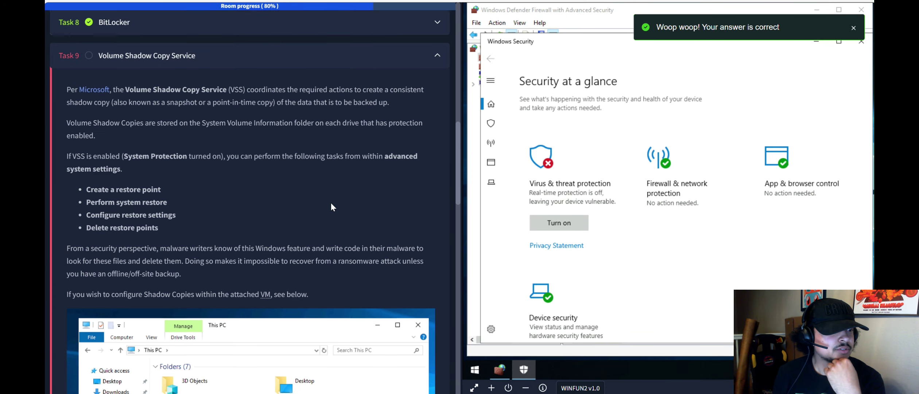
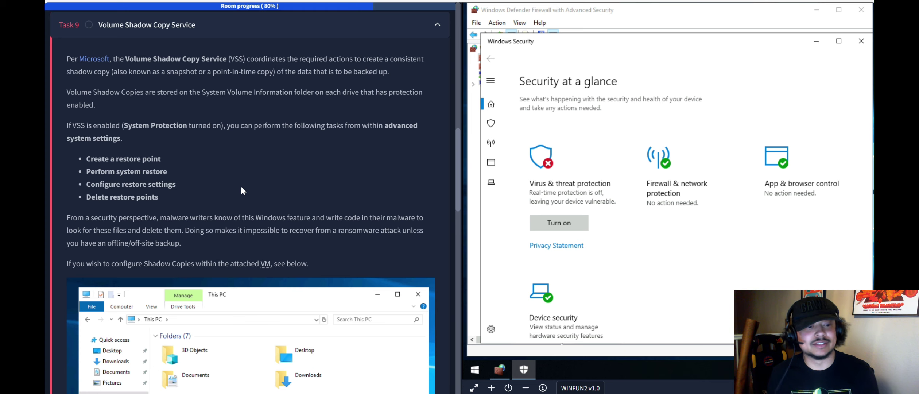
scroll(241, 186, "down", 8)
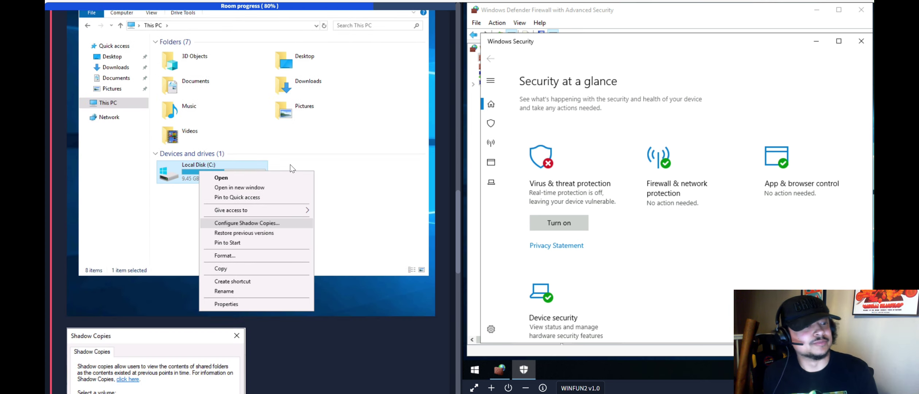
scroll(291, 168, "up", 3)
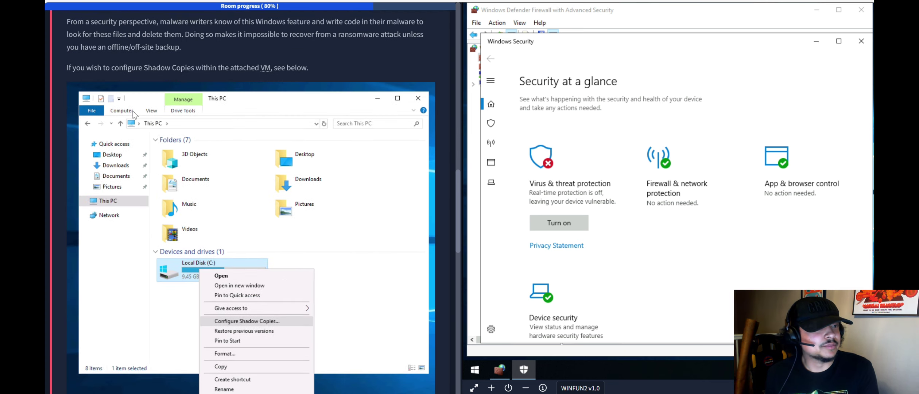
scroll(237, 130, "down", 1)
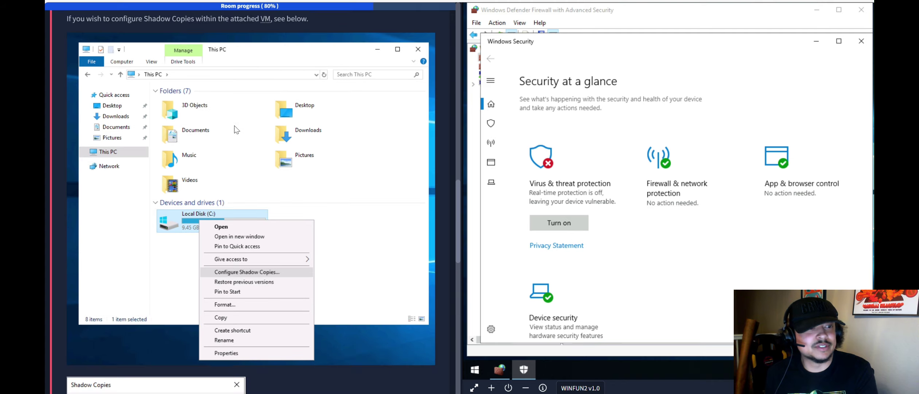
Open File Explorer in the virtual machine and show This PC
left_click(472, 370)
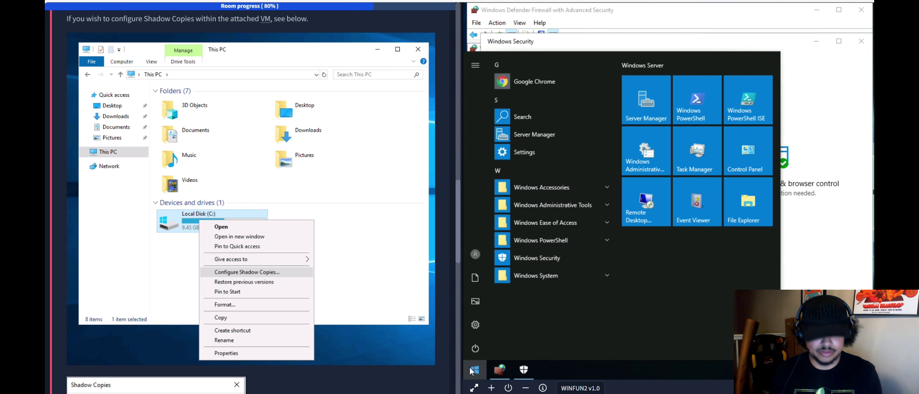
type("explo")
key("Down")
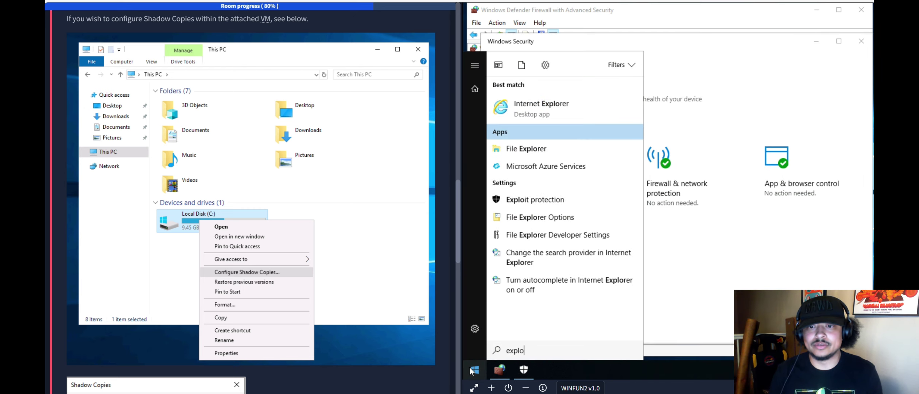
key("Down")
key("Escape")
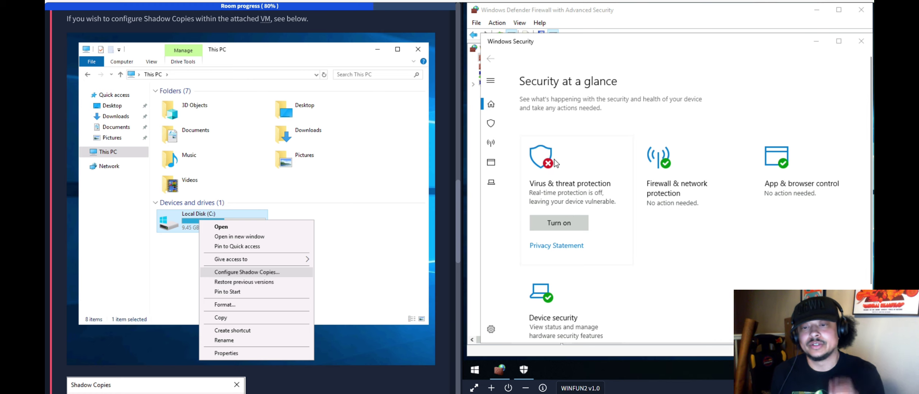
left_click(514, 160)
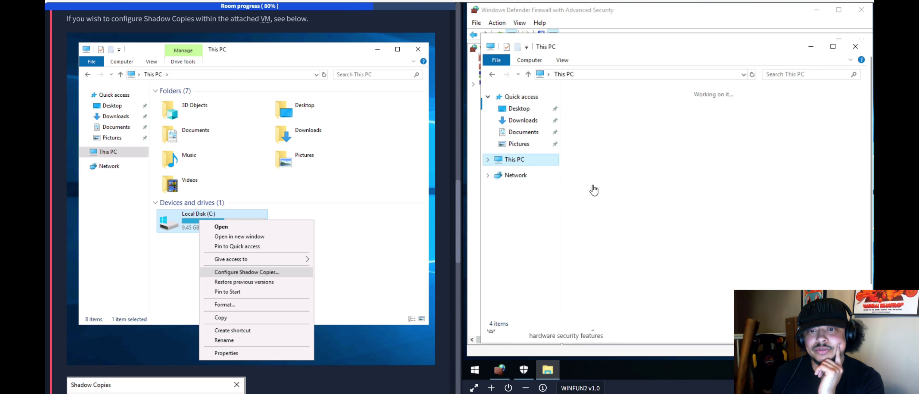
Open the Shadow Copies configuration for Local Disk (C:) and review the volume's storage and schedule settings without changing them
right_click(602, 231)
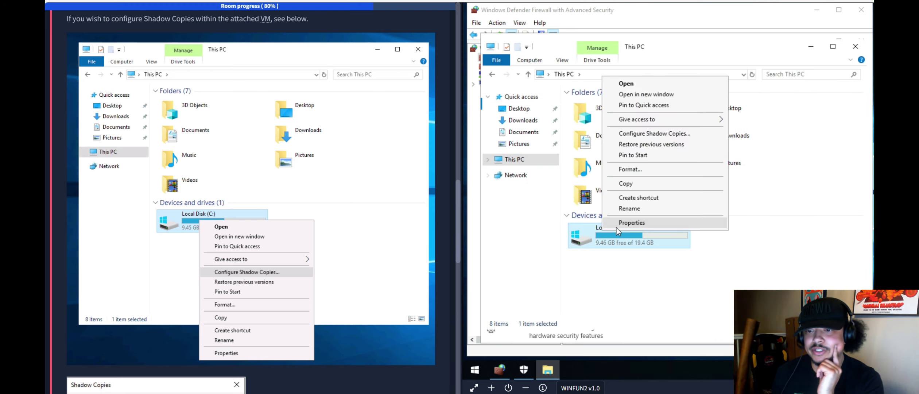
left_click(647, 134)
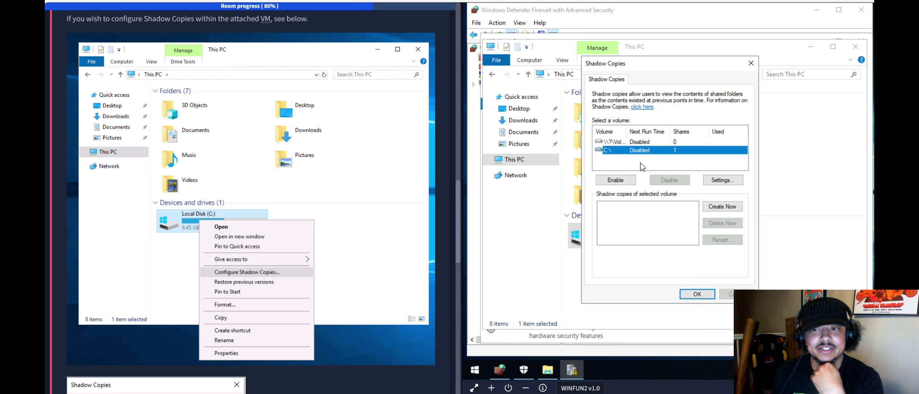
left_click(717, 180)
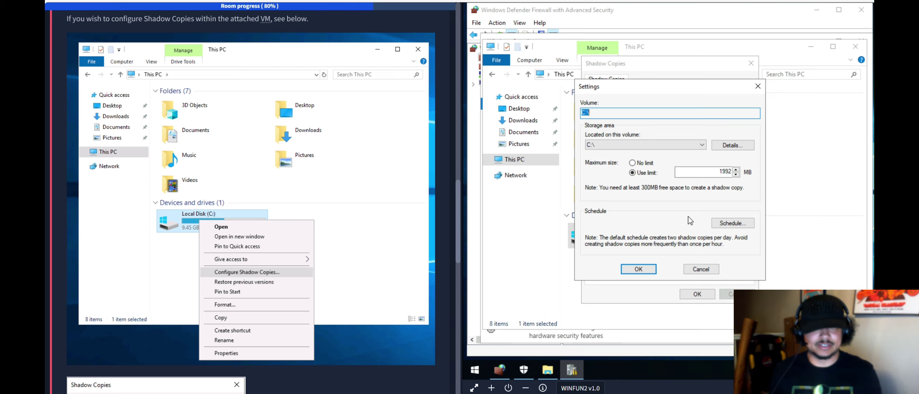
left_click(757, 87)
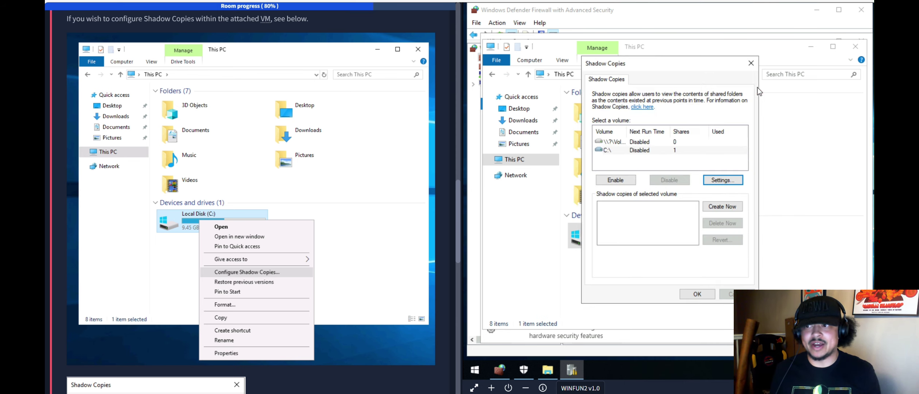
Answer the Task 9 question on what VSS is with "Volume Shadow Copy Service", taken from the task text, and submit it
scroll(382, 201, "down", 8)
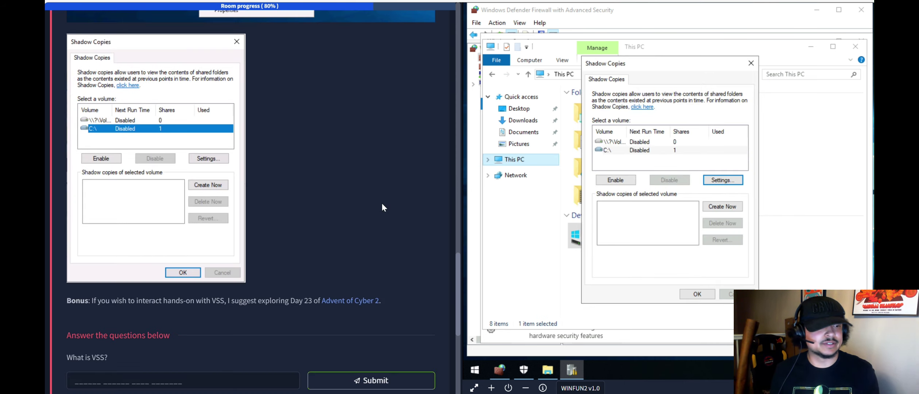
scroll(382, 207, "down", 3)
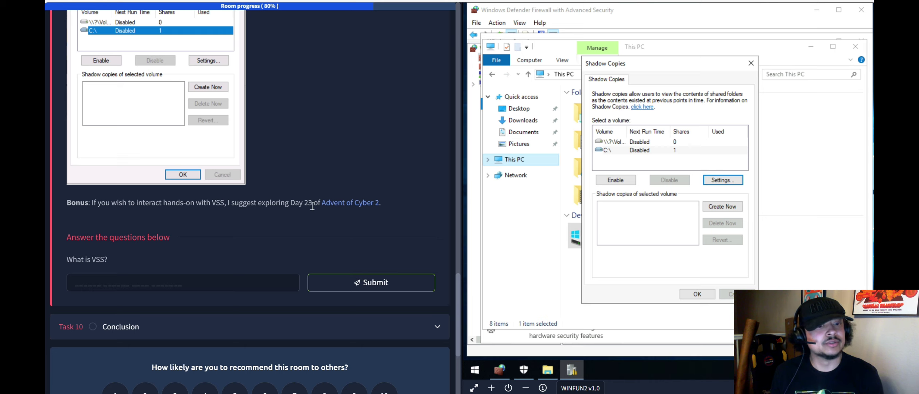
left_click(134, 285)
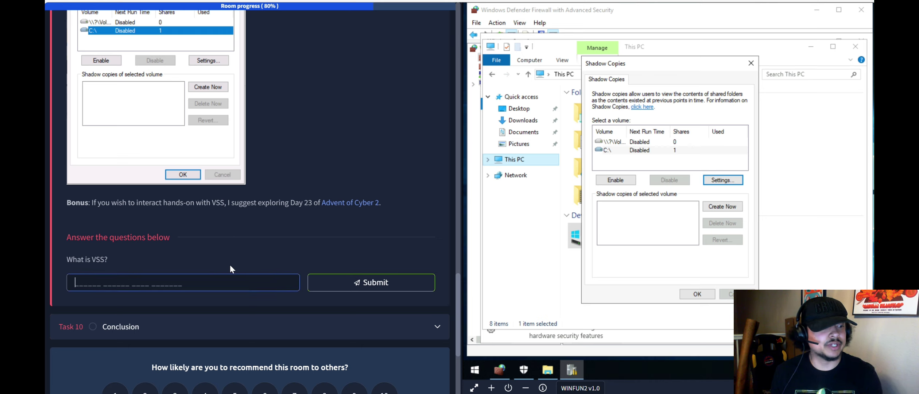
scroll(247, 235, "up", 15)
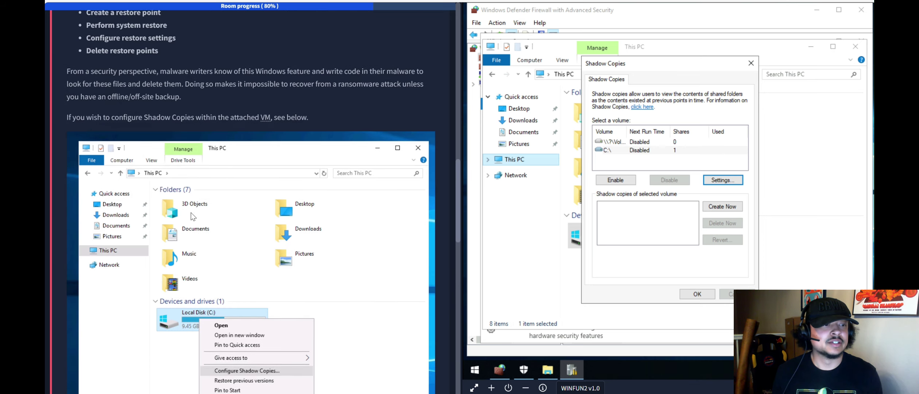
left_click_drag(125, 159, 200, 161)
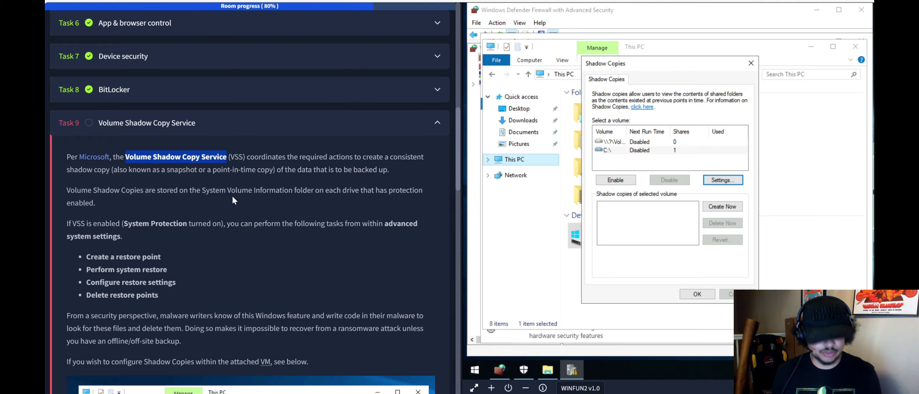
scroll(232, 195, "down", 15)
left_click(117, 233)
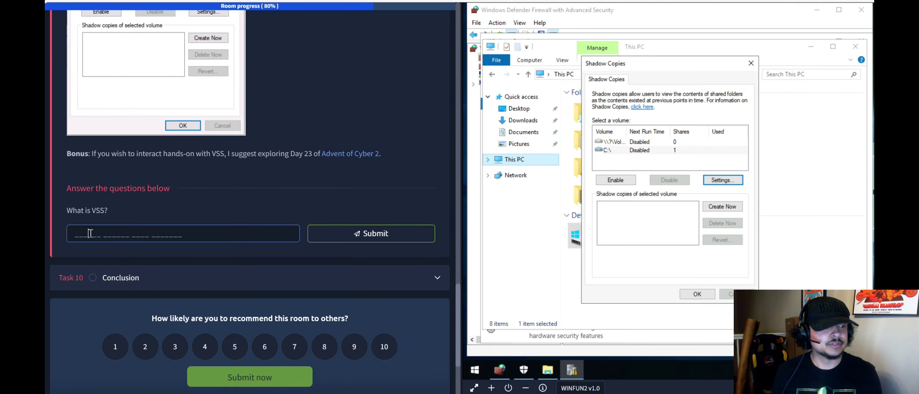
type("Volume Shadow Copy Service")
key("Return")
Expand Task 10 and read the conclusion, including the further reading list and the note on Living Off The Land
left_click(199, 280)
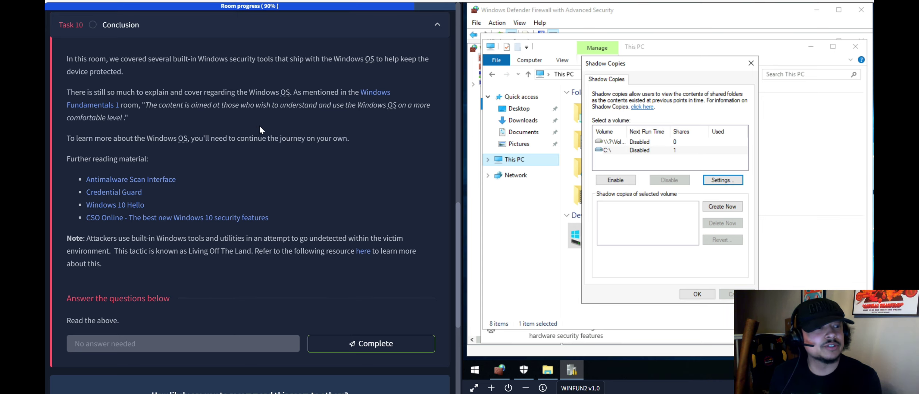
scroll(261, 126, "down", 1)
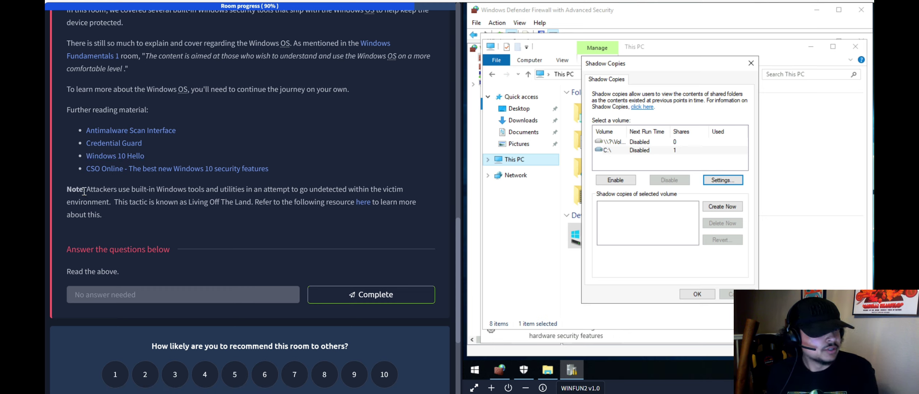
left_click_drag(83, 190, 96, 191)
left_click(110, 212)
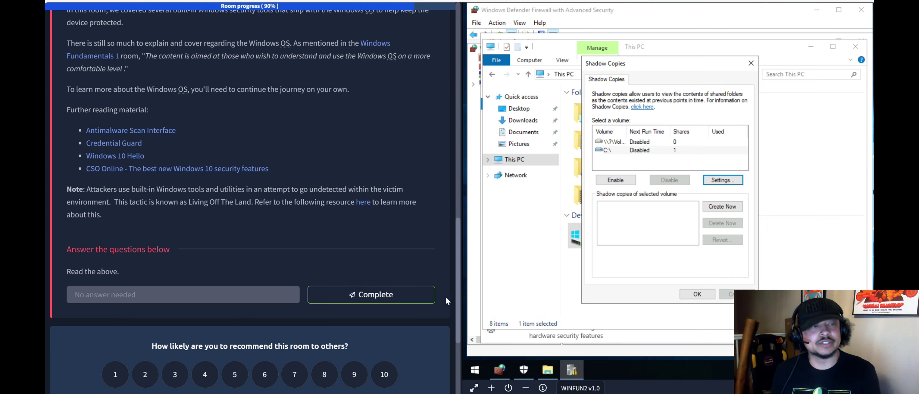
Terminate the attached virtual machine and mark the "Read the above" question of Task 10 as complete
left_click(508, 388)
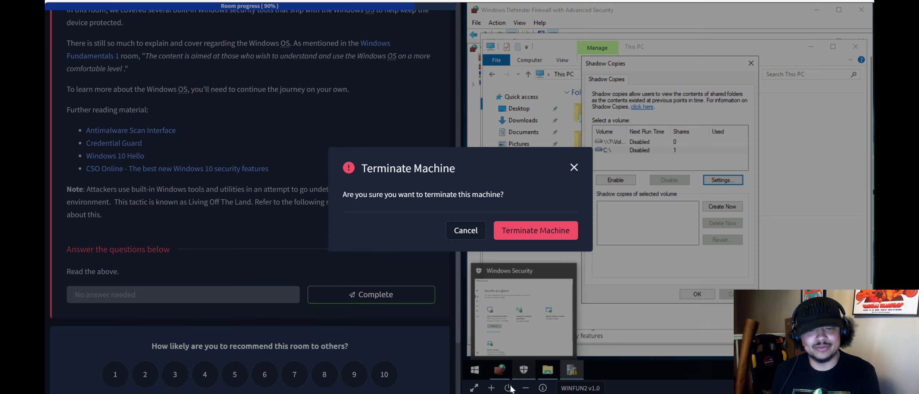
left_click(524, 230)
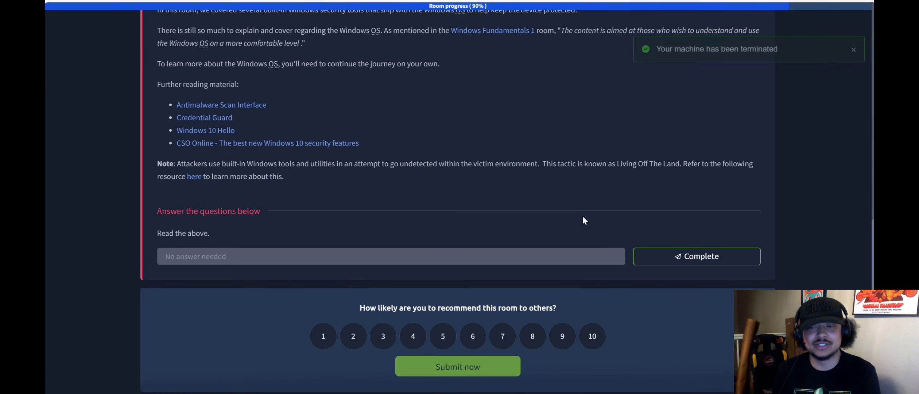
left_click(690, 260)
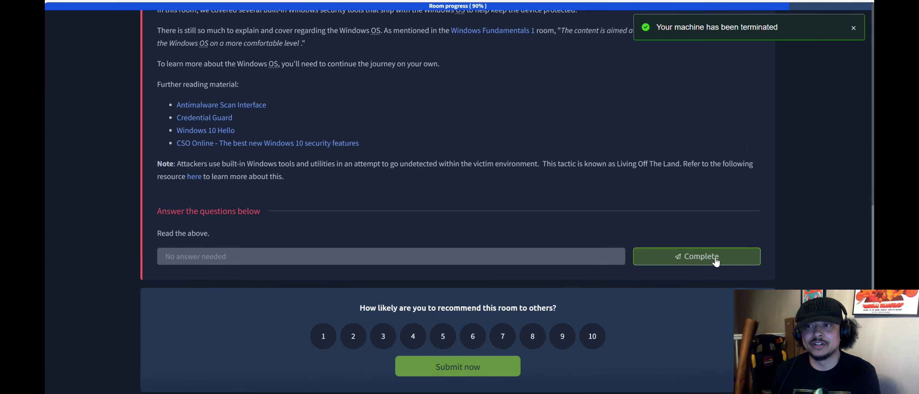